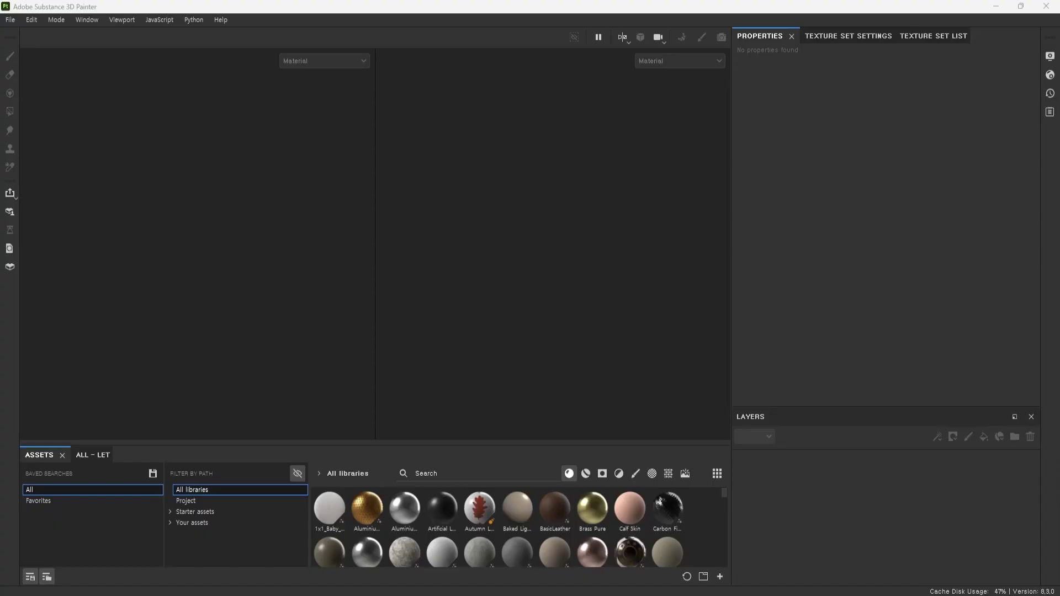
Step: Create a new project with the head mesh and enlarge the viewports above the asset library
click(22, 33)
click(582, 460)
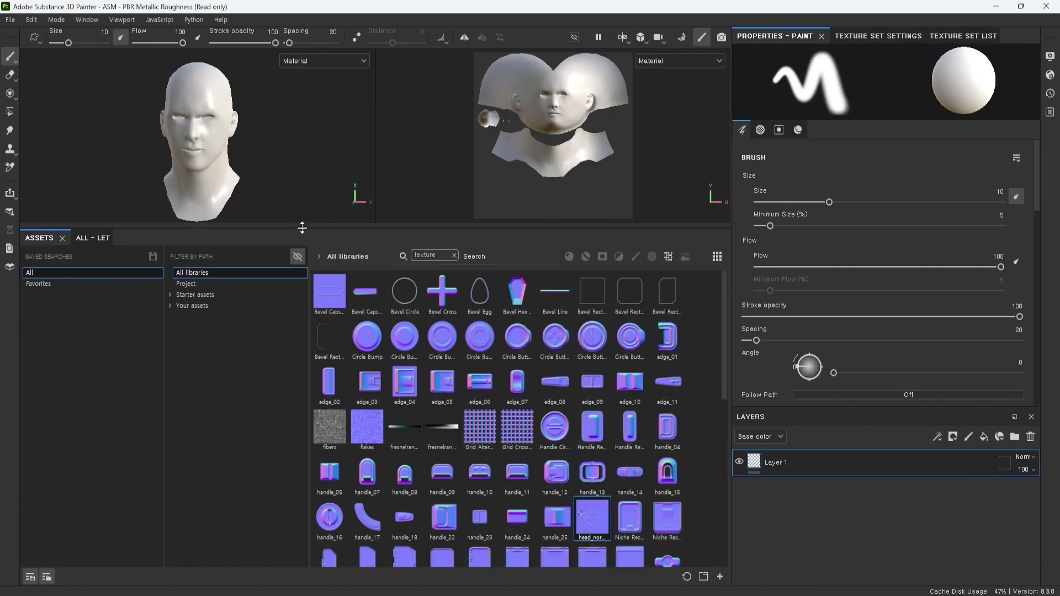
drag(302, 228, 302, 297)
Step: Try to assign the imported head normal texture to the paint material's Normal channel
scroll(843, 306, down, 10)
scroll(775, 319, down, 5)
click(861, 385)
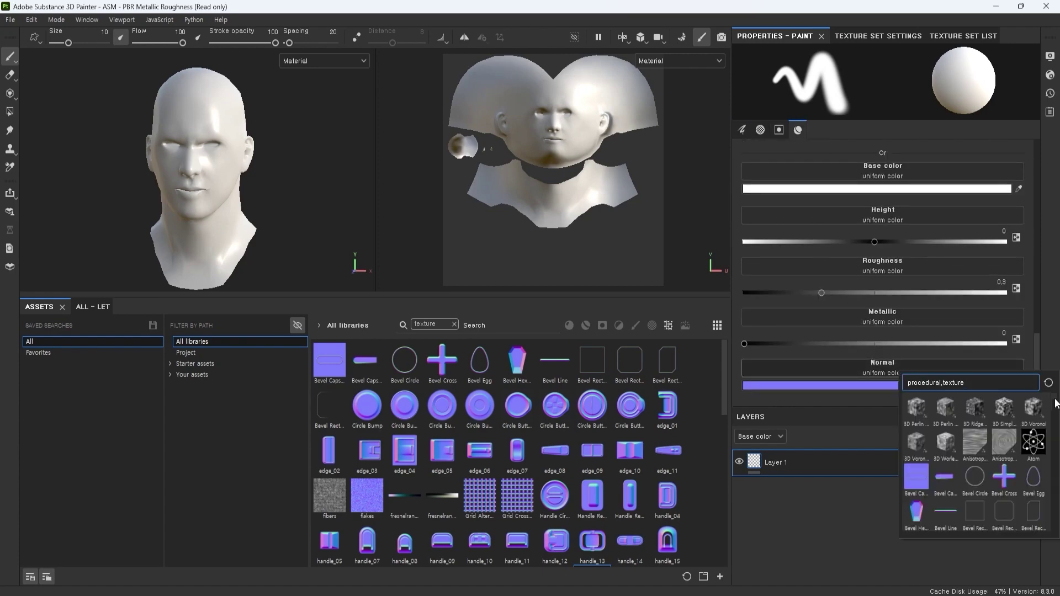
drag(329, 362, 883, 385)
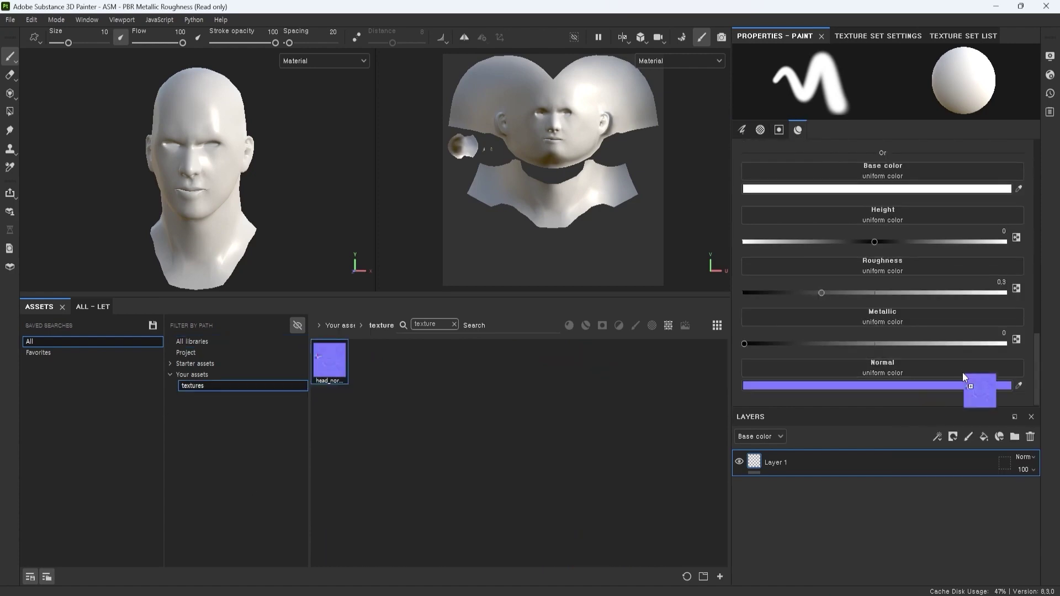
Step: Assign head_normal1 as the Normal mesh map in the texture set settings
scroll(1014, 331, up, 10)
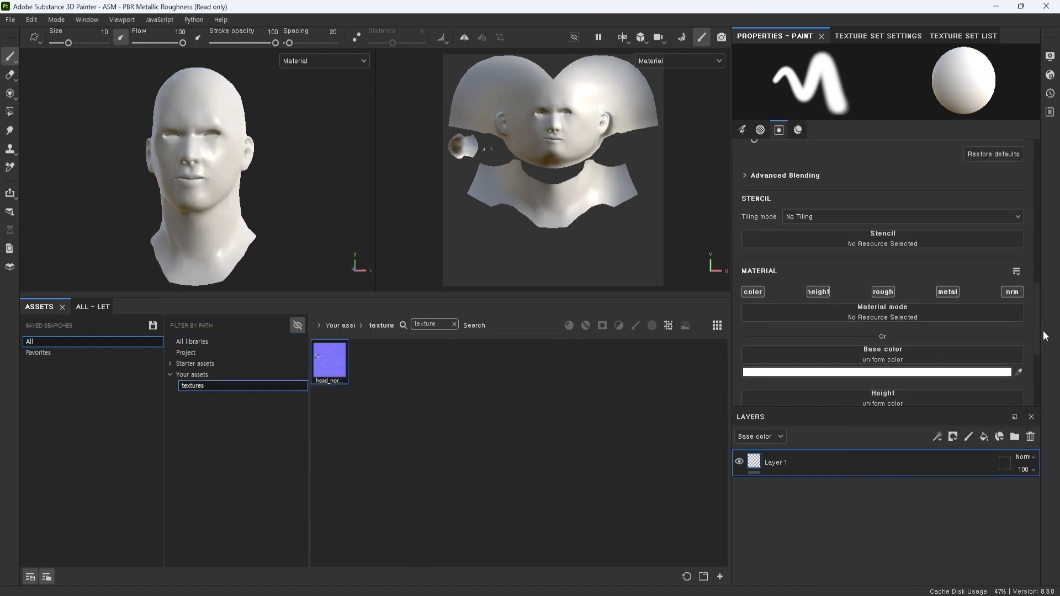
click(877, 36)
click(860, 210)
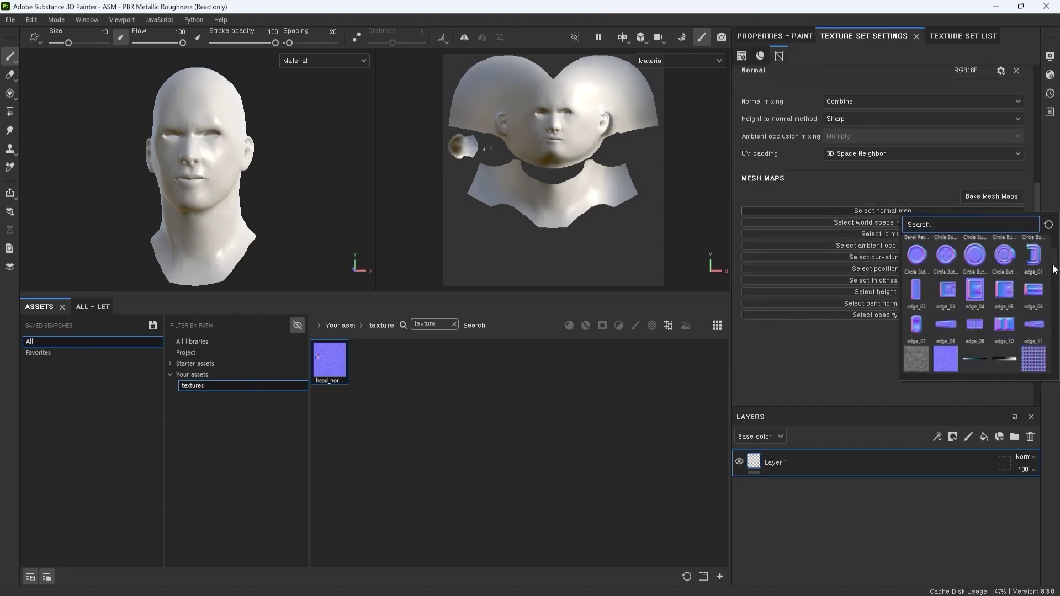
click(920, 260)
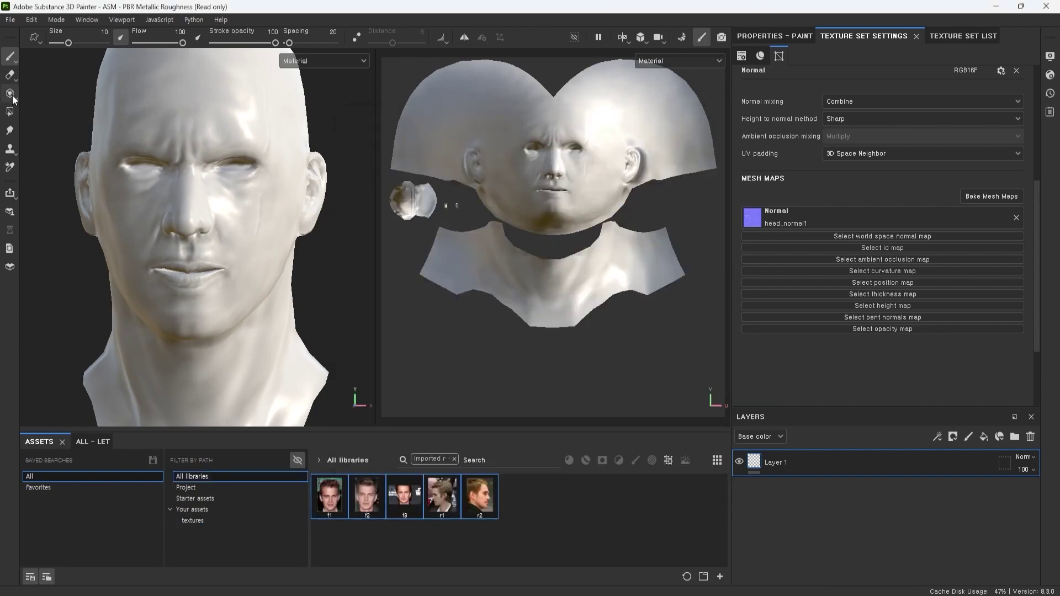
Step: Switch to the Projection tool, restrict the material to the color channel and use photo f1 as its base color
key(3)
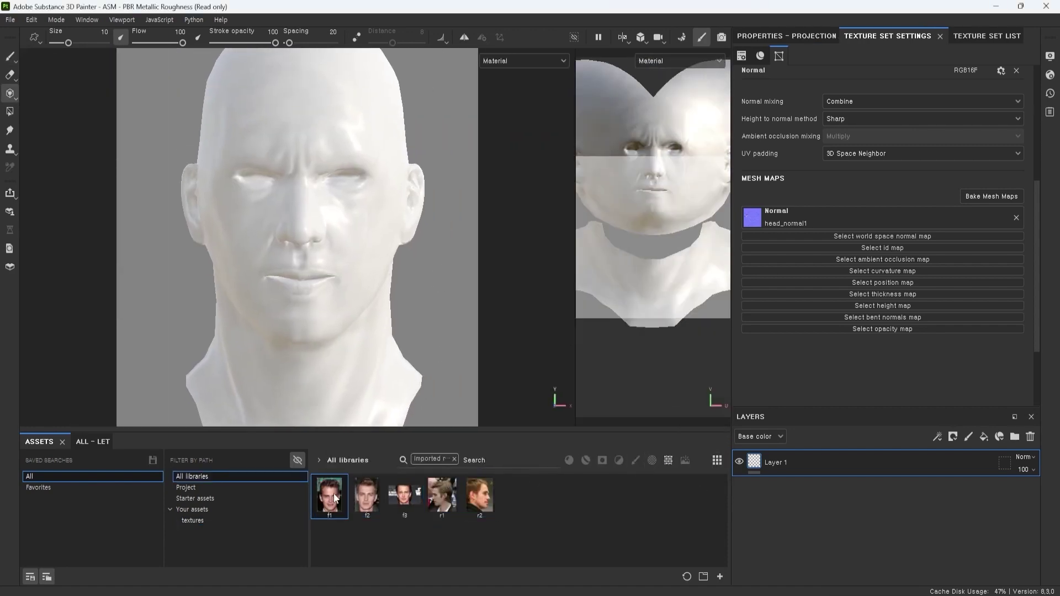
drag(1037, 337, 1044, 369)
click(786, 36)
scroll(944, 307, down, 8)
alt+click(752, 283)
drag(330, 497, 882, 348)
Step: Align the head model with the overlaid f1 photo so the facial features match
mouse_move(455, 319)
mouse_down()
mouse_move(469, 260)
mouse_move(457, 274)
mouse_up()
scroll(896, 334, up, 5)
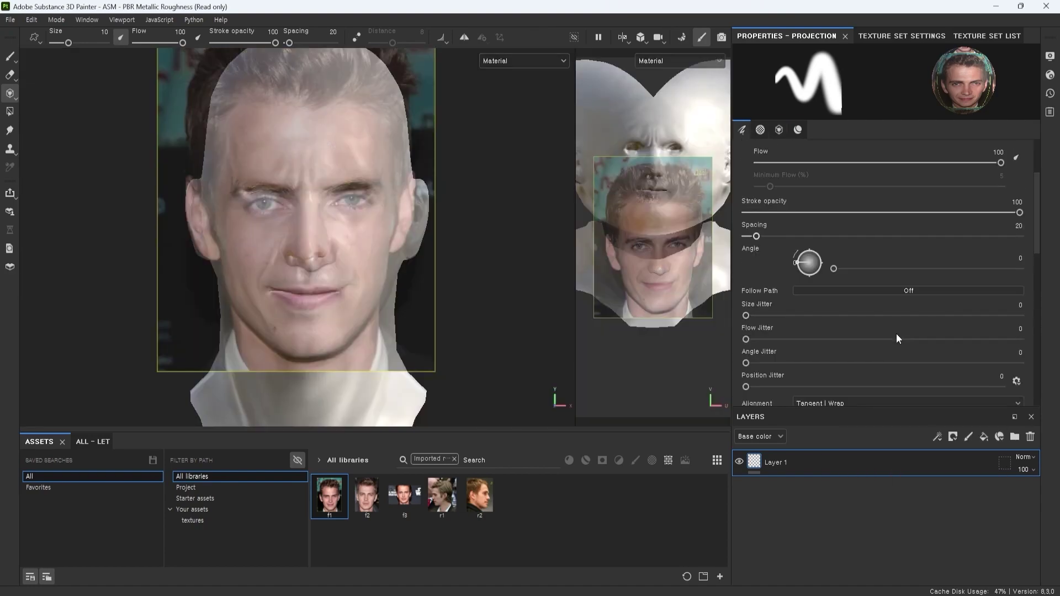
scroll(896, 334, down, 5)
scroll(479, 276, up, 2)
mouse_move(482, 272)
mouse_down()
mouse_move(482, 258)
mouse_move(481, 269)
mouse_up()
right_drag(481, 270, 490, 284)
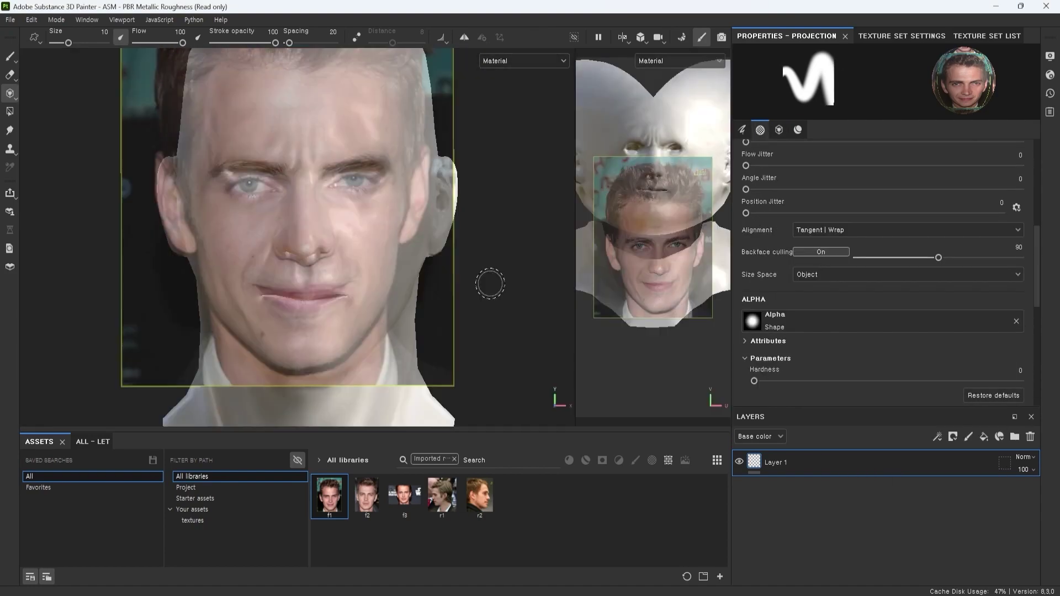
Step: Turn on symmetry and project the photo's forehead, eyebrows and nose onto the head
key(l)
drag(338, 136, 306, 139)
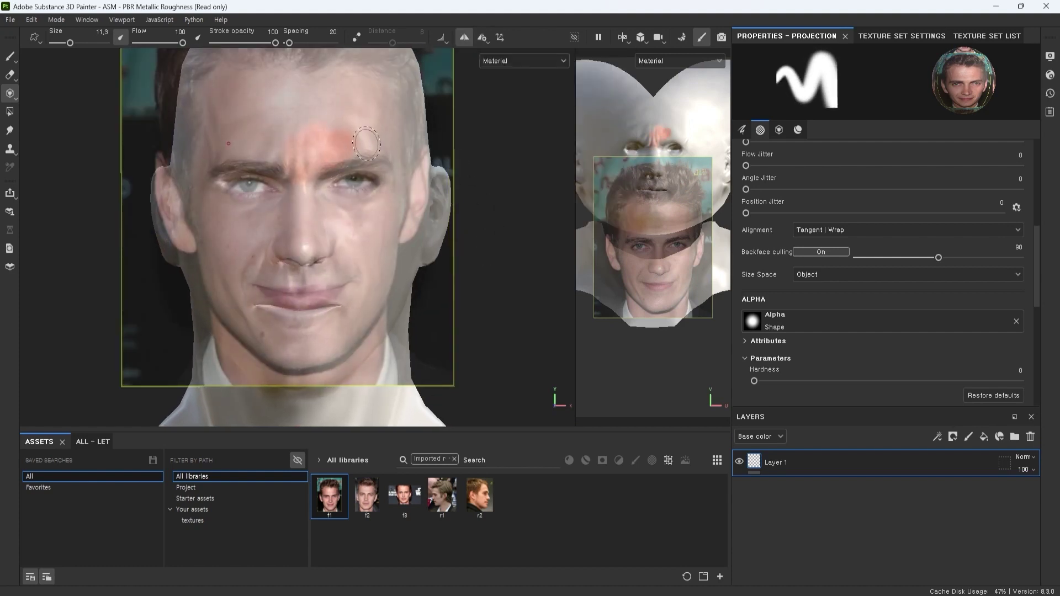
alt+middle_drag(487, 225, 481, 219)
mouse_move(331, 170)
mouse_down()
mouse_move(384, 167)
mouse_move(381, 145)
mouse_up()
mouse_move(326, 135)
mouse_down()
mouse_move(381, 128)
mouse_move(323, 114)
mouse_up()
drag(309, 177, 319, 193)
drag(394, 107, 333, 108)
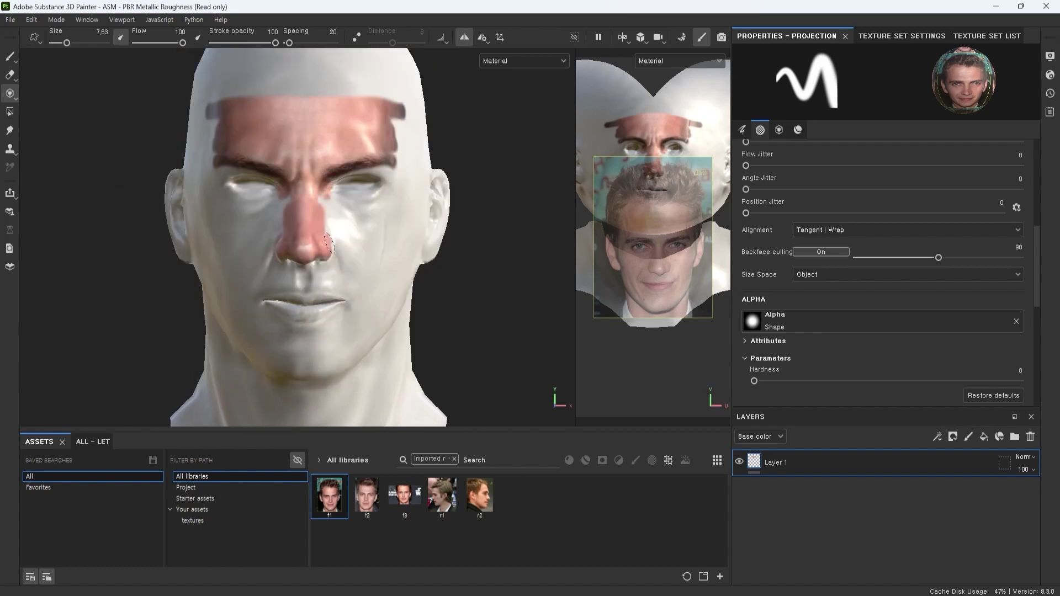
Step: Project the photo's eyes and under-eye skin onto the head, and switch to the Paint tool to check the result
right_drag(475, 291, 484, 313)
drag(362, 200, 404, 194)
middle_drag(517, 352, 501, 347)
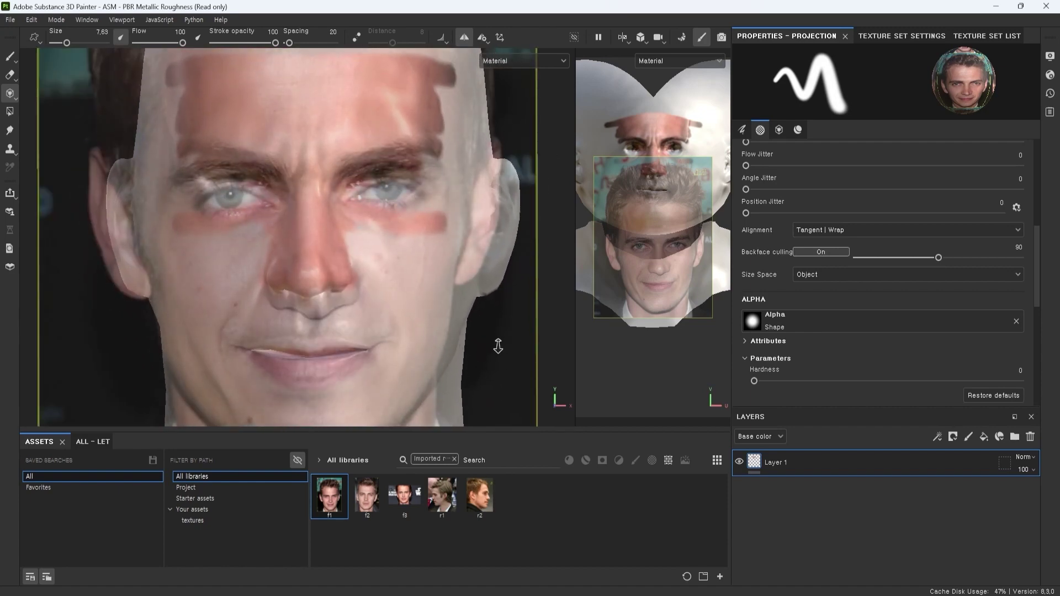
key(1)
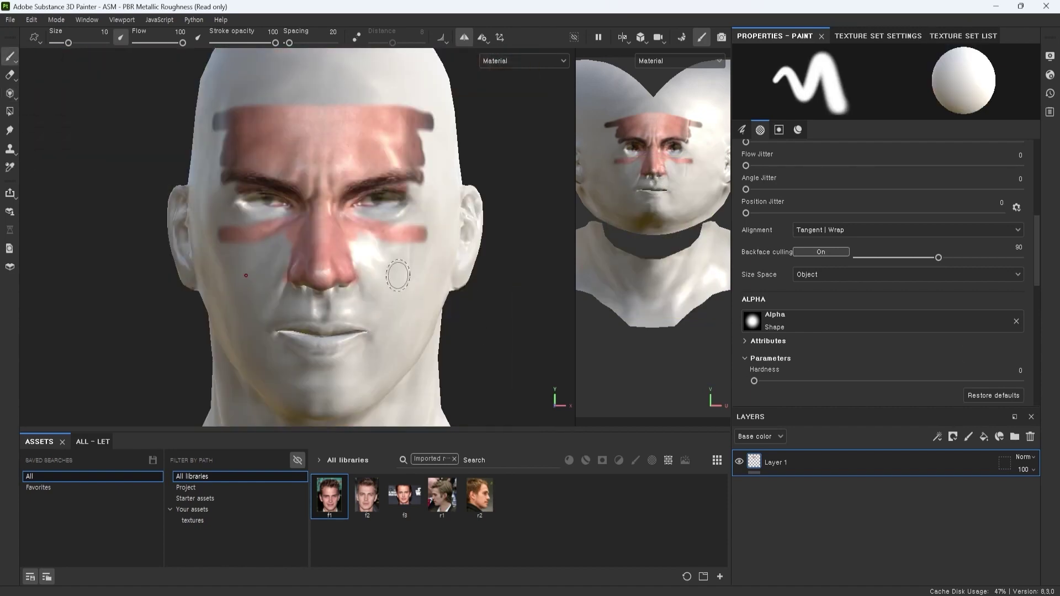
Step: Realign the head with the photo and project the cheek and upper-lip skin onto it
alt+drag(520, 357, 514, 354)
key(3)
middle_drag(487, 342, 470, 355)
drag(471, 355, 490, 342)
key(1)
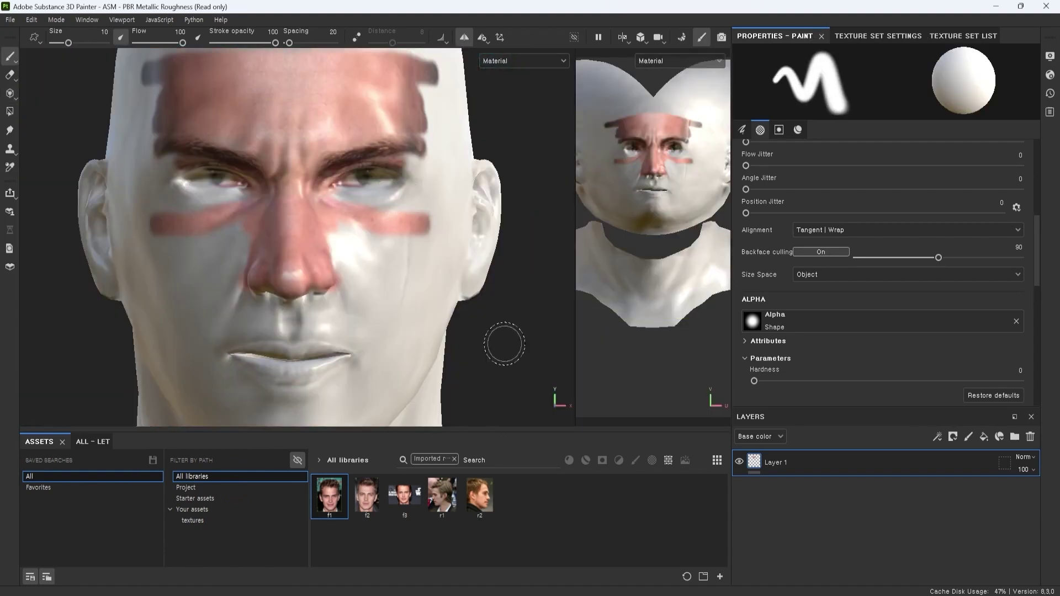
key(3)
mouse_move(418, 249)
mouse_down()
mouse_move(353, 255)
mouse_move(425, 218)
mouse_move(396, 340)
mouse_up()
alt+middle_drag(535, 355, 534, 352)
drag(358, 312, 298, 318)
alt+middle_drag(488, 362, 488, 331)
mouse_move(488, 331)
alt+right_down()
mouse_move(516, 414)
mouse_move(484, 322)
alt+right_up()
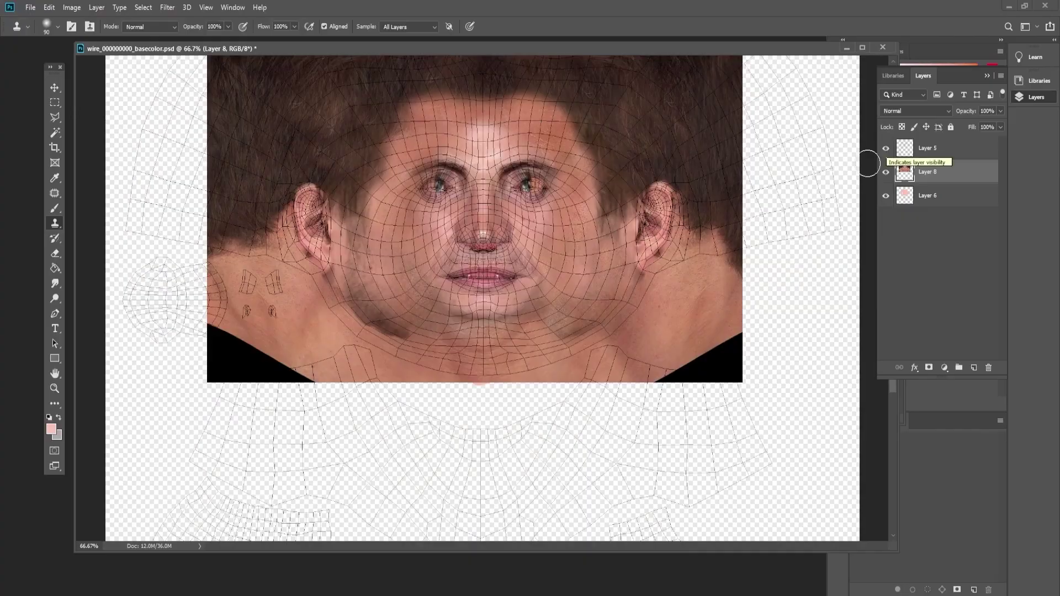
Step: In Photoshop, hide the Layer 5 wireframe in wire_000000000_basecolor.psd to expose the nose and mouth for retouching
click(885, 148)
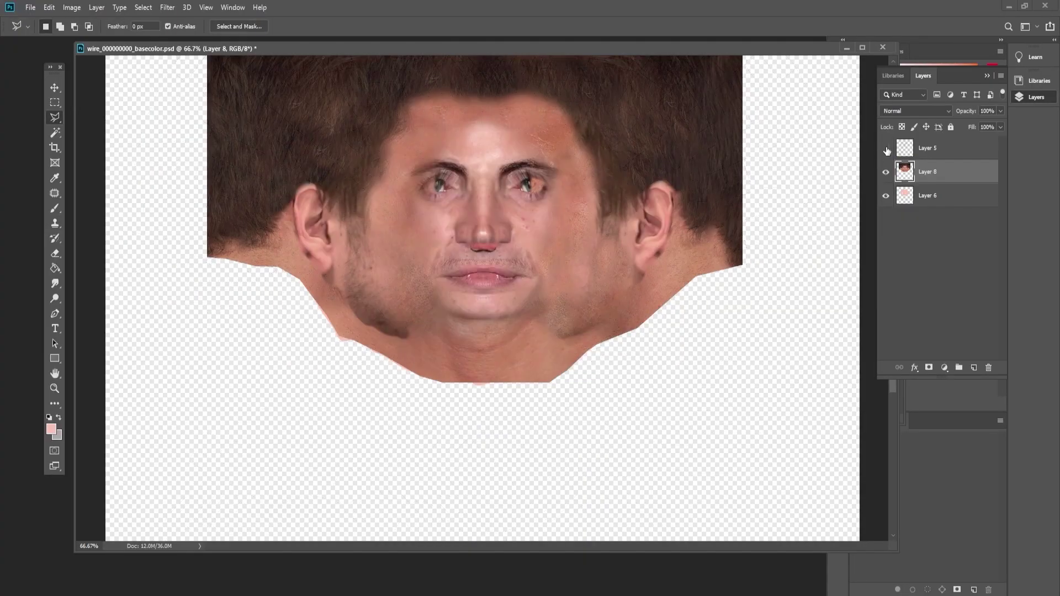
key(ctrl+plus)
key(ctrl+plus)
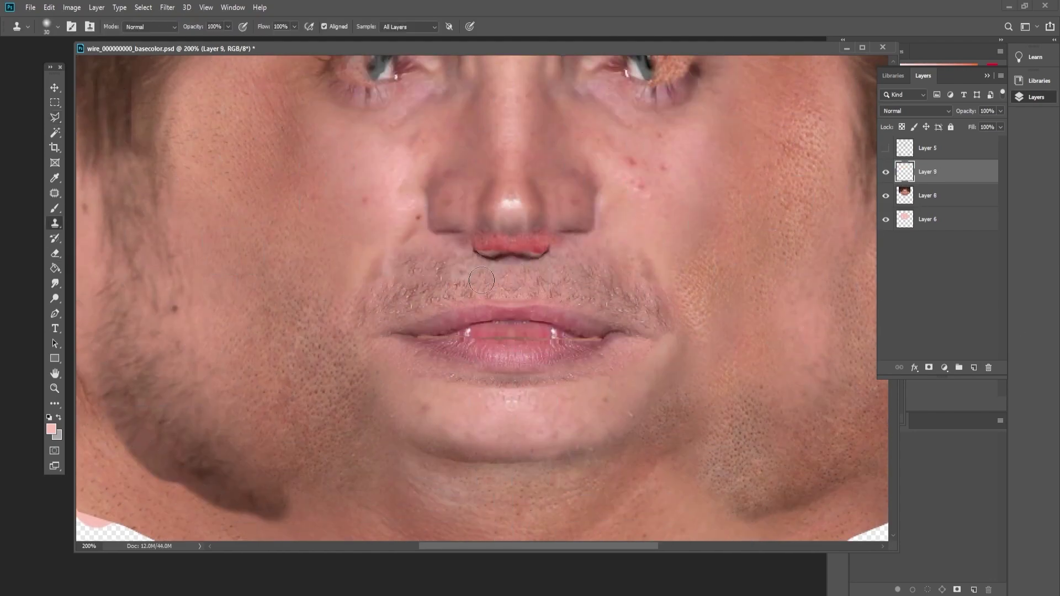
key(v)
key(ctrl+minus)
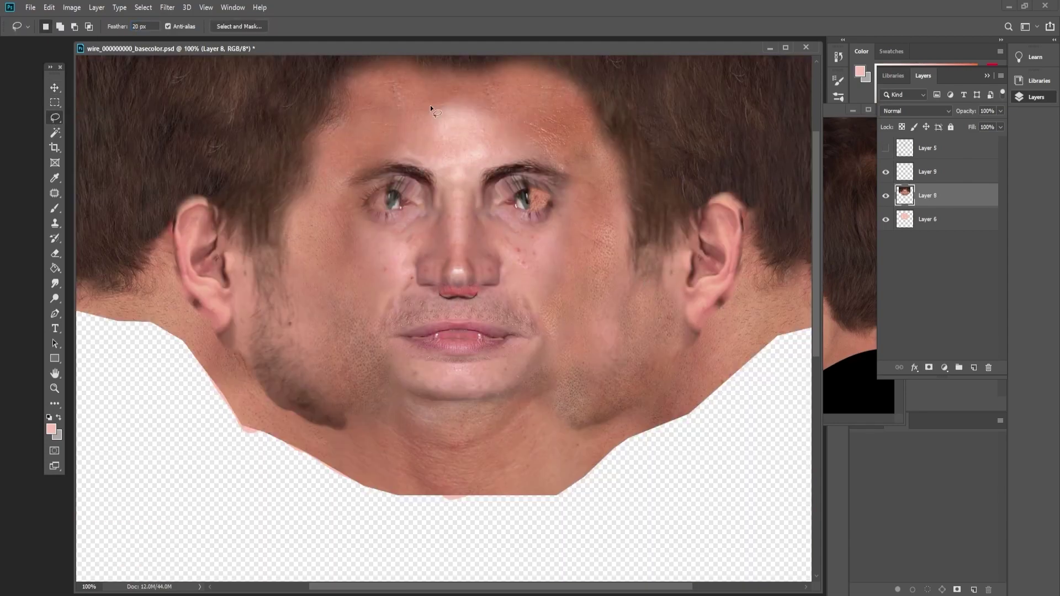
key(ctrl+m)
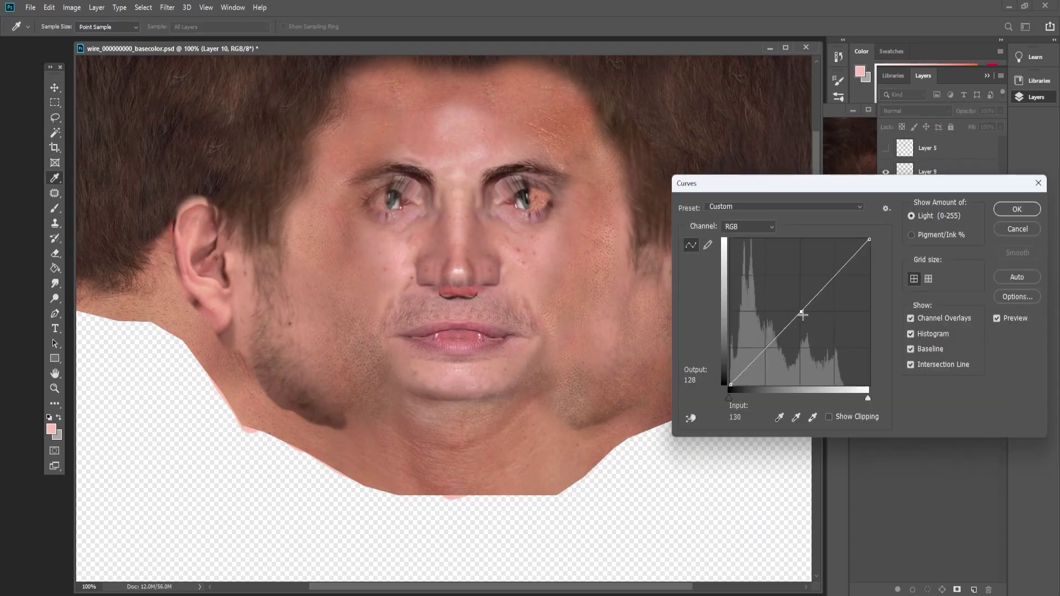
key(Escape)
key(ctrl+u)
key(Escape)
Step: Correct the forehead skin with Curves, raising red to 172 at input 151 and lightening the selected upper forehead to 160 at input 119
key(ctrl+m)
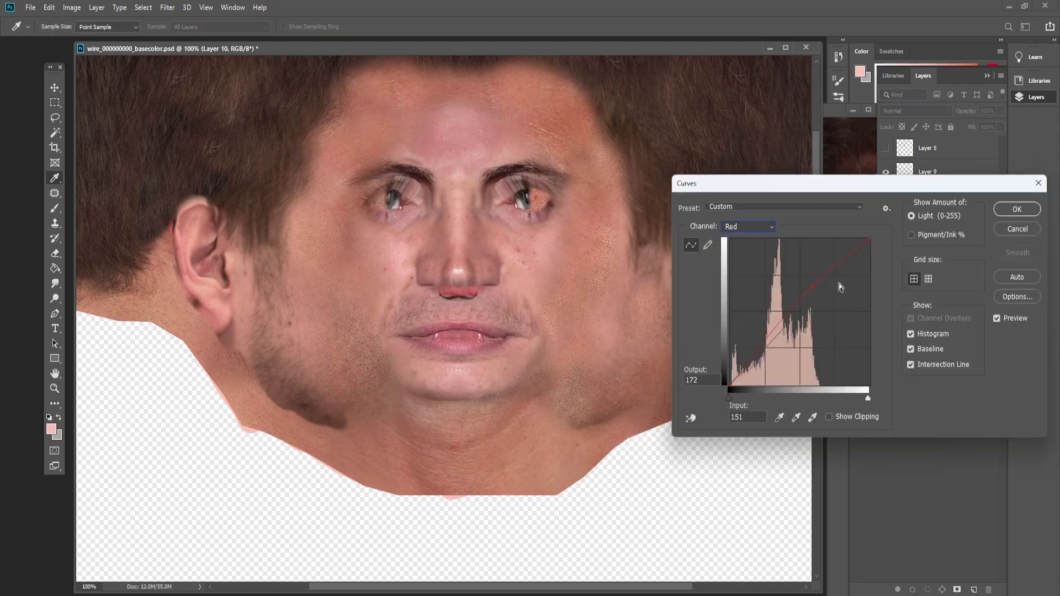
click(734, 264)
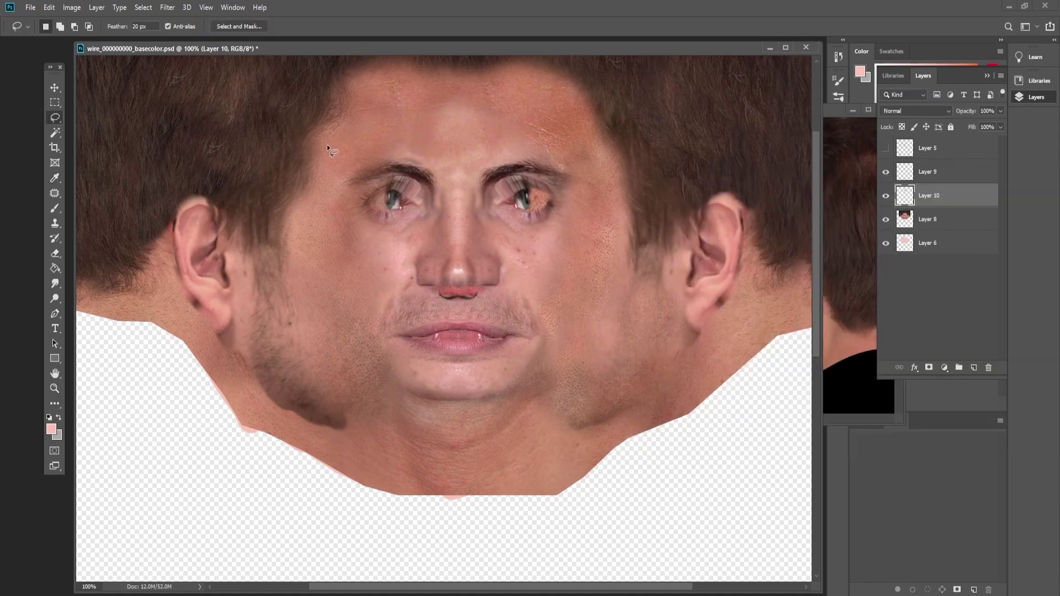
key(ctrl+m)
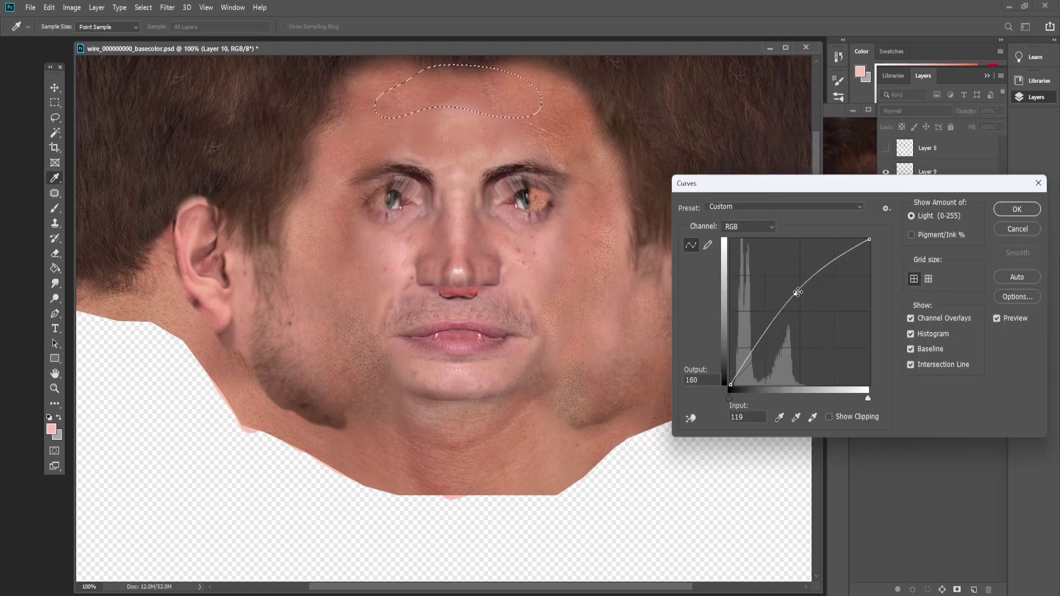
key(Return)
key(ctrl+d)
key(ctrl+d)
Step: Clone clean skin over the uneven areas around the forehead with the Clone Stamp
key(s)
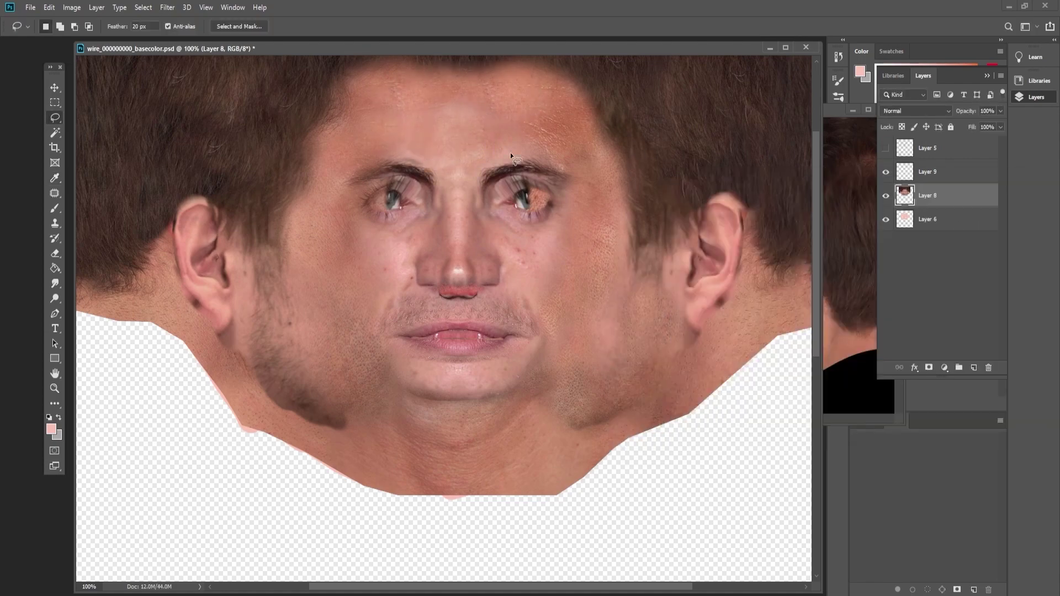
alt+scroll(391, 111, up, 2)
drag(541, 261, 359, 265)
mouse_move(544, 232)
mouse_down()
mouse_move(568, 343)
mouse_move(580, 299)
mouse_up()
Step: Lasso an uneven skin area with a feathered edge and correct its tone with Curves
key(l)
drag(133, 27, 149, 28)
text(1)
key(ctrl+m)
mouse_move(377, 348)
mouse_down()
mouse_move(343, 317)
mouse_move(475, 326)
mouse_up()
click(1017, 208)
Step: Add an Overlay layer above the face layer and brush a reddish skin tint across the forehead
click(974, 368)
click(916, 111)
click(895, 251)
key(b)
click(886, 196)
click(886, 195)
click(886, 196)
click(886, 196)
click(886, 220)
click(886, 220)
drag(387, 179, 565, 177)
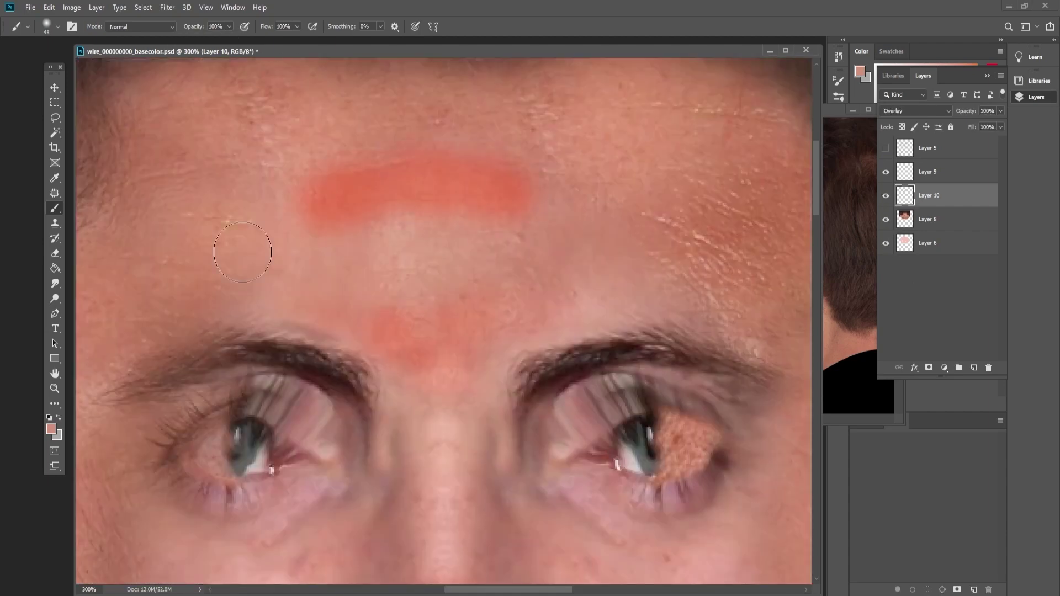
Step: Set the Overlay tint layer's opacity to 28%, compare it on and off, and merge it down
click(1001, 111)
drag(1001, 124, 966, 130)
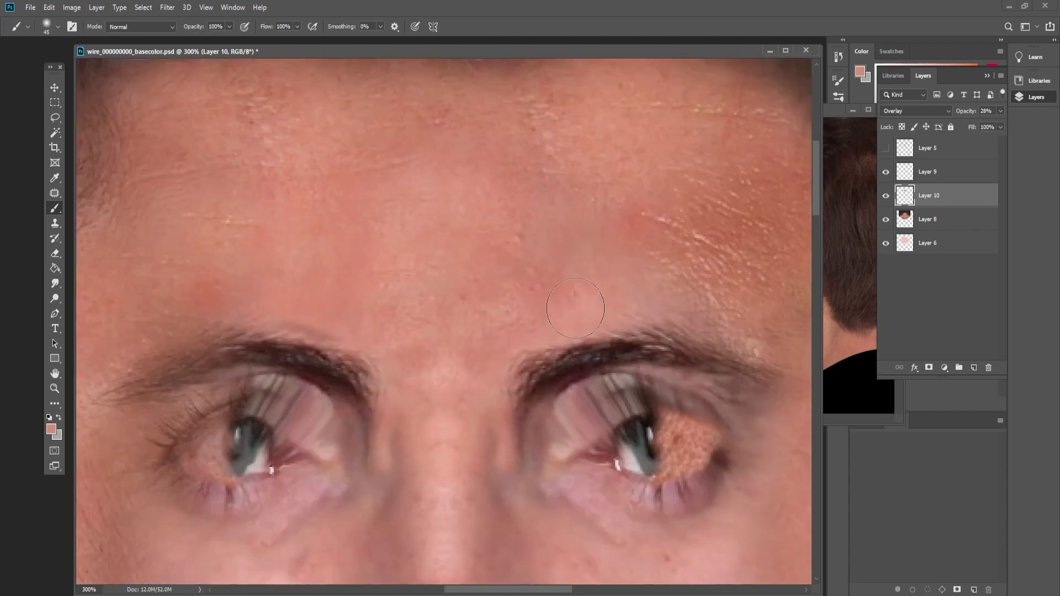
click(887, 196)
click(886, 196)
key(ctrl+e)
Step: Compare the nose and mouth texture with the Layer 5 wireframe, and hide the wireframe again
drag(497, 530, 536, 452)
drag(644, 309, 528, 41)
click(886, 148)
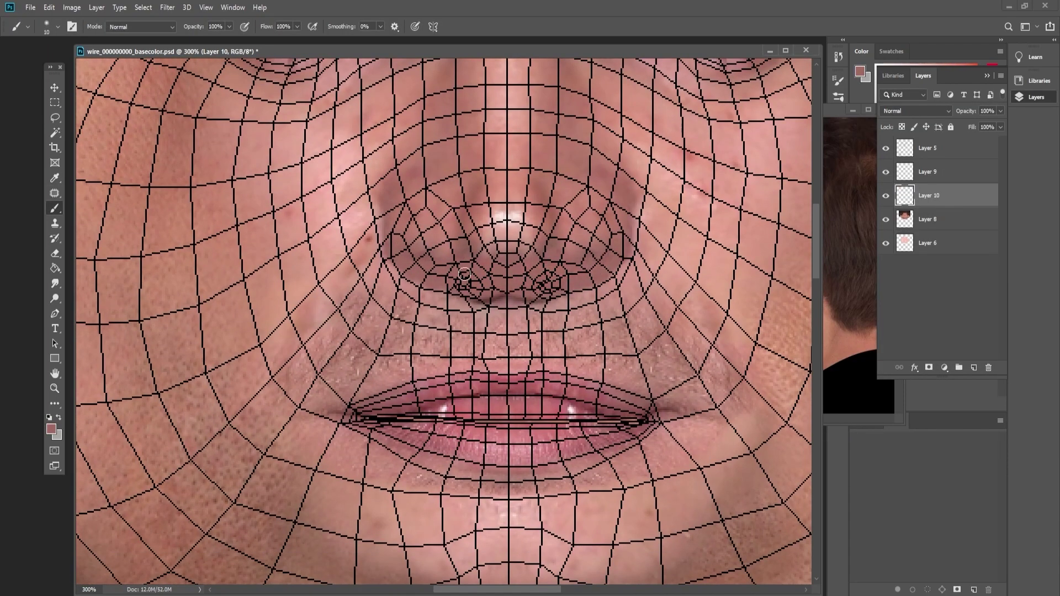
click(885, 149)
key(ctrl+minus)
key(ctrl+minus)
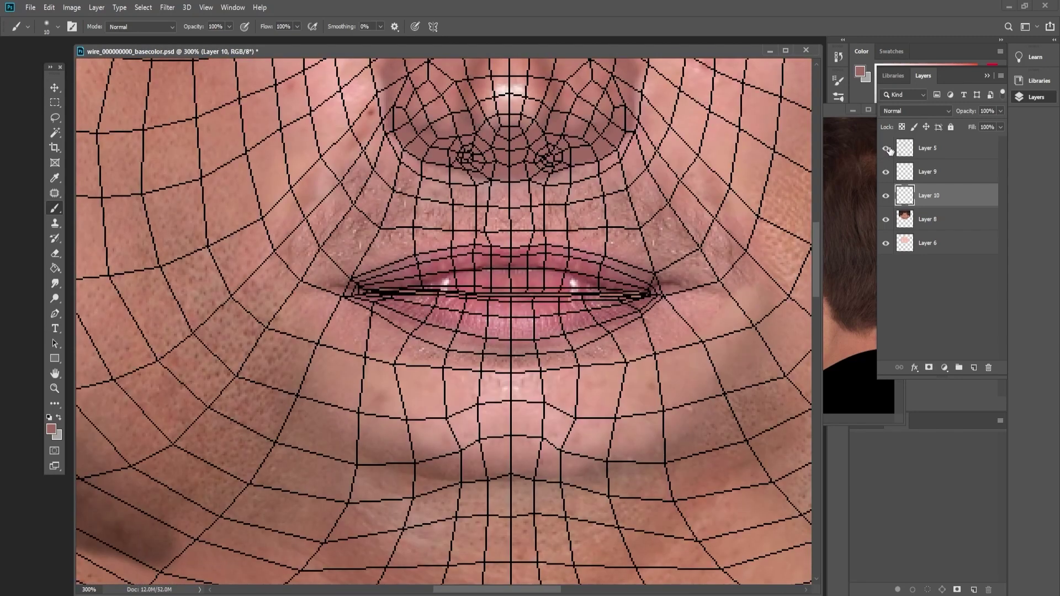
key(s)
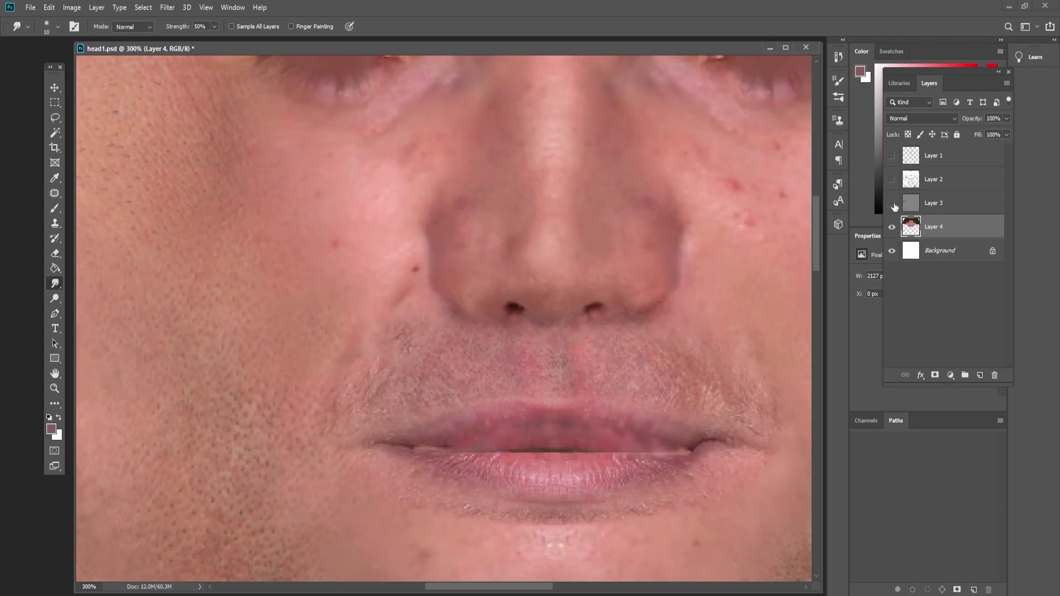
Step: Show Layer 2 in head1.psd and set its blend mode to Multiply
click(892, 179)
click(939, 179)
click(922, 119)
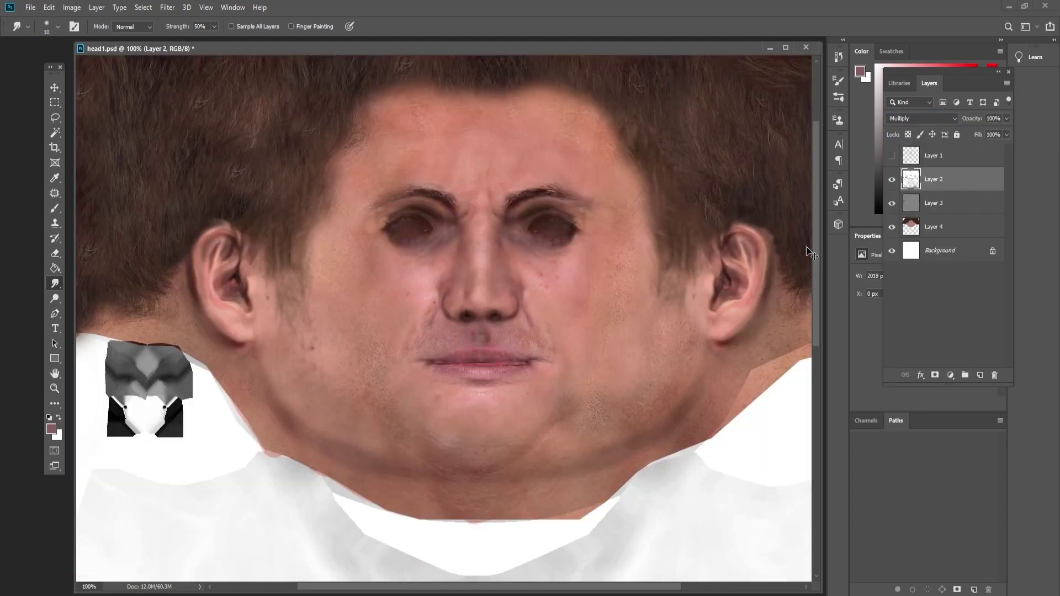
click(894, 186)
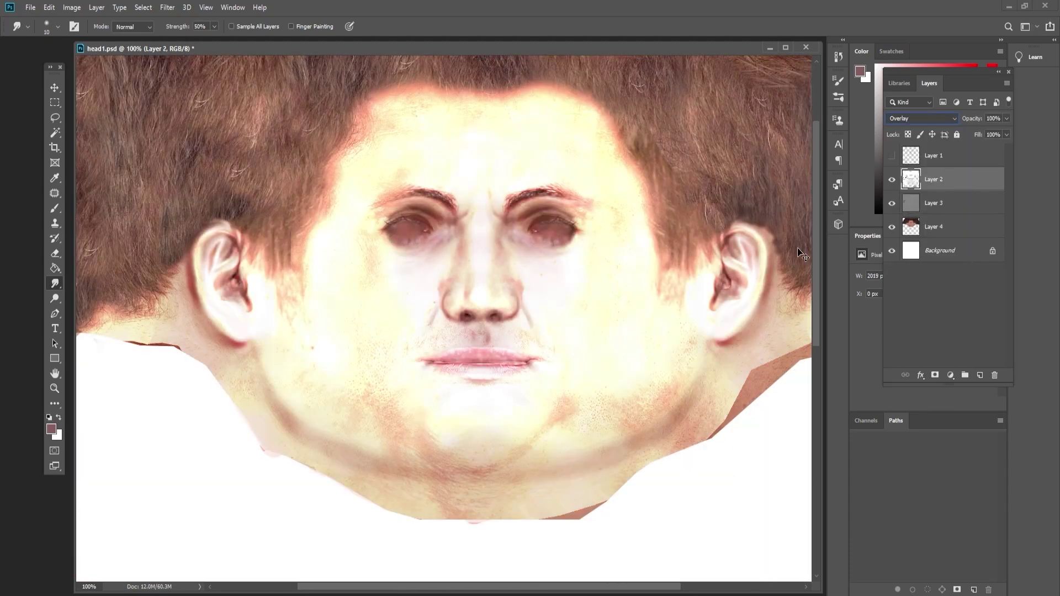
Step: Adjust Layer 2 with Hue/Saturation, compare it shown and hidden, and set its blend mode to Multiply
key(ctrl+u)
drag(716, 394, 677, 406)
click(840, 296)
click(892, 181)
click(892, 182)
click(892, 182)
click(892, 182)
click(923, 118)
click(923, 161)
Step: Tint the Layer 2 shading reddish with per-channel Curves and compare the face with and without it
key(ctrl+m)
click(748, 226)
click(748, 248)
click(749, 226)
click(754, 257)
key(Return)
click(892, 182)
click(892, 182)
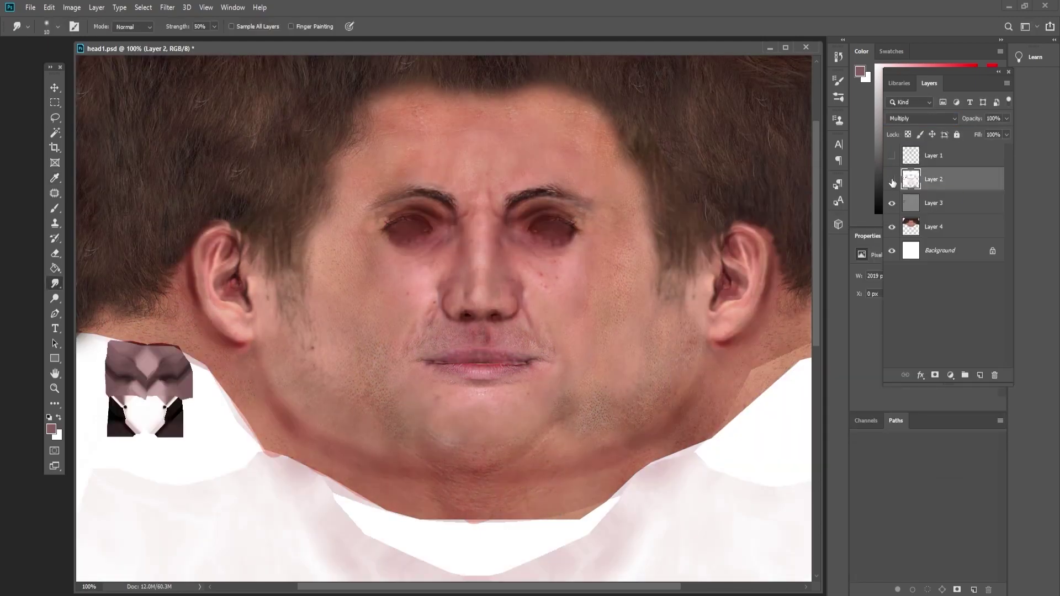
Step: Change Layer 3's blend mode and lighten the layer with Curves
click(922, 206)
click(921, 118)
click(916, 163)
key(ctrl+m)
drag(800, 311, 813, 287)
key(Return)
Step: Lighten Layer 3 further with Curves and compare the face with the layer off and on
key(ctrl+m)
key(Return)
key(ctrl+m)
drag(807, 304, 803, 268)
key(Return)
click(893, 204)
click(893, 204)
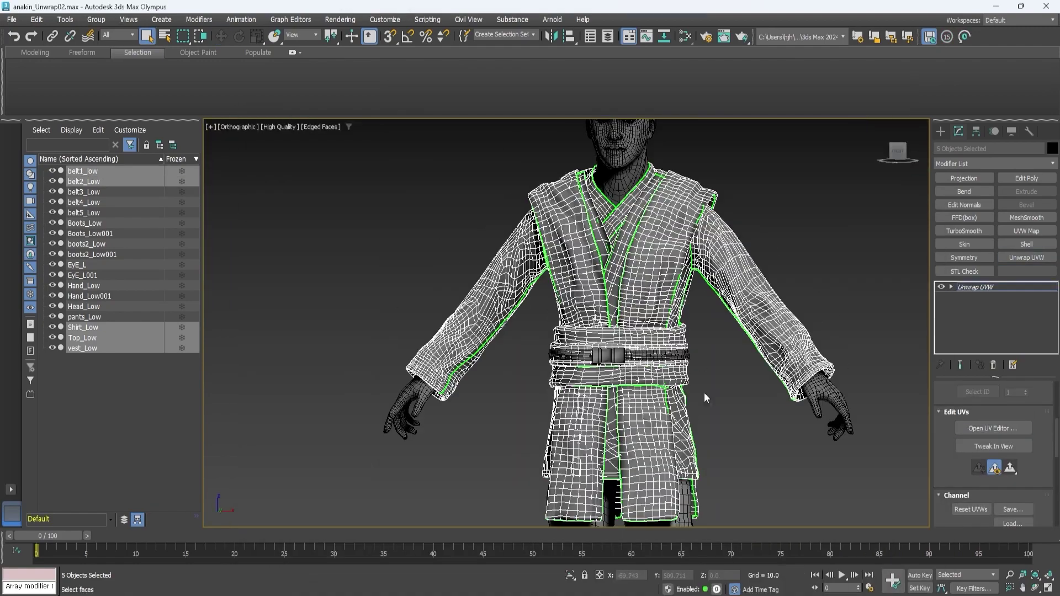
Step: Inspect the unwrapped clothing meshes in 3ds Max and switch to the Top1.psd document in Photoshop
right_click(734, 258)
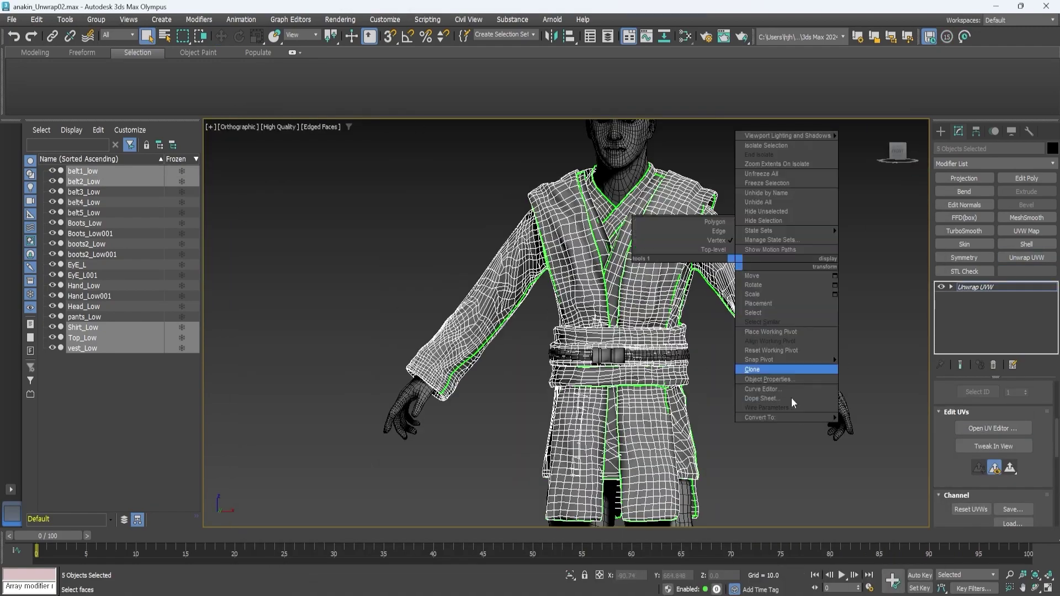
click(767, 249)
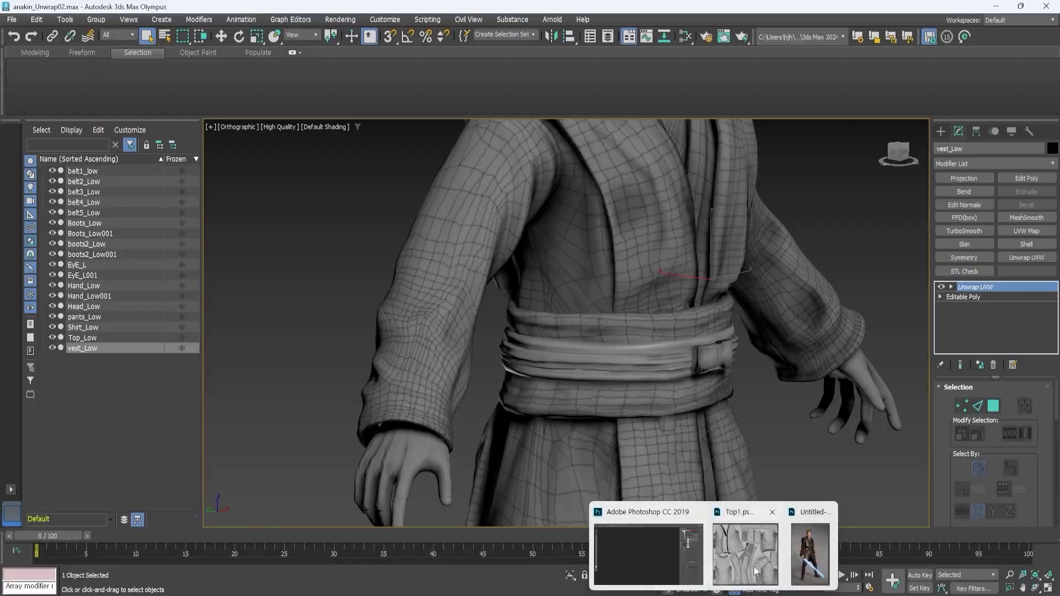
click(755, 571)
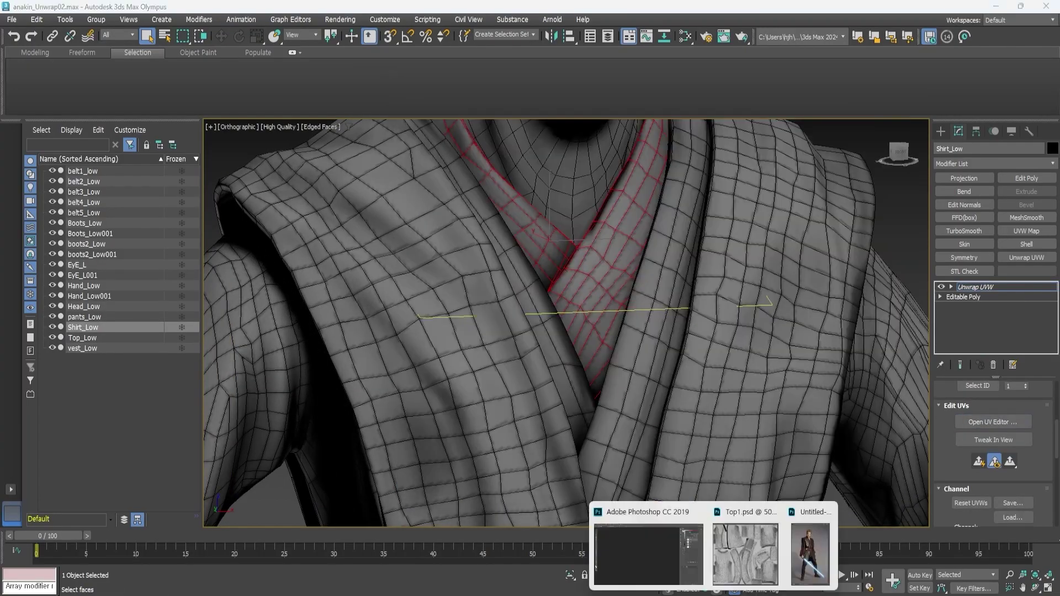
Step: Fill the curved collar piece on Layer 7 of Top1.psd with a light grey-beige colour and set the layer to Multiply
click(657, 552)
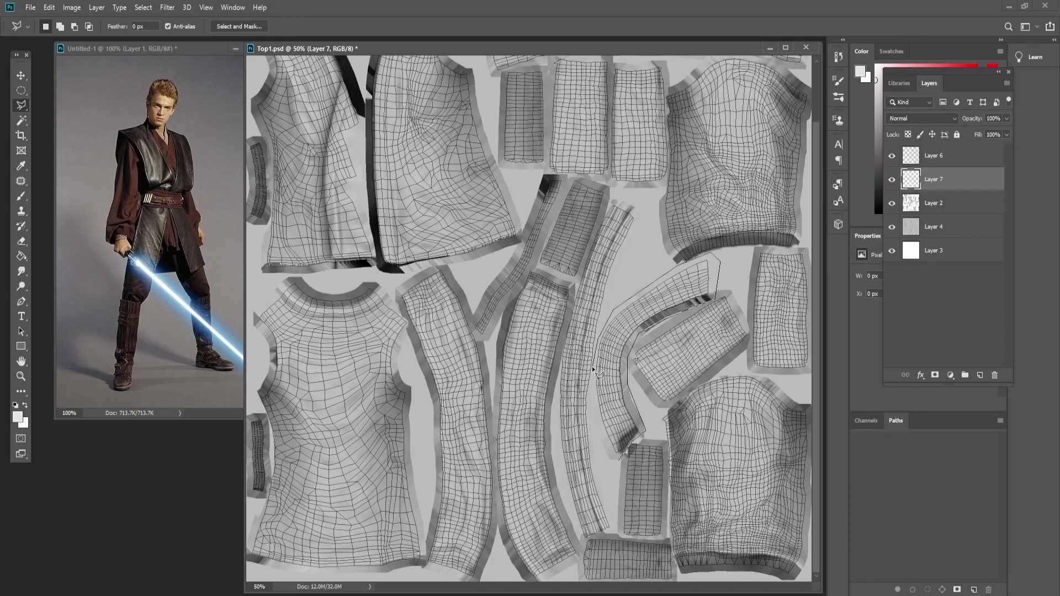
click(21, 257)
click(18, 417)
click(767, 281)
click(612, 332)
click(922, 119)
click(931, 164)
Step: Adjust the collar piece's tint on Layer 7 with Hue/Saturation and per-channel Curves
key(ctrl+u)
click(856, 230)
click(21, 76)
alt+scroll(569, 343, up, 2)
alt+scroll(150, 132, up, 1)
key(ctrl+m)
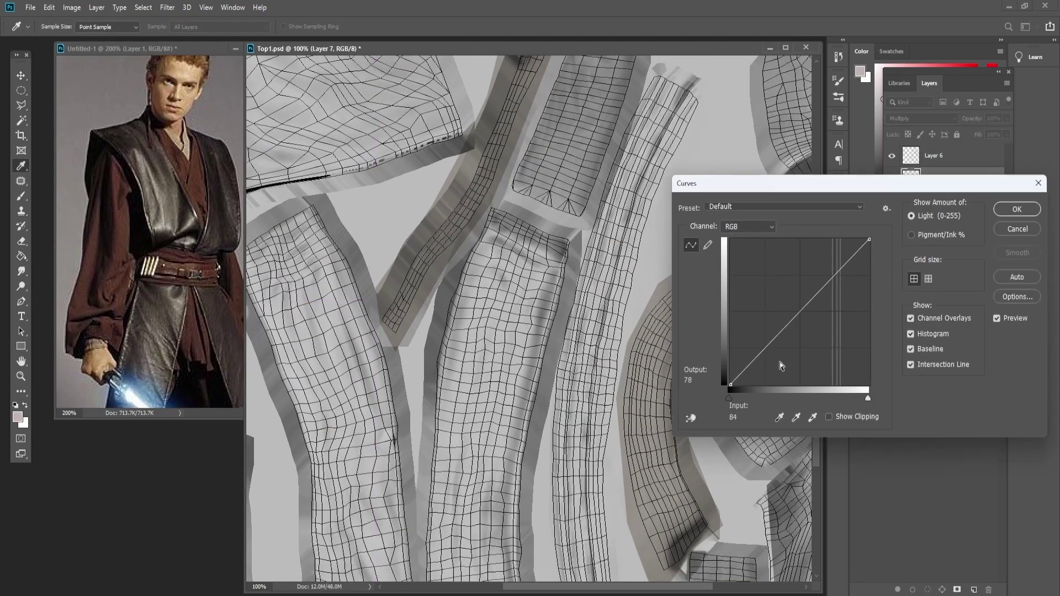
click(747, 227)
click(1017, 209)
Step: Rename the top wireframe layer as wire, and fill the outlined tunic and sleeve pieces with dark brown on Layer 8
double_click(935, 156)
text(W)
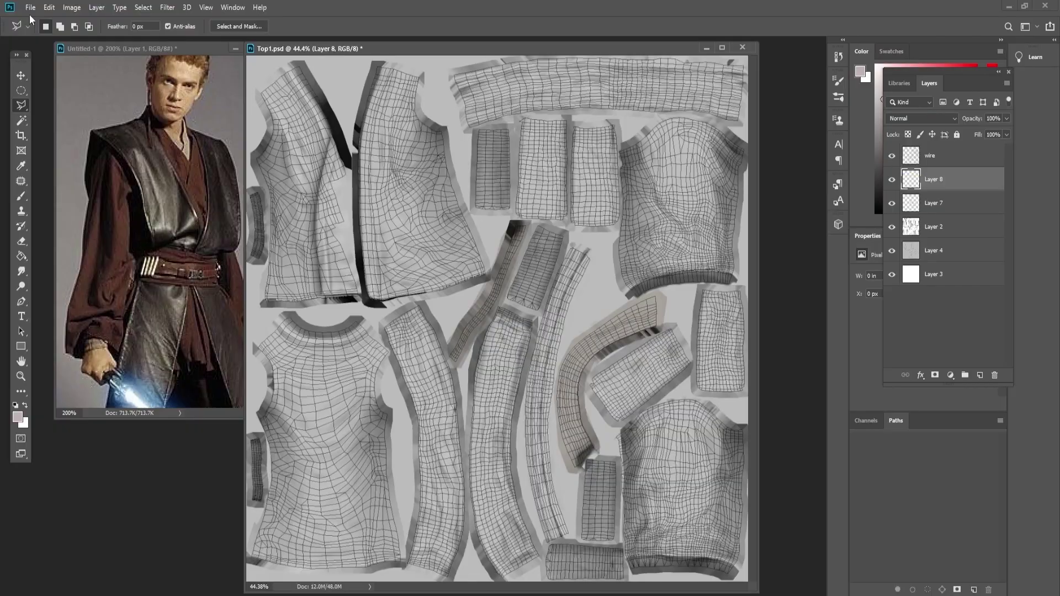
key(ctrl+minus)
click(279, 110)
click(450, 117)
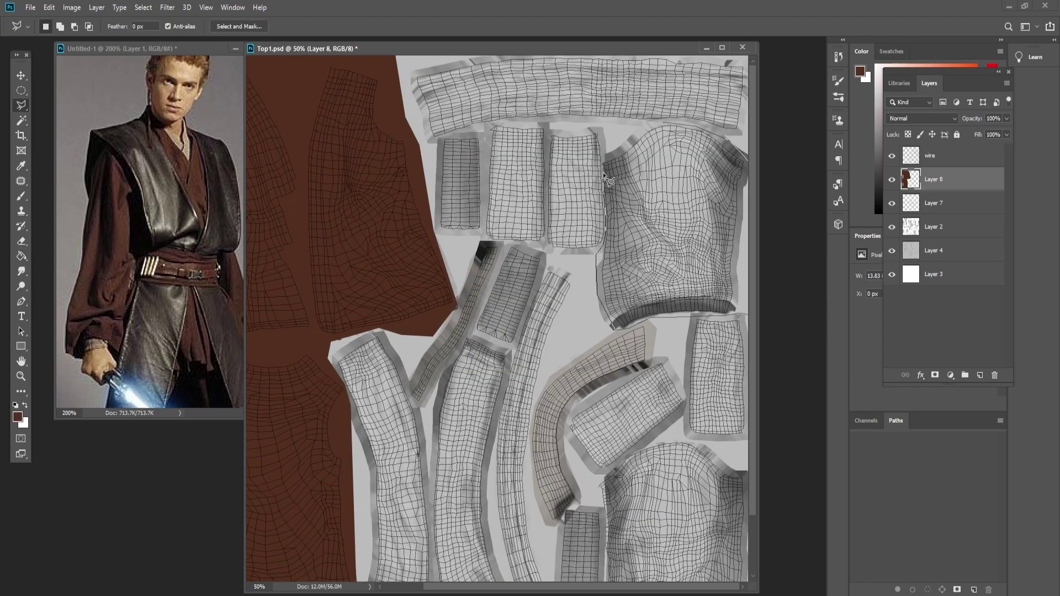
key(alt+BackSpace)
scroll(607, 387, down, 2)
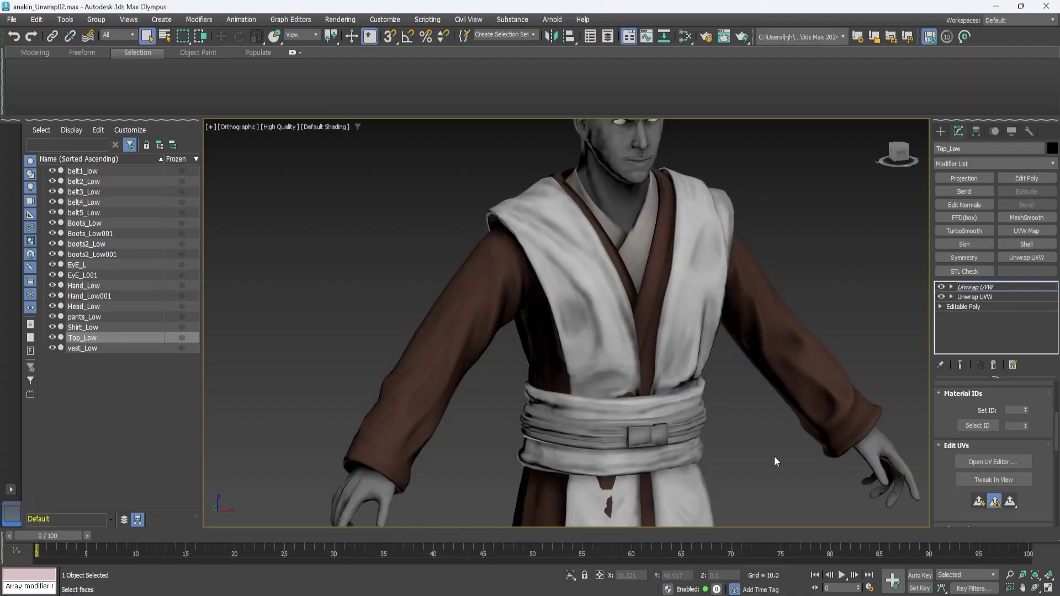
Step: Save the file and examine the brown texture on the tunic, sleeves and belt area of the model
scroll(779, 453, down, 5)
key(ctrl+s)
scroll(804, 443, up, 6)
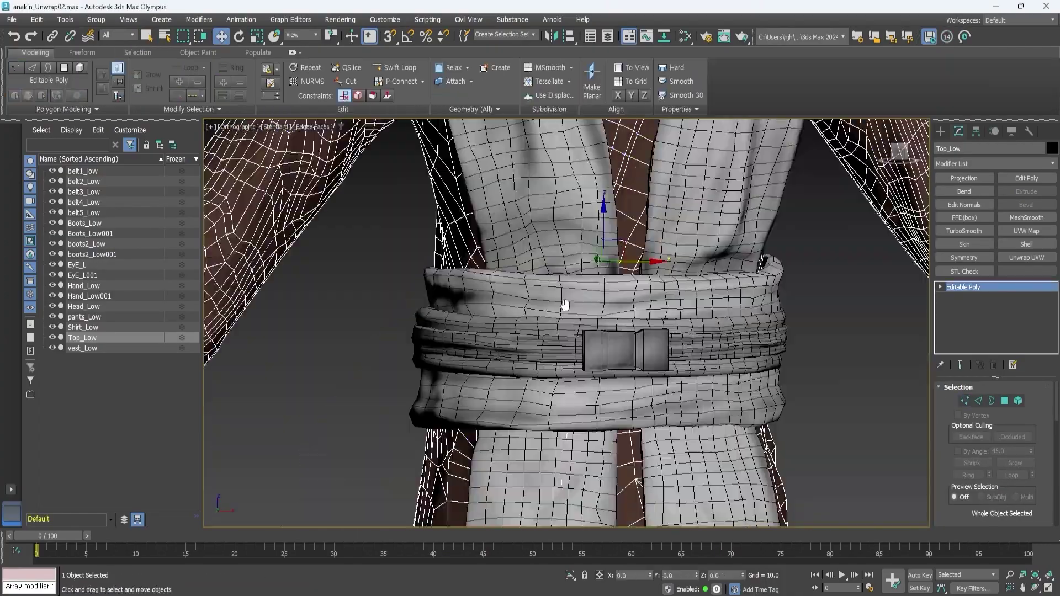
scroll(670, 301, down, 5)
alt+middle_drag(608, 276, 680, 213)
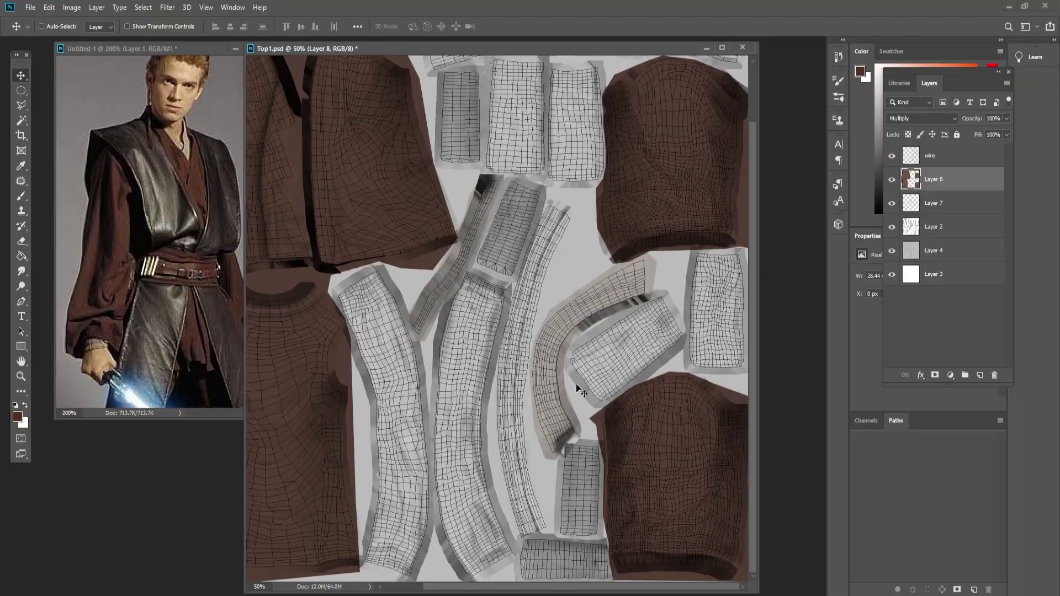
Step: Fill the long horizontal belt strip of Top1.psd with the same brown on Layer 8 and set the layer to Multiply
scroll(924, 120, up, 3)
click(402, 63)
click(424, 142)
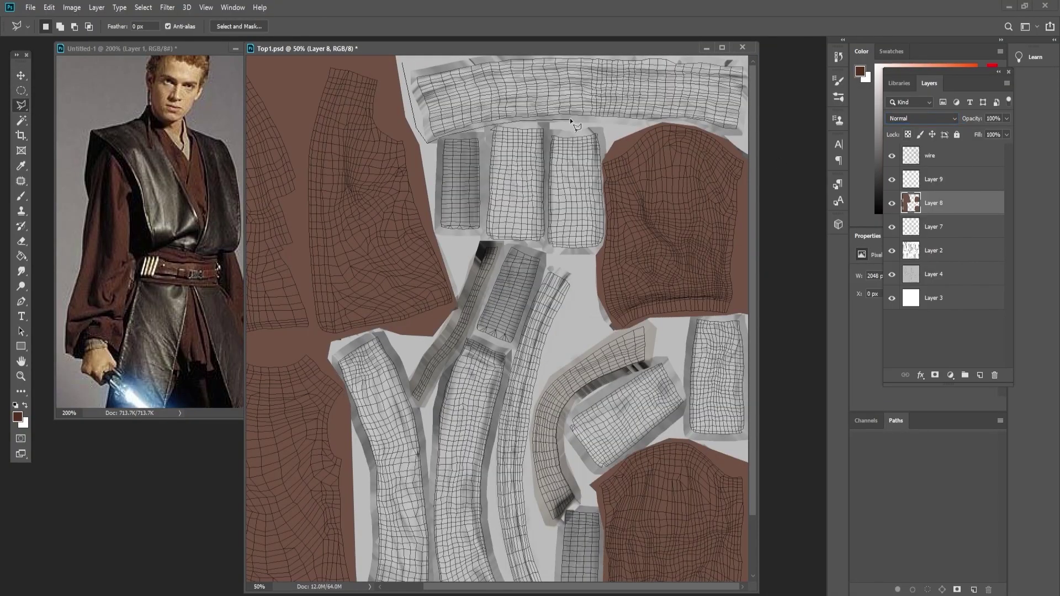
key(g)
click(497, 88)
key(ctrl+d)
click(922, 118)
click(917, 153)
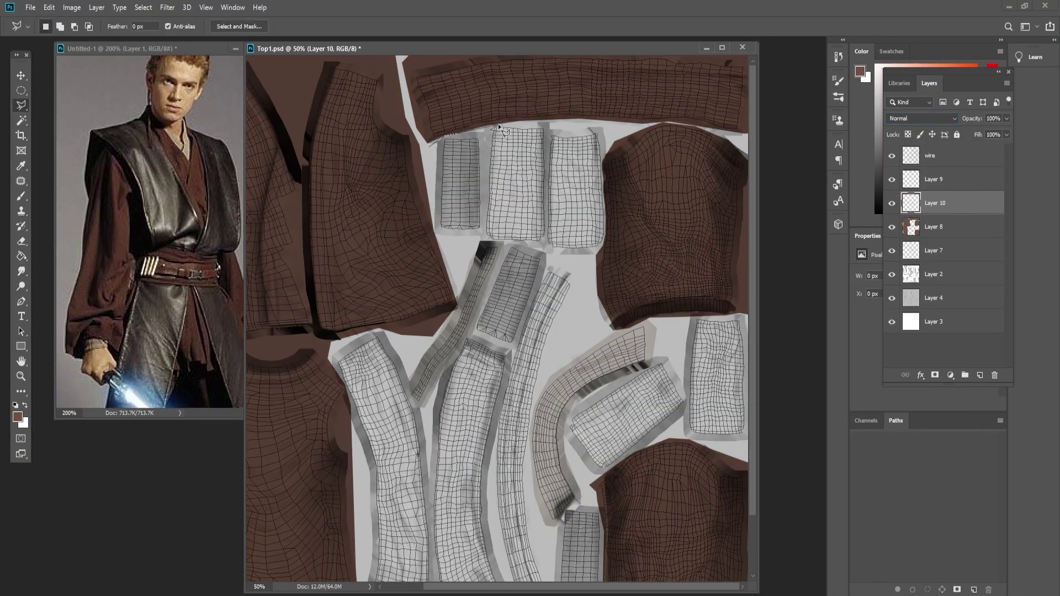
Step: Outline the uncoloured rectangular and long curved vest pieces with the Polygonal Lasso, adding each to one selection on Layer 10
click(603, 157)
alt+scroll(603, 157, up, 1)
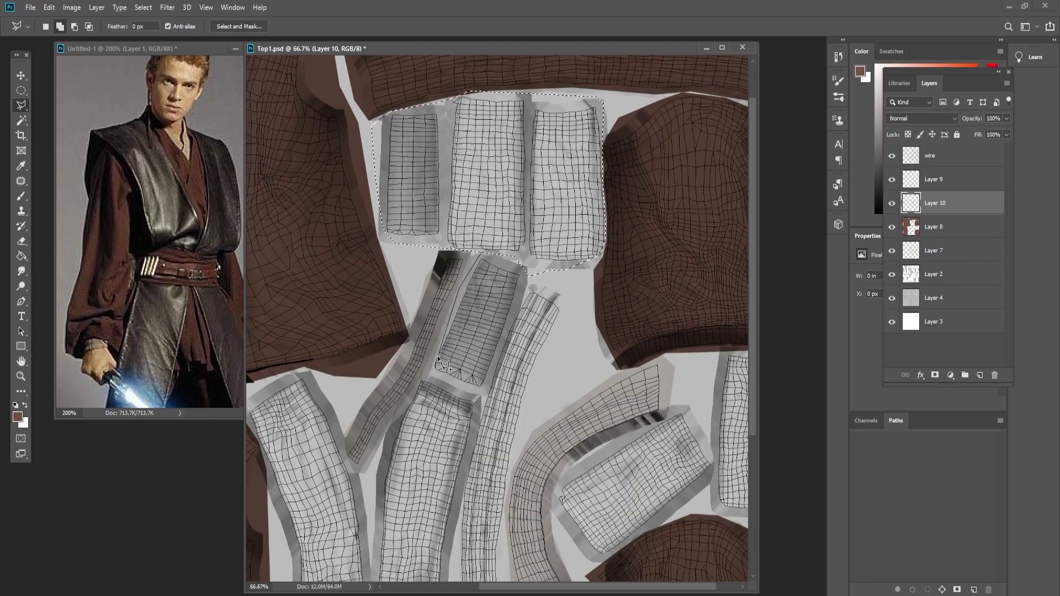
scroll(460, 288, down, 4)
click(342, 162)
shift+scroll(558, 440, left, 1)
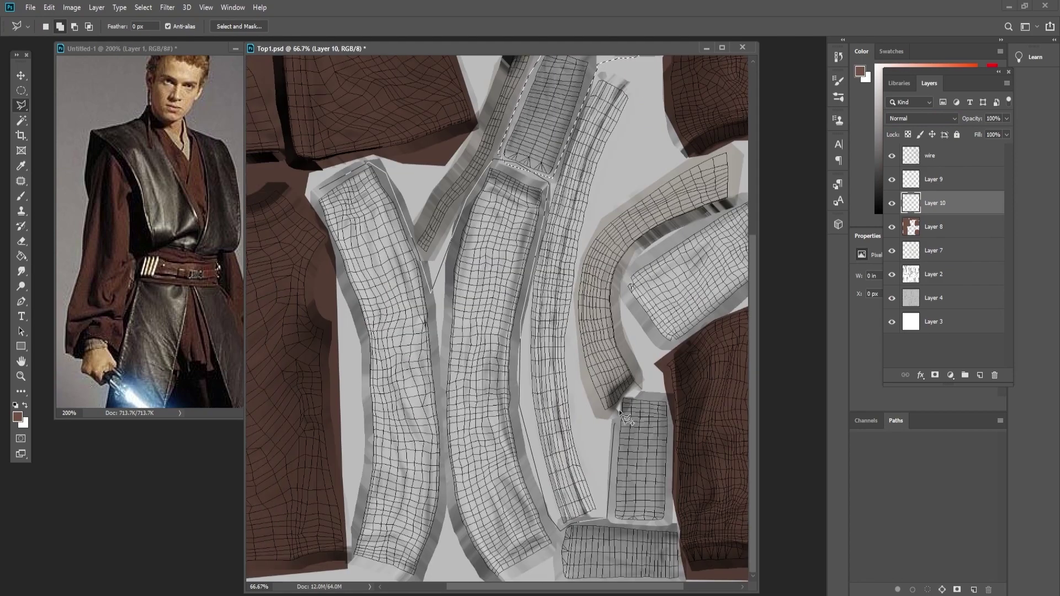
click(320, 190)
drag(456, 321, 339, 364)
click(513, 312)
click(603, 255)
click(635, 236)
click(659, 193)
click(695, 182)
click(738, 181)
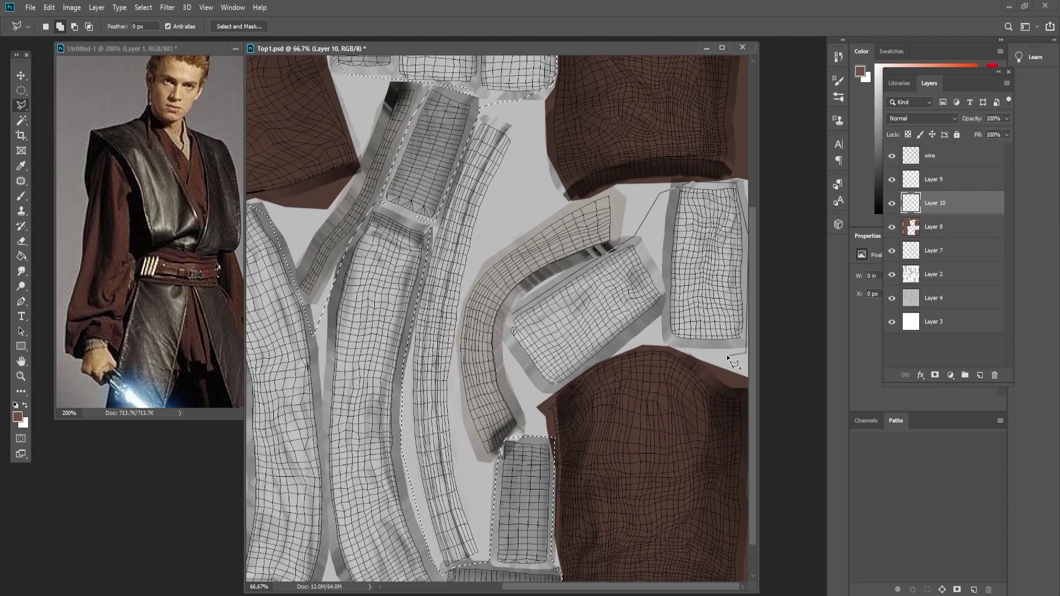
drag(488, 132, 524, 115)
Step: Fill the selected vest pieces with dark grey, set Layer 10 to Multiply and adjust it with Curves
key(g)
click(18, 417)
click(620, 301)
key(ctrl+d)
click(942, 118)
key(v)
key(ctrl+m)
key(Return)
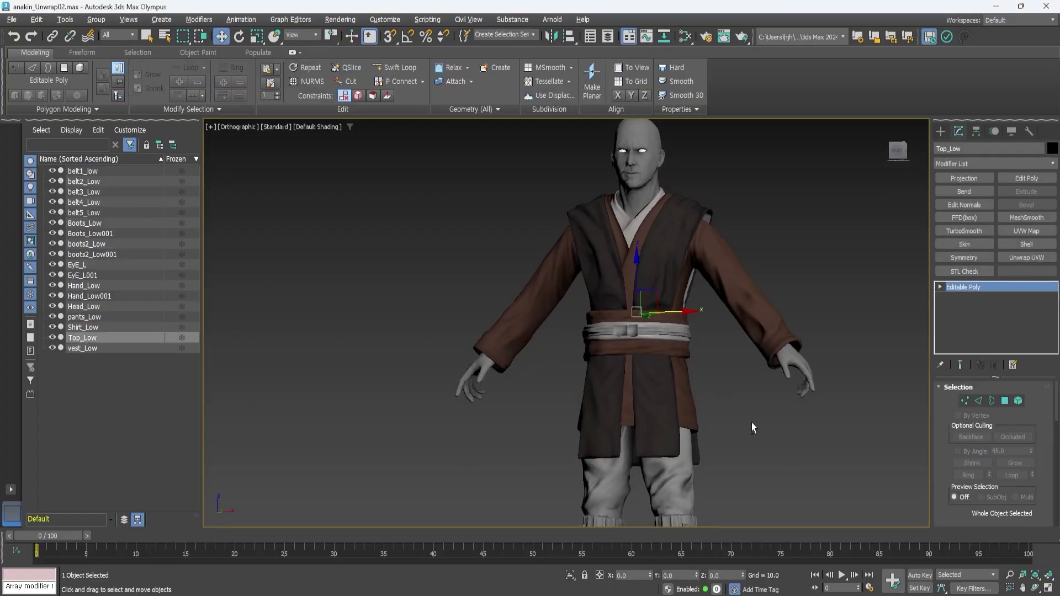
Step: Inspect the dark vest on the model, switch to Photoshop and show the wire layer of Top1.psd again
scroll(651, 253, up, 6)
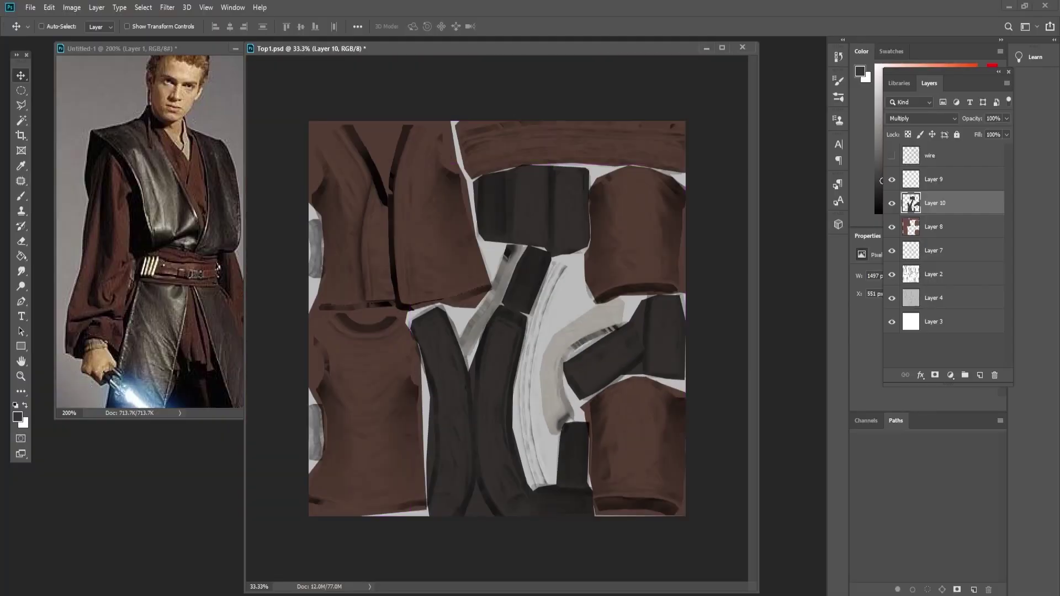
click(892, 157)
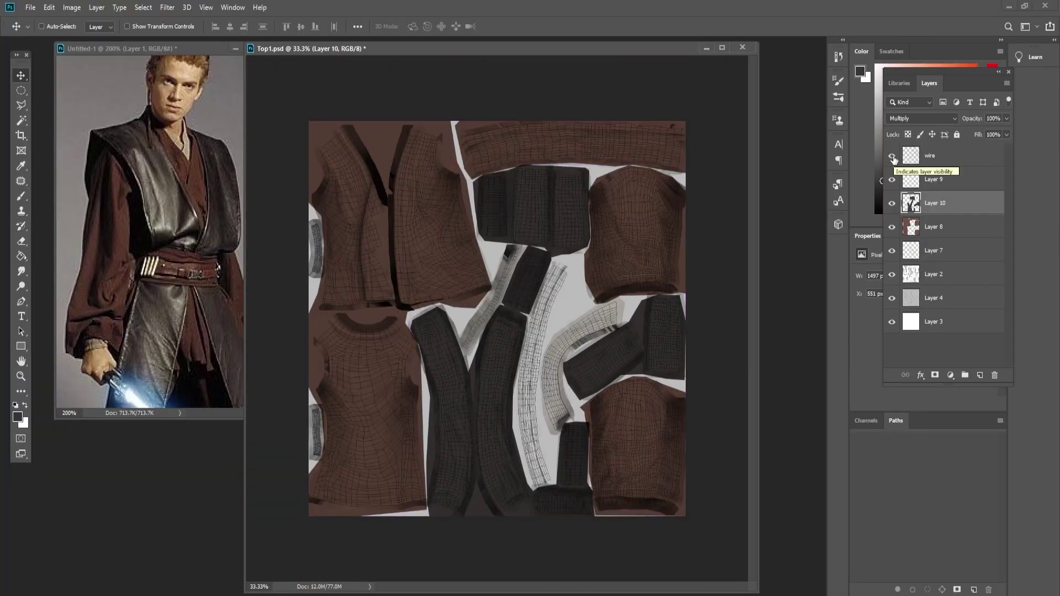
click(690, 558)
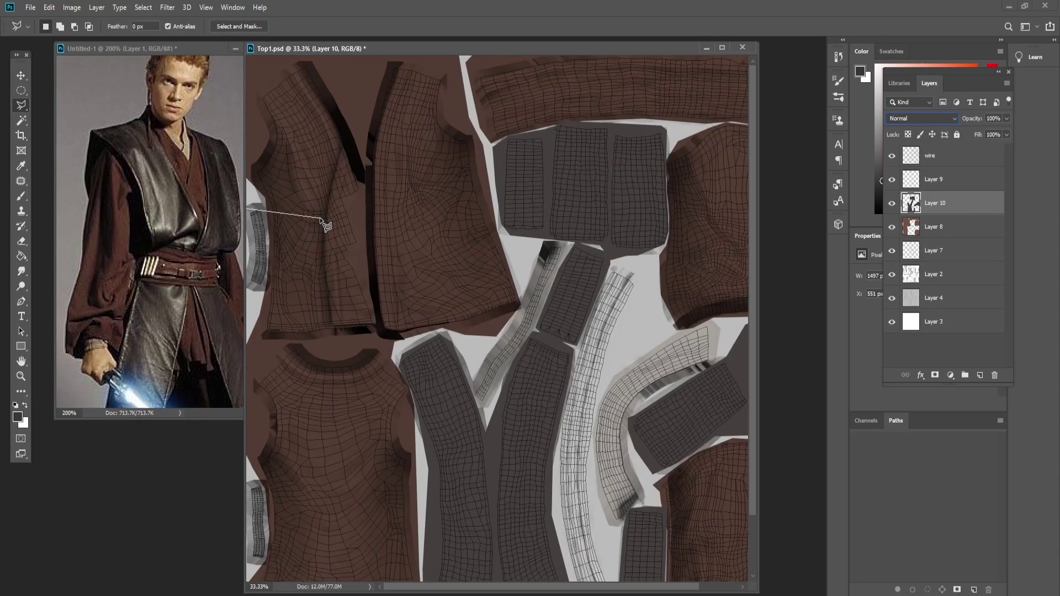
drag(364, 343, 363, 297)
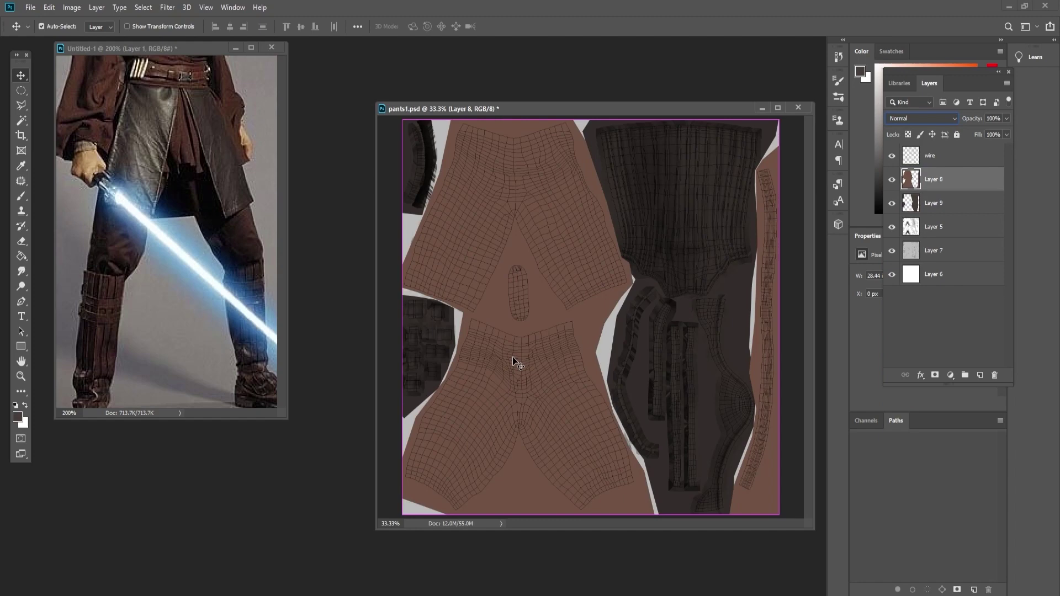
Step: Outline the small belt buckle pieces in pants1.psd and fill them with brown on Layer 8, checking the belt on the model
alt+scroll(516, 360, up, 4)
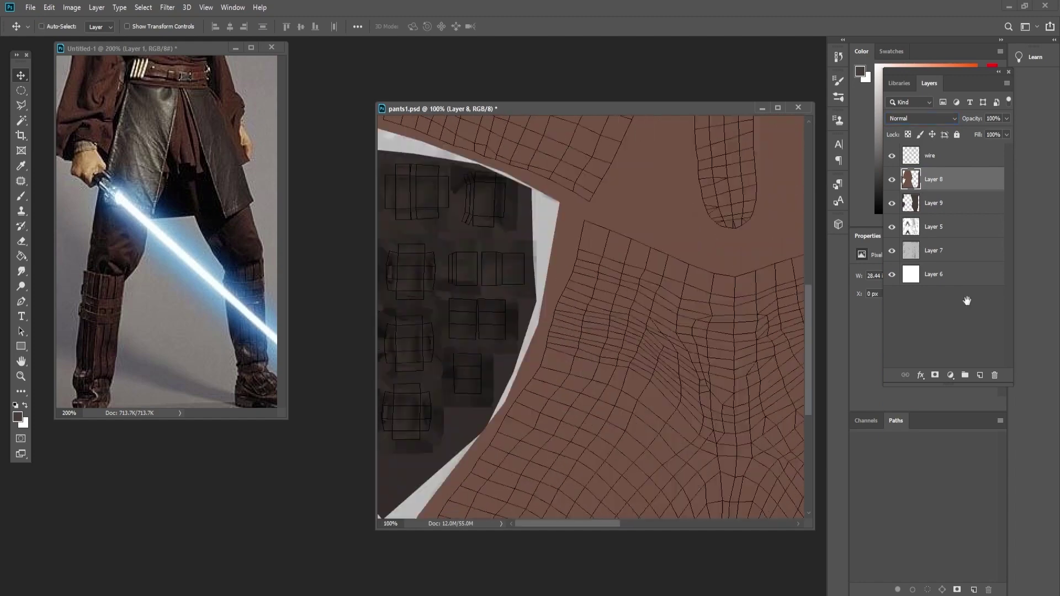
alt+scroll(385, 152, up, 1)
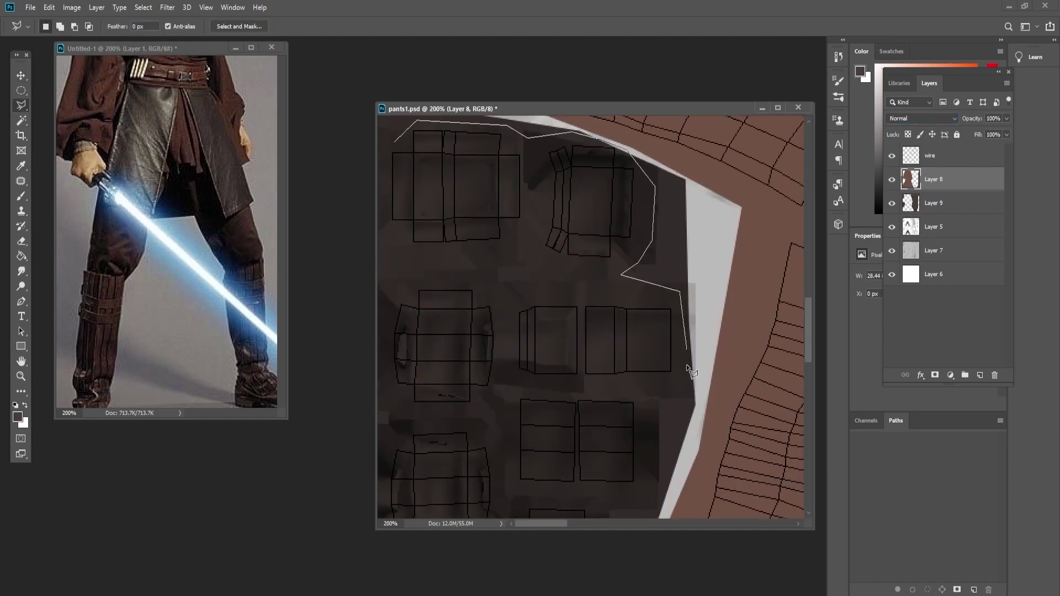
double_click(496, 422)
click(921, 118)
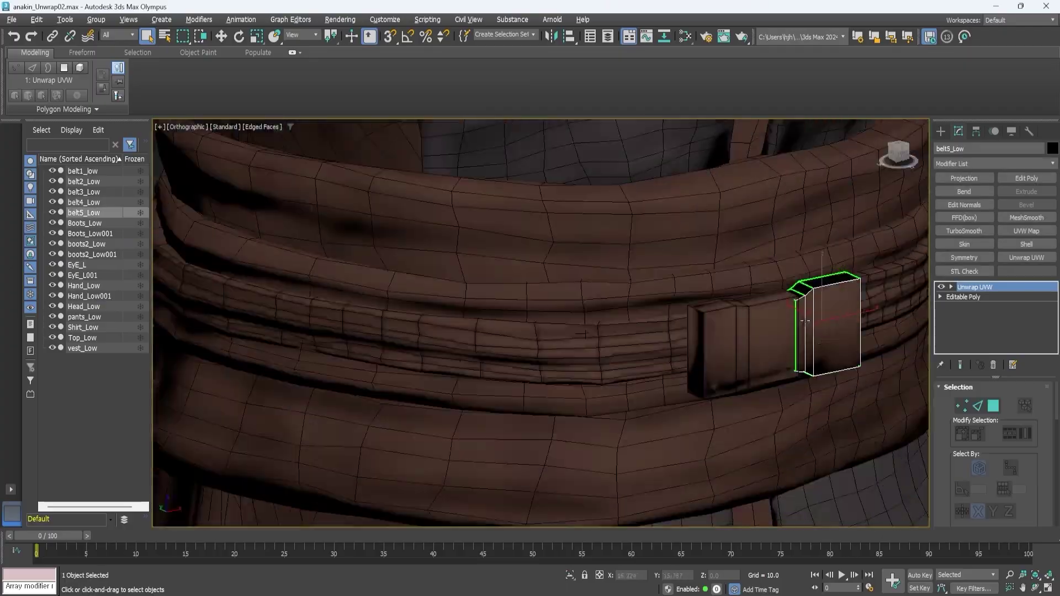
scroll(805, 320, down, 5)
scroll(804, 321, up, 2)
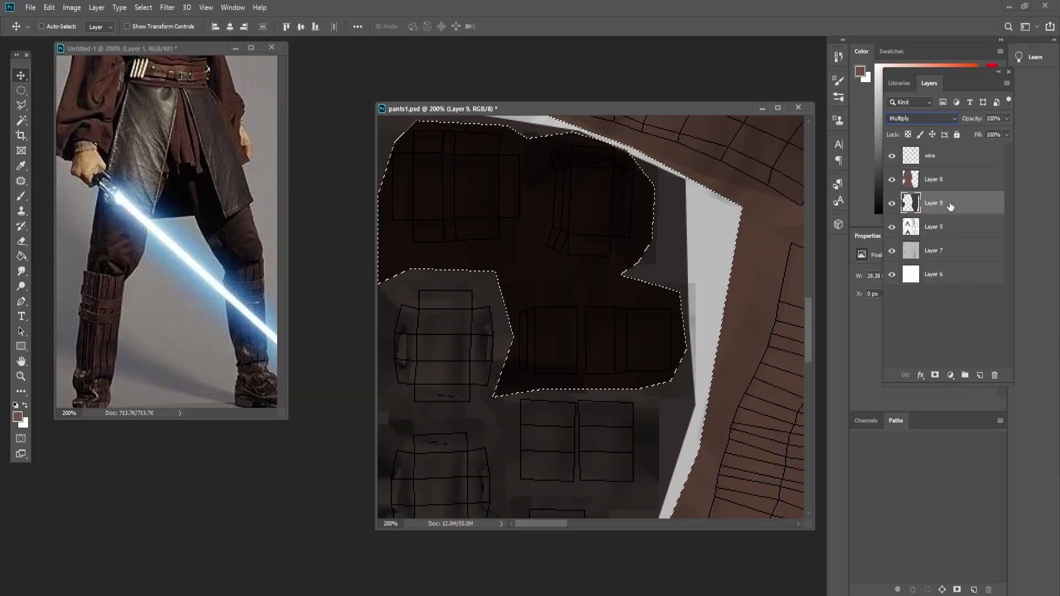
Step: Compare the pants texture with Layer 9 hidden and shown, and load Layer 8's contents as a selection
click(892, 203)
key(ctrl+minus)
key(ctrl+minus)
drag(635, 276, 665, 482)
click(892, 205)
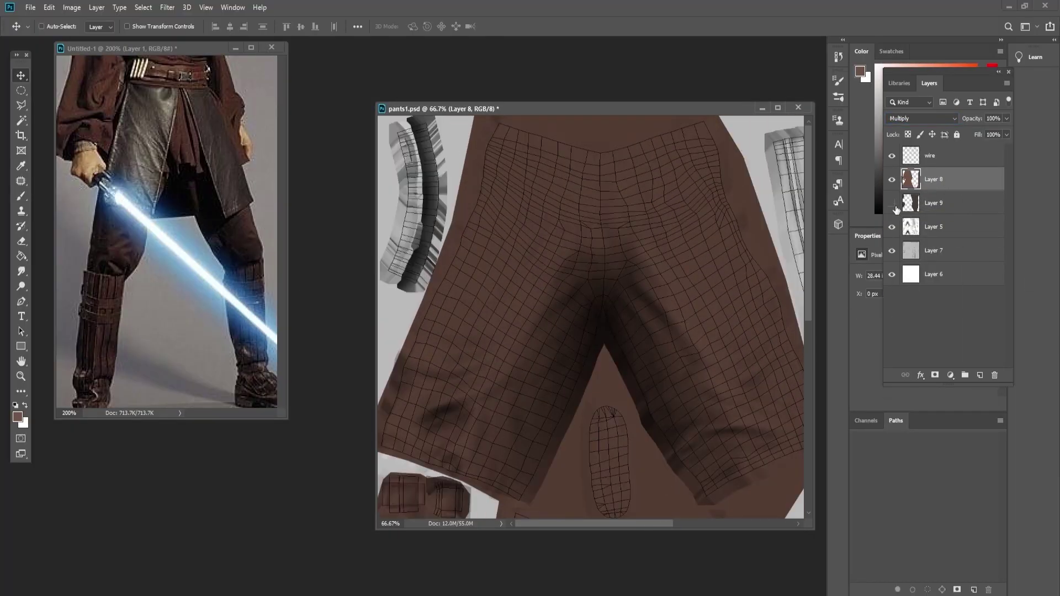
drag(619, 442, 618, 183)
ctrl+click(914, 185)
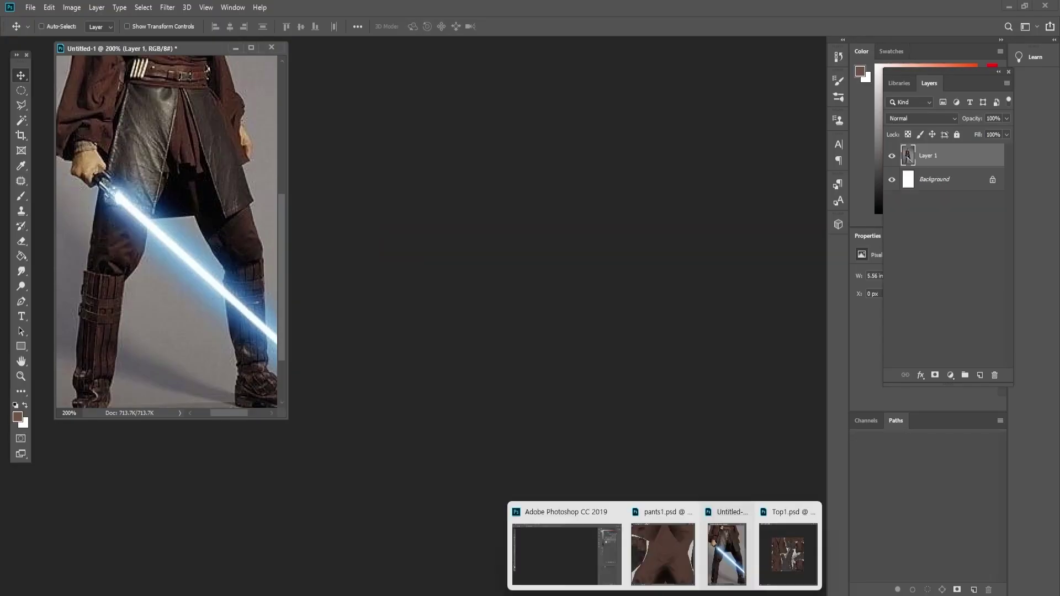
Step: Paste the woven fabric texture into Top1.psd above the vest colour layer and transform it to cover the curved collar piece
click(781, 566)
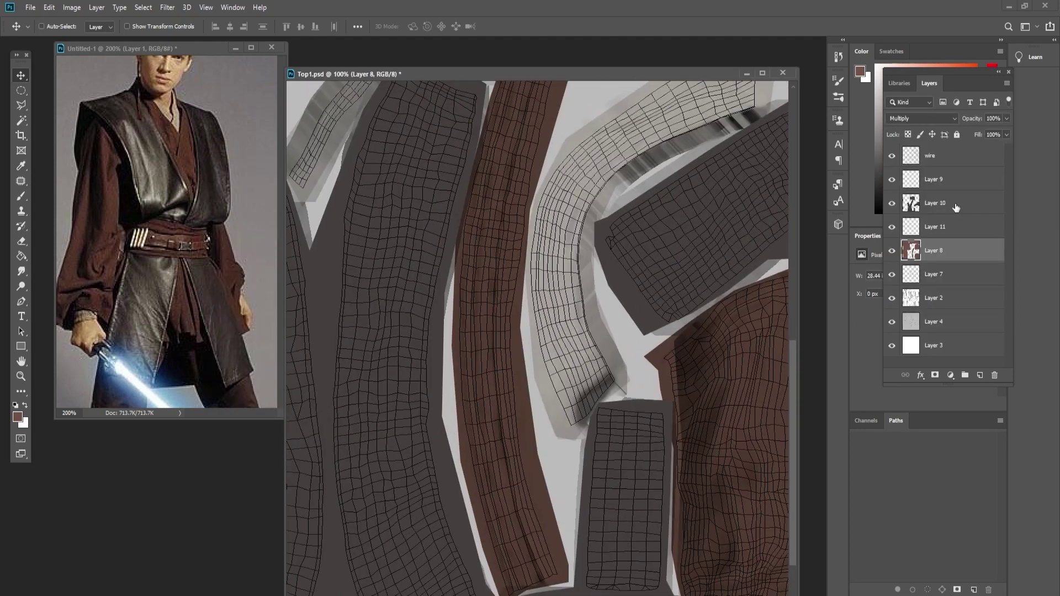
click(955, 180)
key(ctrl+v)
key(ctrl+t)
drag(678, 492, 531, 337)
drag(470, 271, 589, 376)
key(Return)
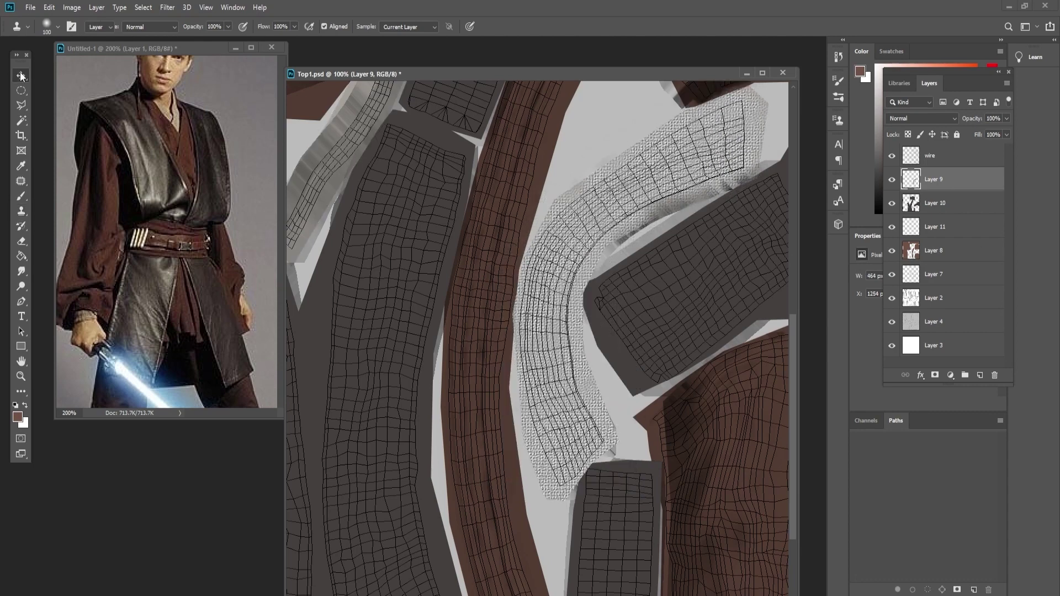
Step: Hide the wire layer and adjust Layer 9's blend mode and opacity to blend the fabric into the collar
click(921, 118)
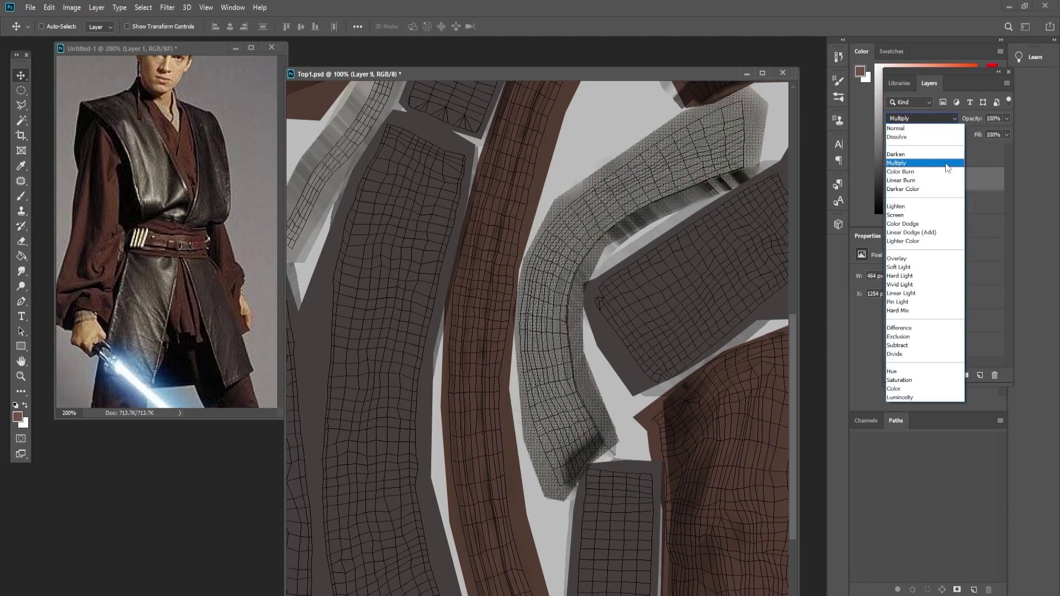
click(905, 165)
click(892, 155)
click(921, 118)
click(900, 231)
click(1006, 118)
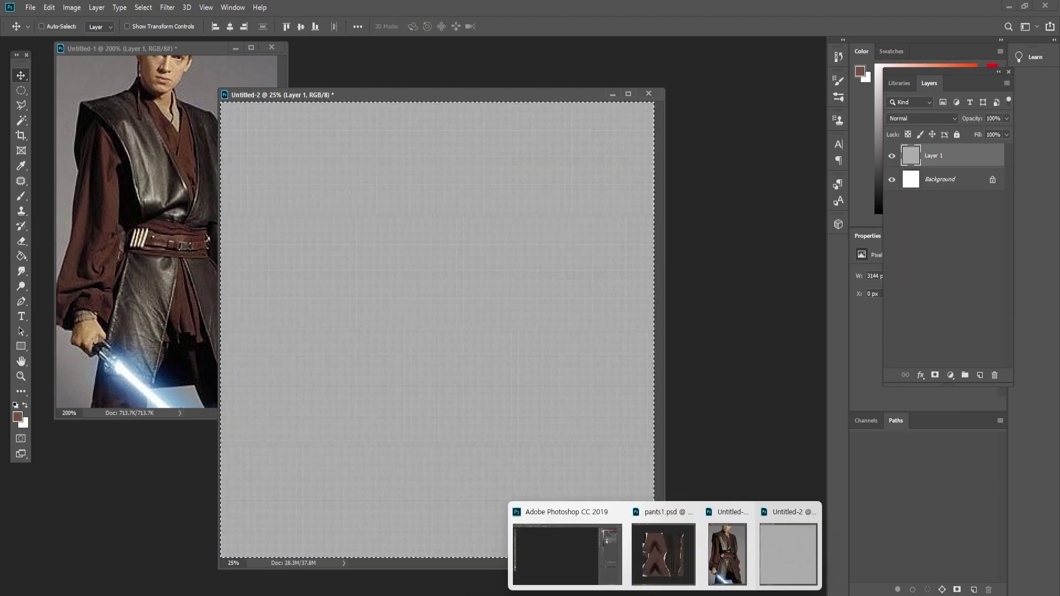
Step: Reopen the recent document Top1.psd alongside the fabric texture document
click(30, 7)
mouse_move(51, 75)
click(192, 77)
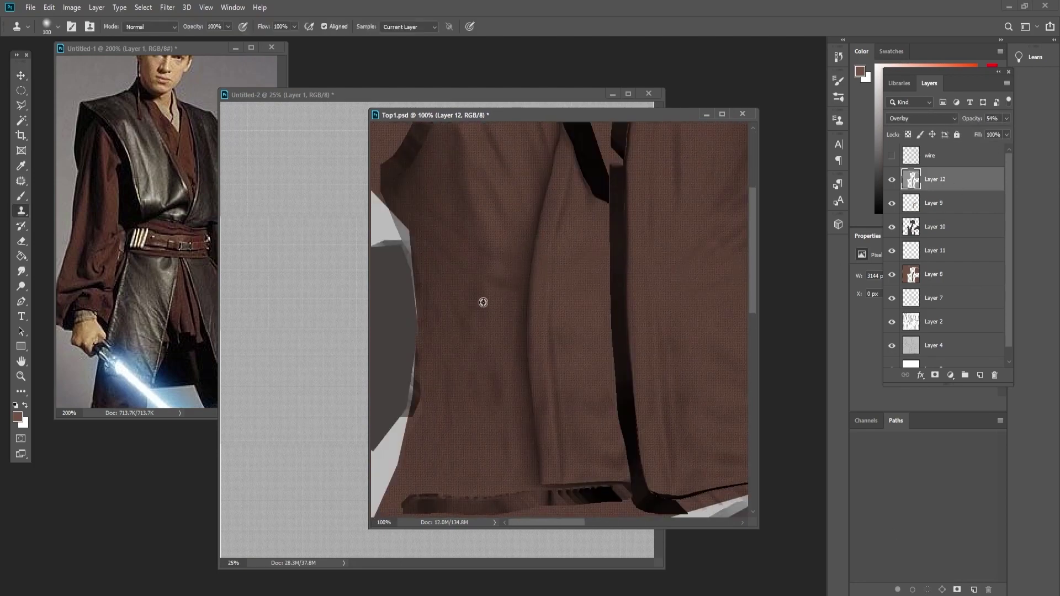
Step: Retouch the woven fabric overlay on Layer 12 across the brown tunic pieces with the Clone Stamp
drag(629, 442, 485, 324)
alt+scroll(478, 329, down, 1)
alt+scroll(478, 329, down, 1)
drag(650, 357, 617, 199)
alt+scroll(617, 199, up, 2)
mouse_move(723, 138)
mouse_down()
mouse_move(702, 253)
mouse_move(526, 384)
mouse_up()
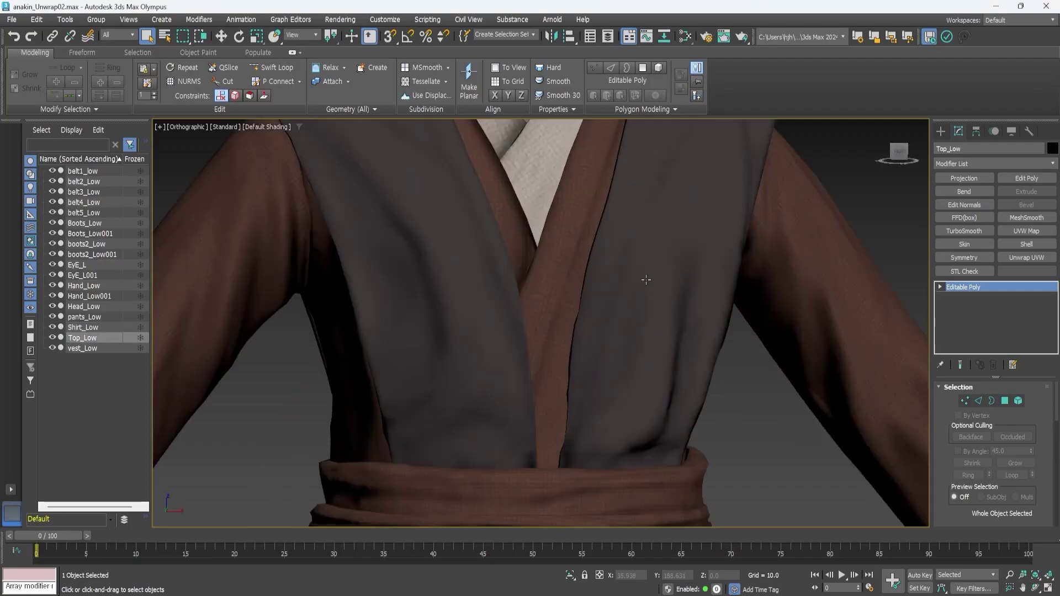
Step: Examine the fabric texture on the textured clothing in 3ds Max, from the chest out to the full figure
scroll(638, 277, down, 5)
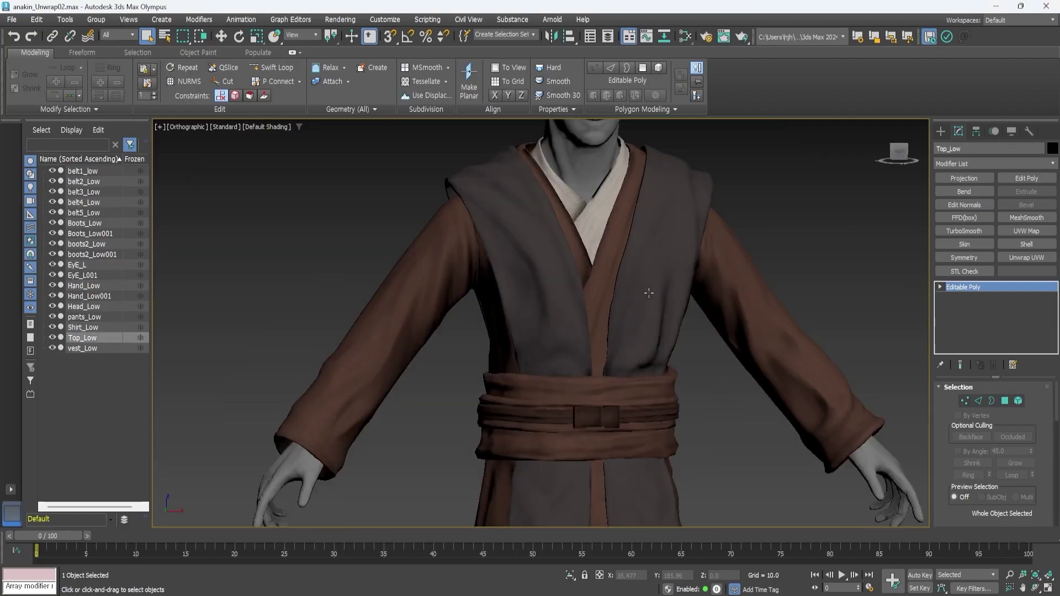
middle_drag(618, 379, 654, 392)
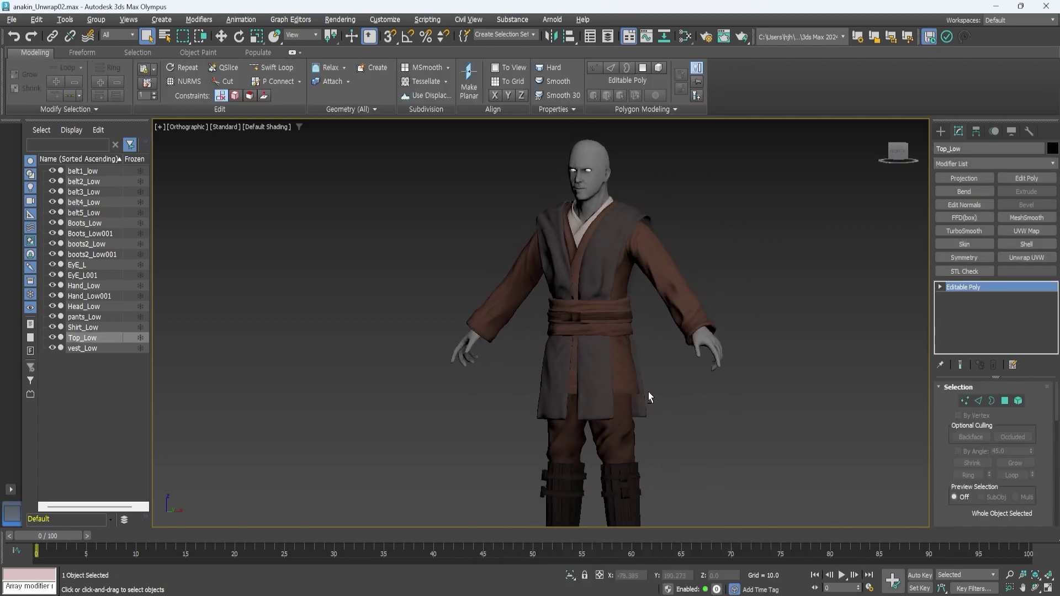
scroll(654, 391, up, 3)
scroll(654, 392, down, 3)
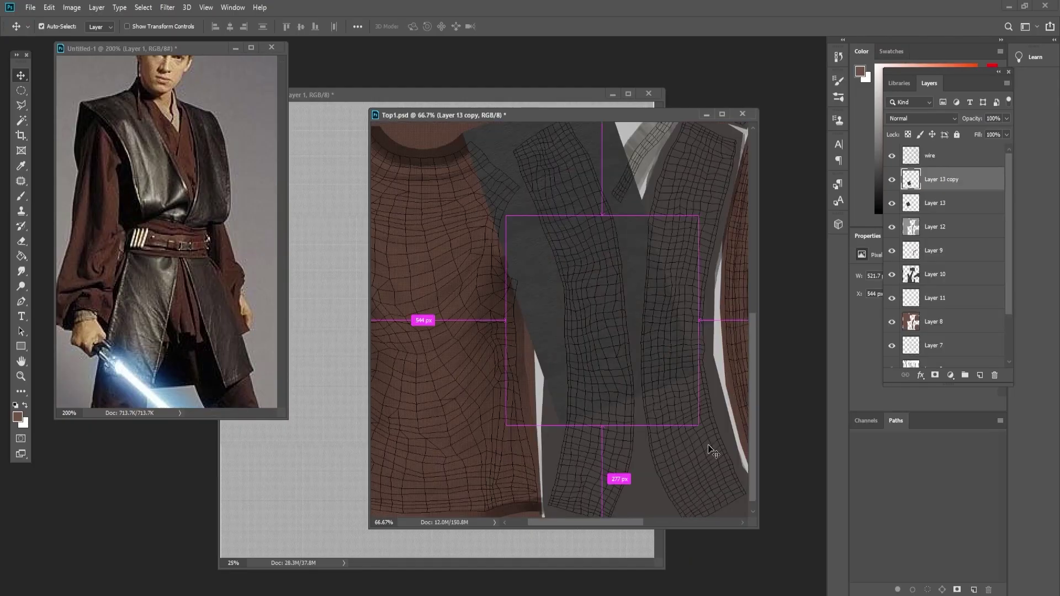
Step: Duplicate the leather texture patch, move the copy down over the vest piece and merge the patches into Layer 13
drag(971, 368, 980, 376)
drag(629, 287, 630, 395)
key(ctrl+e)
key(ctrl+e)
Step: Hide the wire layer, change the leather layer's blend mode and lighten Layer 13 with Curves
click(891, 156)
click(927, 119)
click(905, 250)
drag(919, 180, 922, 221)
key(ctrl+z)
key(ctrl+m)
drag(816, 308, 787, 273)
click(1017, 209)
Step: Hide Layer 13 and set the dark grey vest colour on Layer 10 to Multiply
click(891, 180)
click(937, 204)
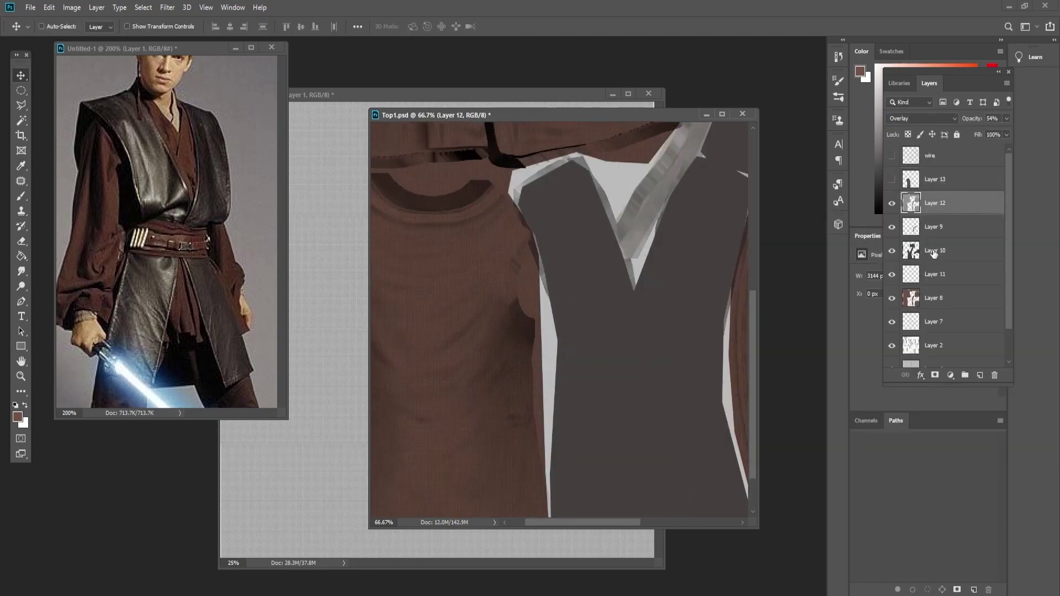
click(942, 251)
click(923, 118)
click(906, 161)
Step: Show the leather texture on Layer 13 again and lighten it further with Curves
click(953, 184)
click(892, 180)
key(ctrl+m)
drag(798, 316, 787, 298)
click(1017, 209)
Step: Duplicate Layer 13, move the copy over the neighbouring vest piece and flip it horizontally
drag(656, 338, 629, 330)
drag(986, 181, 980, 375)
drag(530, 309, 660, 302)
click(48, 8)
click(220, 381)
Step: Set the blend mode of Layer 13 copy to Normal and merge it down into Layer 13
click(923, 119)
click(911, 258)
key(ctrl+minus)
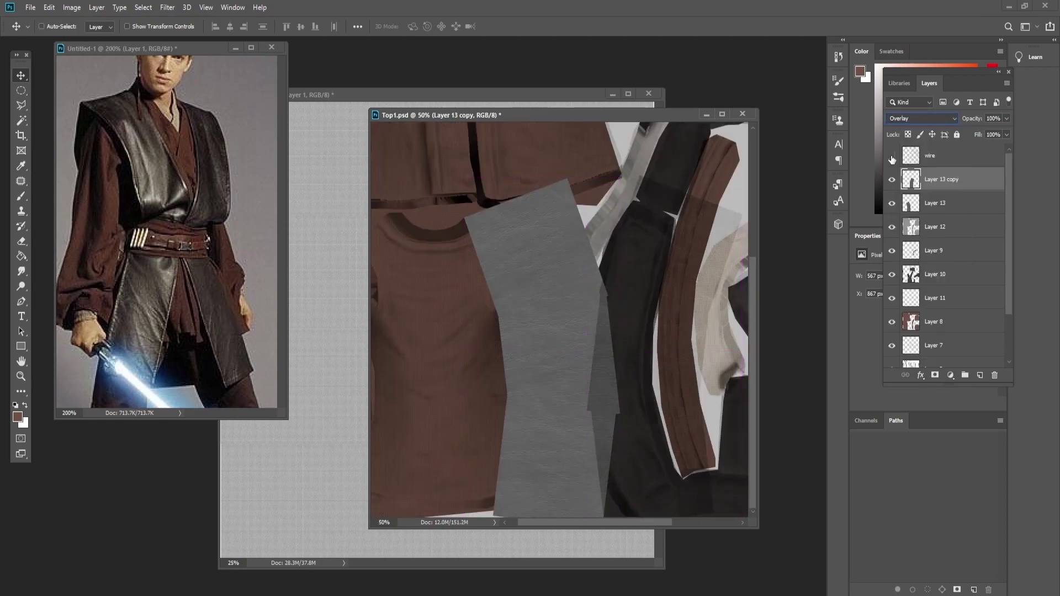
click(941, 179)
click(923, 119)
click(905, 131)
key(ctrl+e)
key(ctrl+plus)
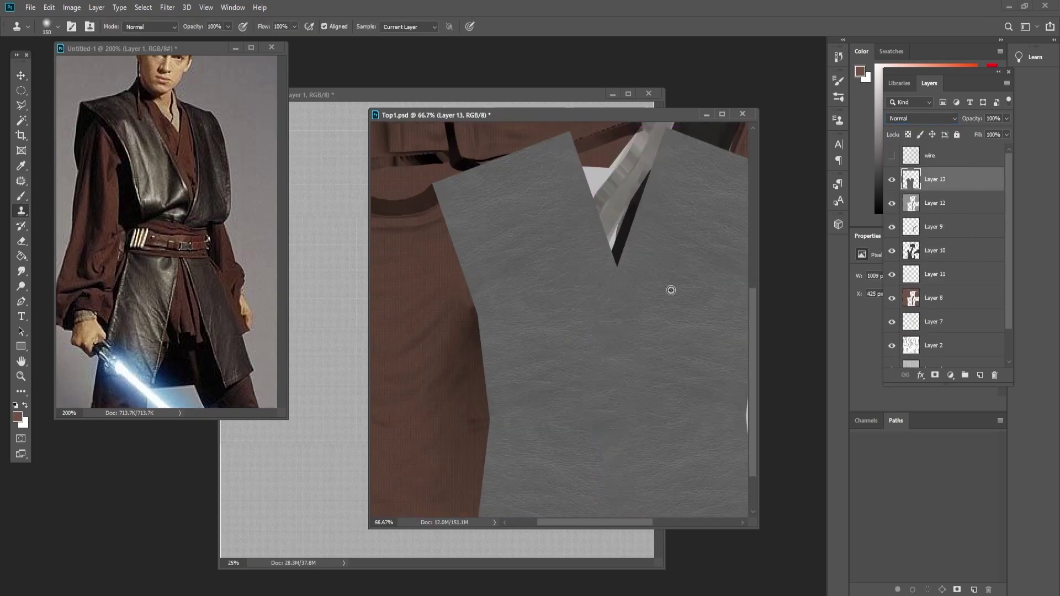
Step: Show the UV wireframe layer over the leather texture and ready the Lasso tool
click(892, 156)
drag(511, 218, 436, 197)
key(l)
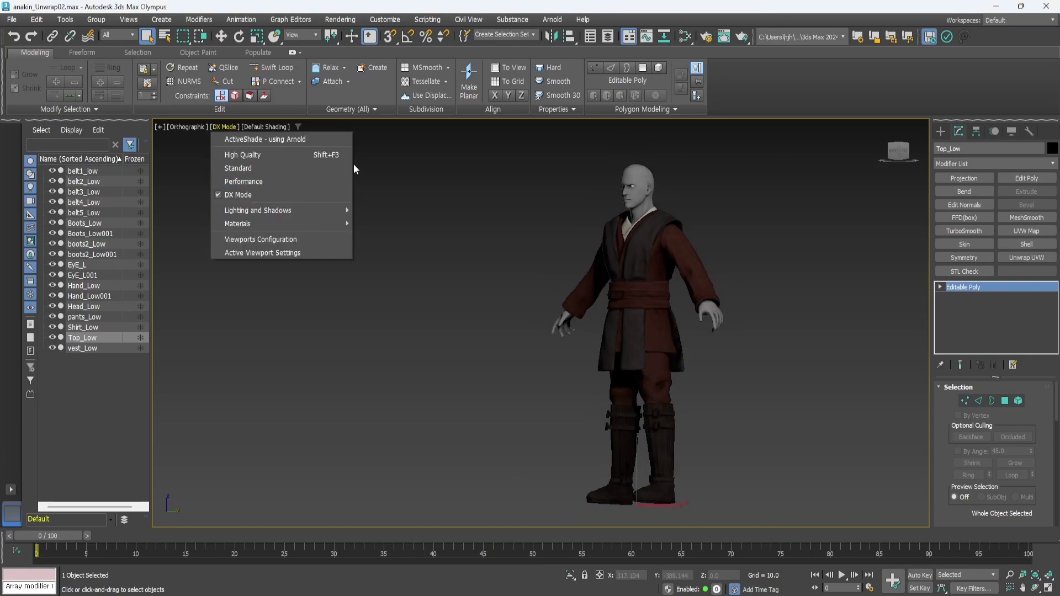
Step: Switch to 3ds Max and examine the textured clothing on the character in the viewport
mouse_move(552, 326)
alt+middle_down()
mouse_move(607, 326)
mouse_move(571, 328)
mouse_move(515, 303)
alt+middle_up()
scroll(571, 328, up, 2)
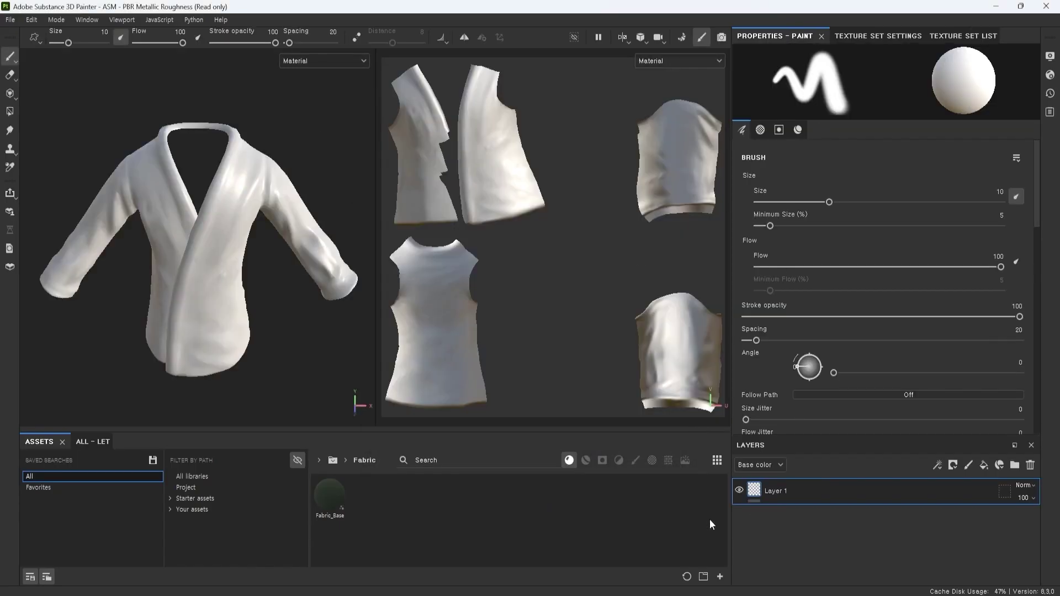
Step: Switch to Substance 3D Painter and import Top1_normal1.png as a texture resource
scroll(866, 305, down, 10)
scroll(874, 358, up, 10)
key(super+e)
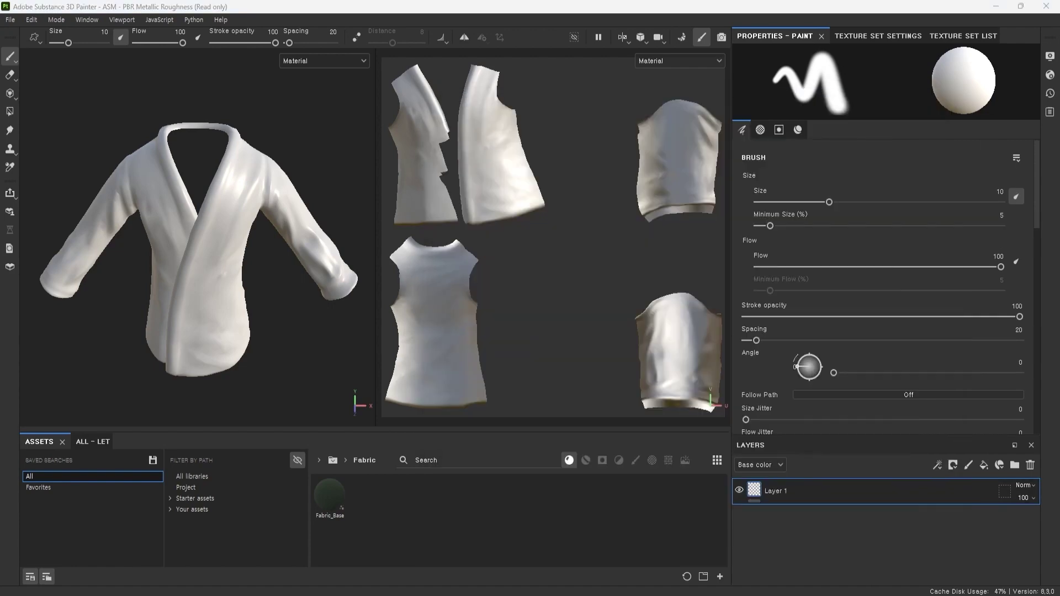
click(687, 190)
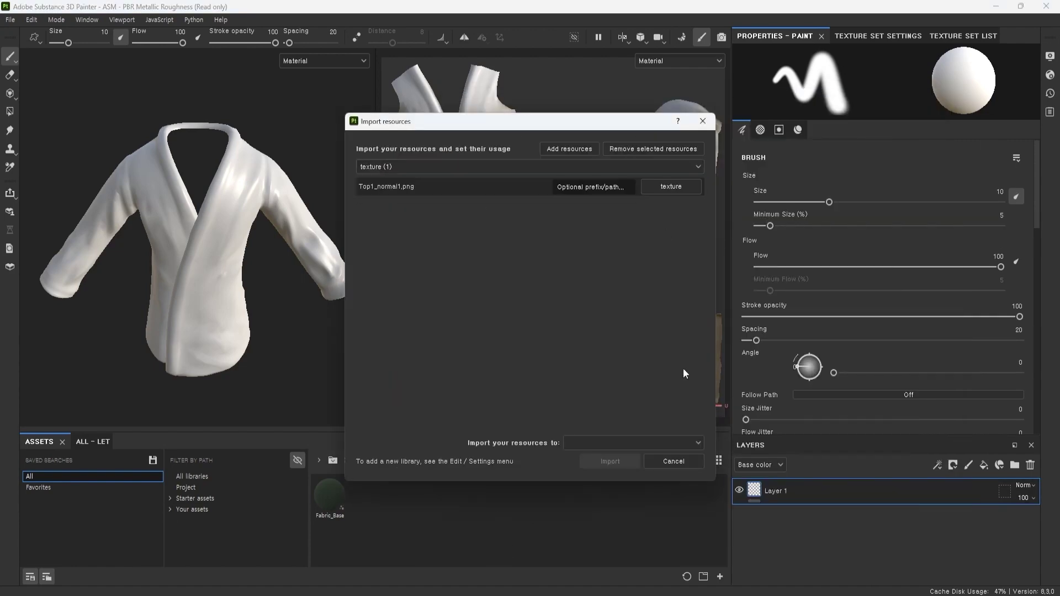
click(610, 461)
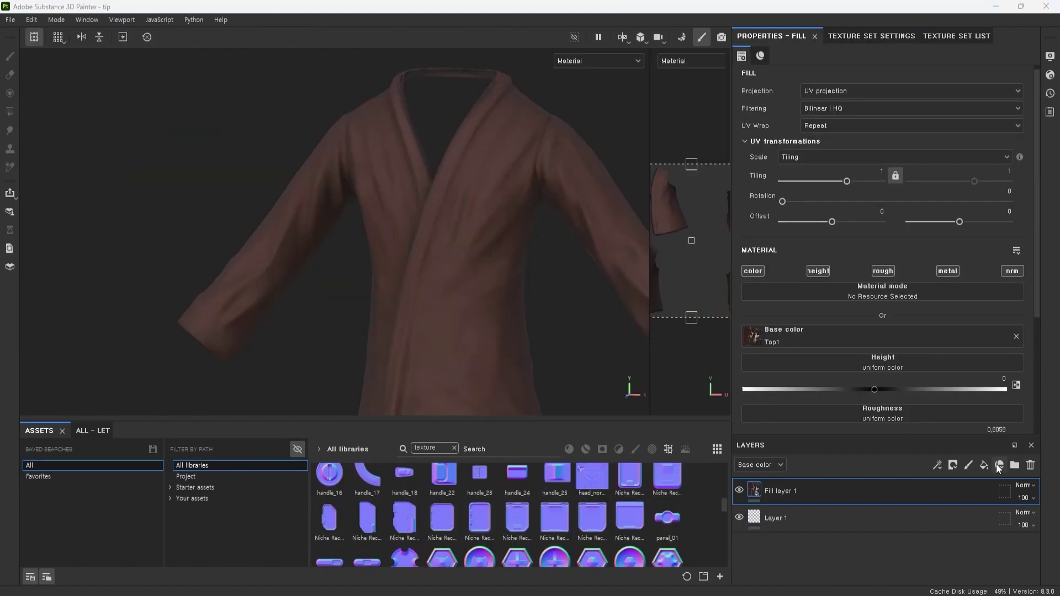
Step: Add the Fabric Burlap smart material beneath the robe's Top1 fill layer
click(882, 291)
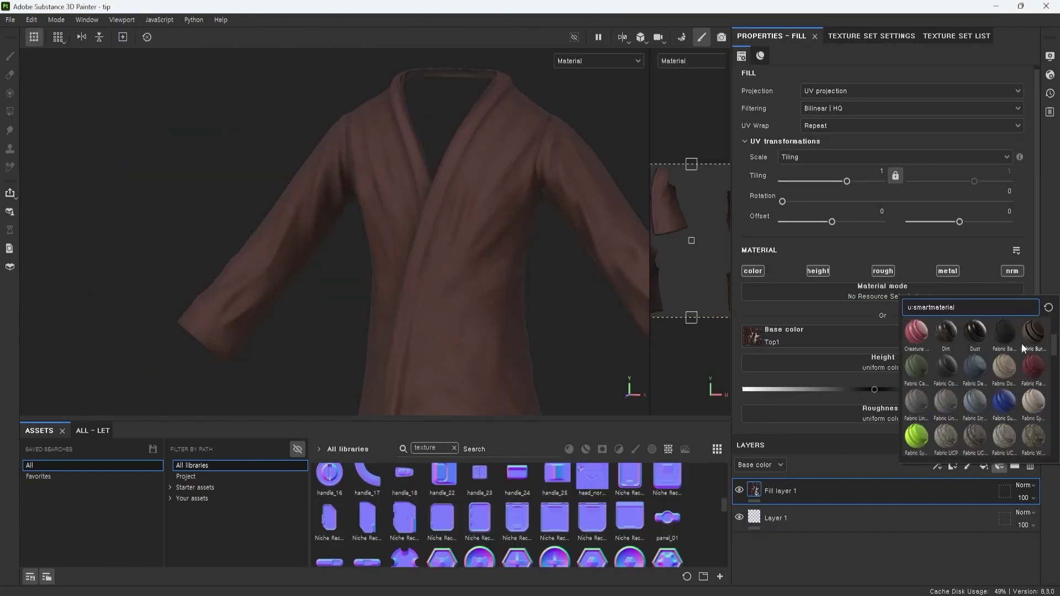
click(1032, 332)
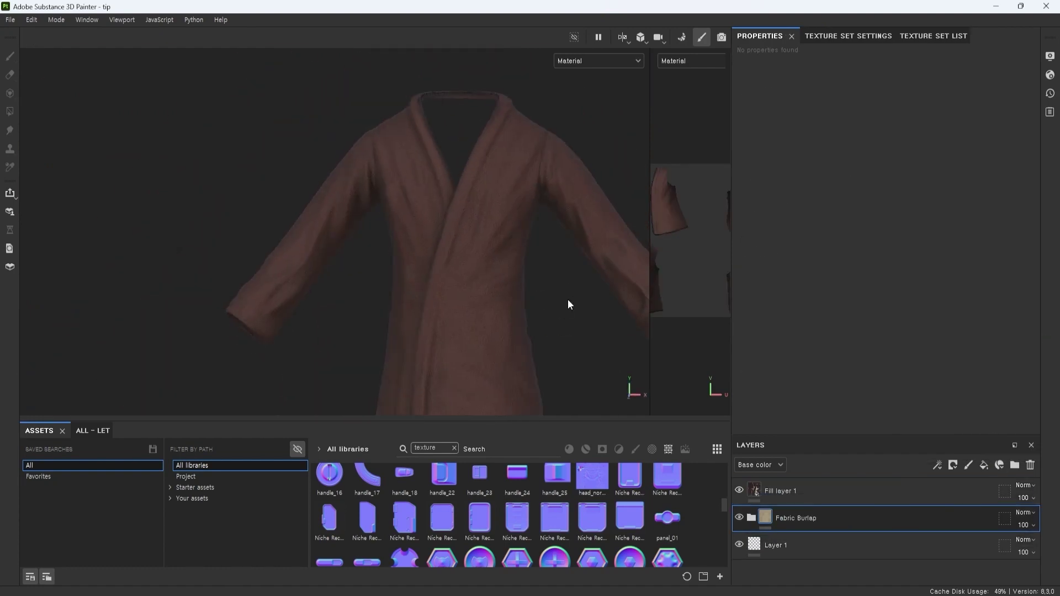
Step: Add a fill layer above Fill layer 1 and give it a bitmap mask using Grunge Concrete Dusty
right_click(988, 490)
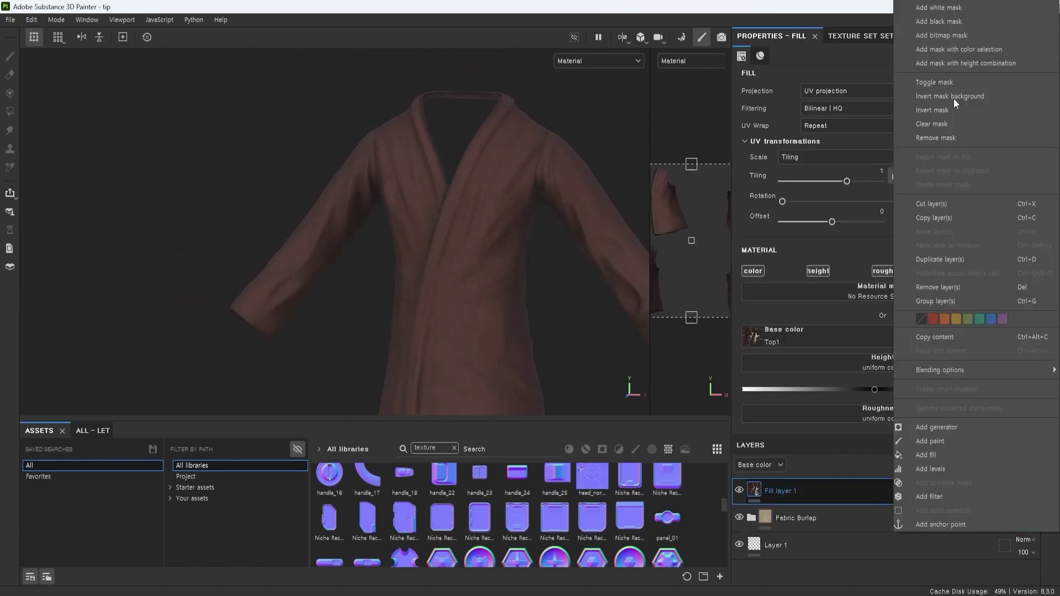
click(983, 465)
right_click(988, 483)
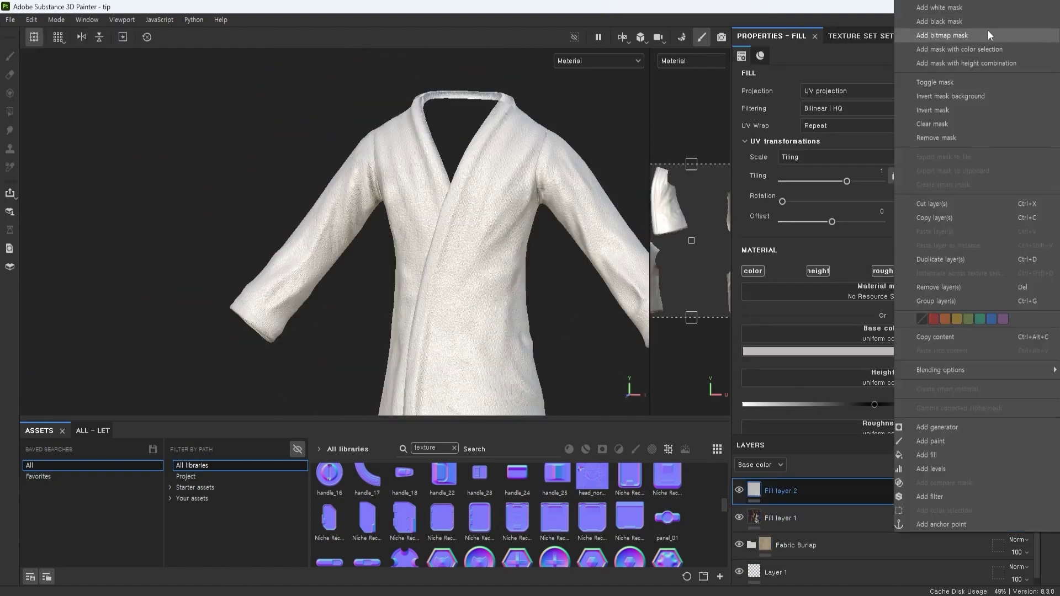
click(961, 35)
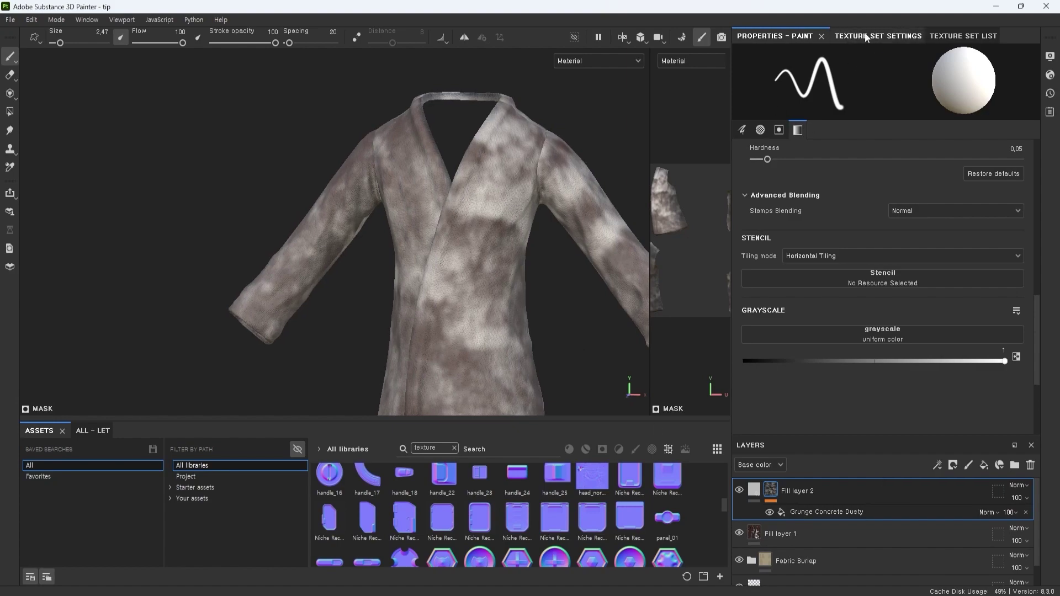
Step: Raise the tiling of the Grunge Concrete Dusty mask on Fill layer 2
click(760, 130)
click(854, 36)
click(826, 513)
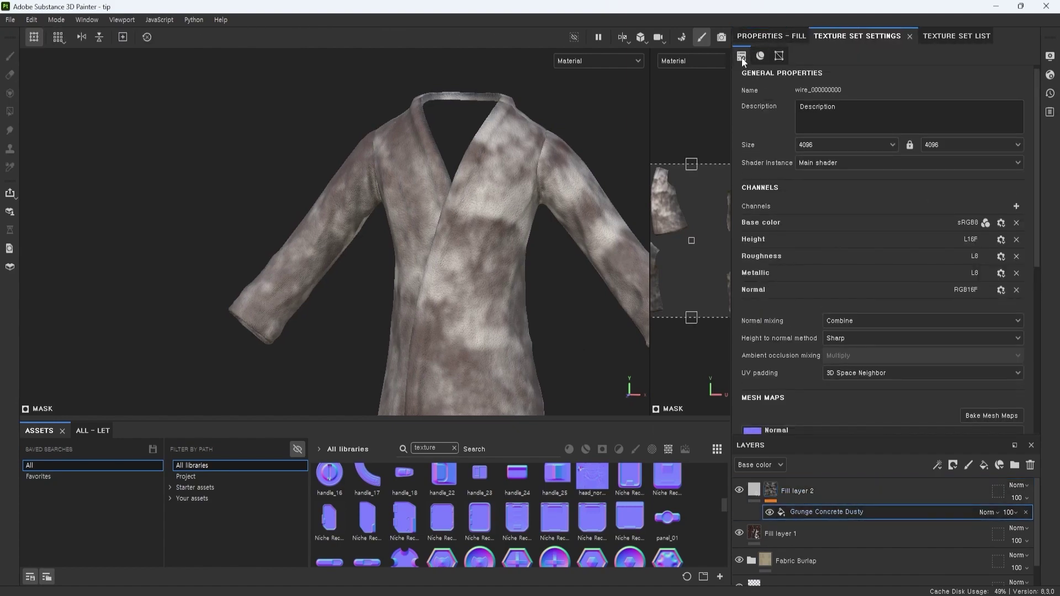
click(768, 36)
drag(845, 181, 860, 185)
Step: Give Fill layer 2 a muted red base colour and set its blend mode to Overlay
click(754, 490)
click(876, 351)
drag(871, 292, 839, 331)
click(930, 229)
click(1018, 485)
click(1016, 301)
Step: Refine the base colour of Fill layer 2 to a lighter muted pink
scroll(530, 224, up, 4)
click(859, 352)
drag(871, 294, 868, 304)
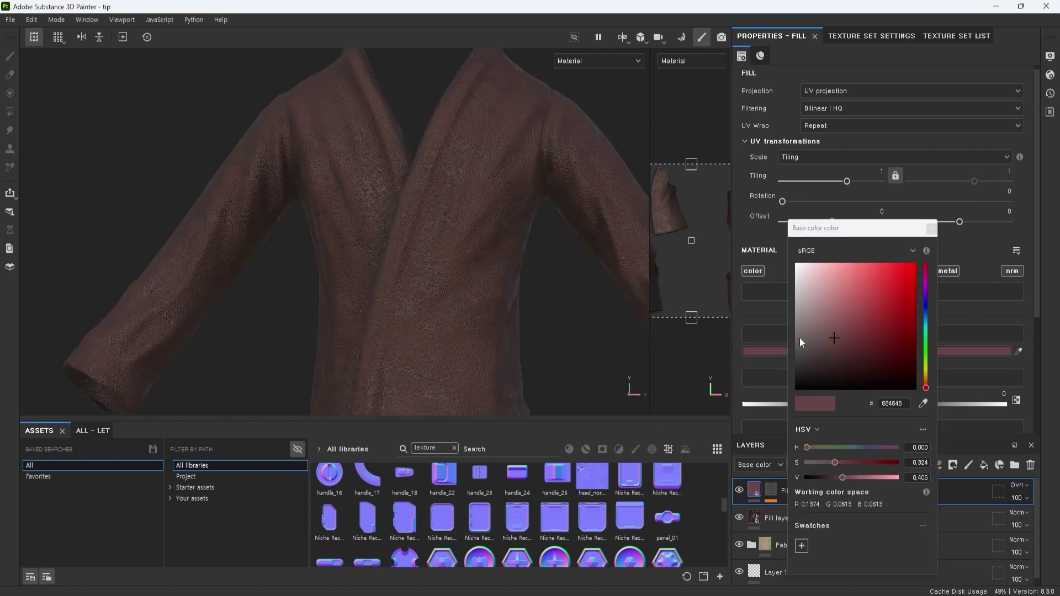
mouse_move(599, 345)
alt+mouse_down()
mouse_move(545, 355)
mouse_move(596, 345)
alt+mouse_up()
click(823, 312)
click(931, 229)
Step: Adjust the tiling of Fill layer 2's Grunge Concrete Dusty mask for a different patch size
scroll(530, 249, down, 2)
drag(846, 182, 845, 182)
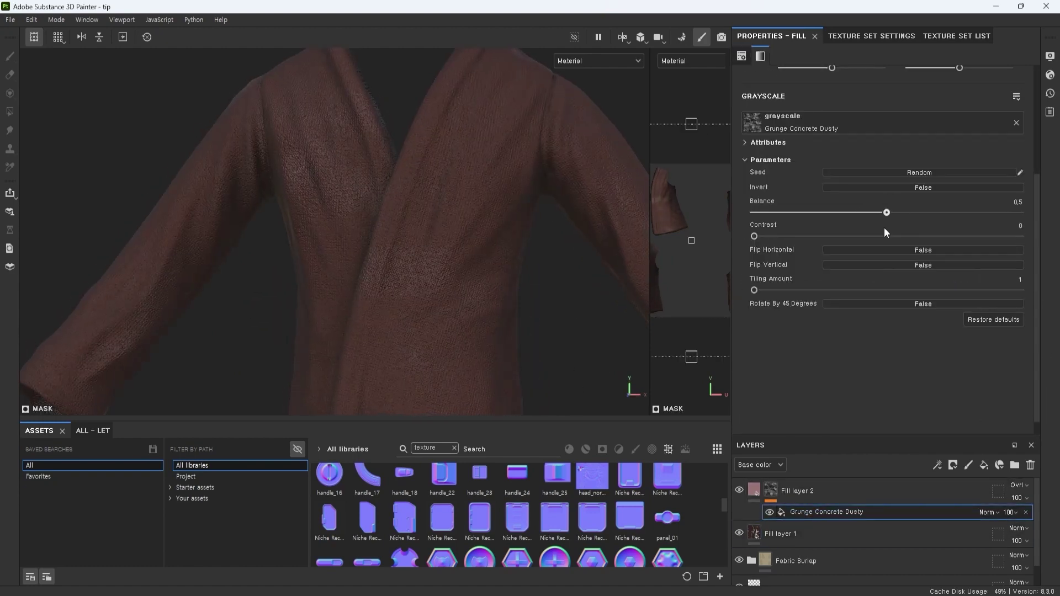
scroll(866, 210, up, 3)
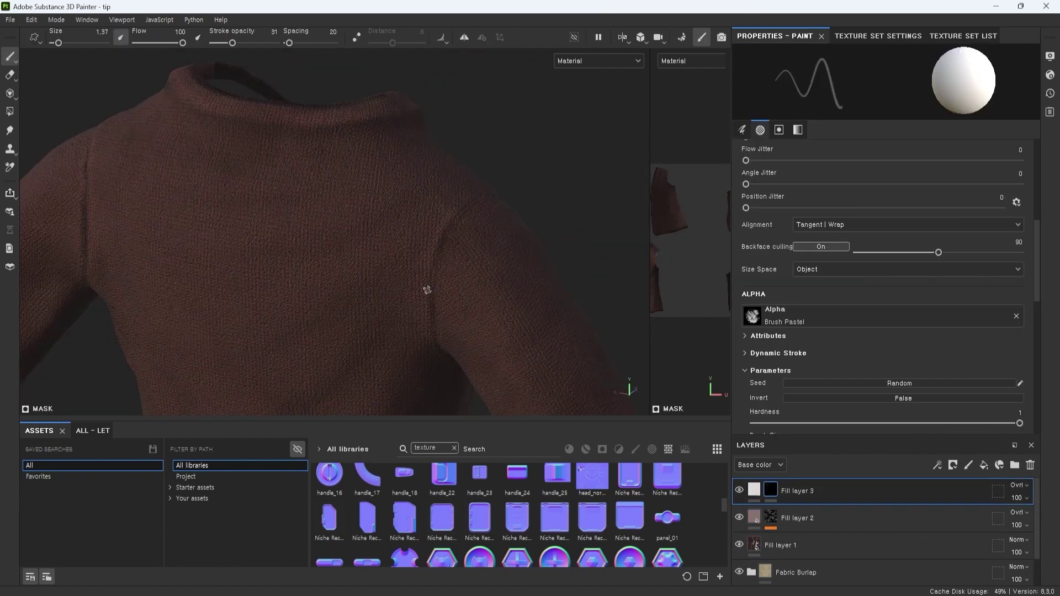
Step: Paint subtle wear along the robe's shoulder seams on Fill layer 3's mask with the Brush Pastel alpha
mouse_move(428, 290)
alt+mouse_down()
mouse_move(280, 234)
mouse_move(390, 251)
mouse_move(240, 94)
alt+mouse_up()
alt+drag(398, 219, 443, 133)
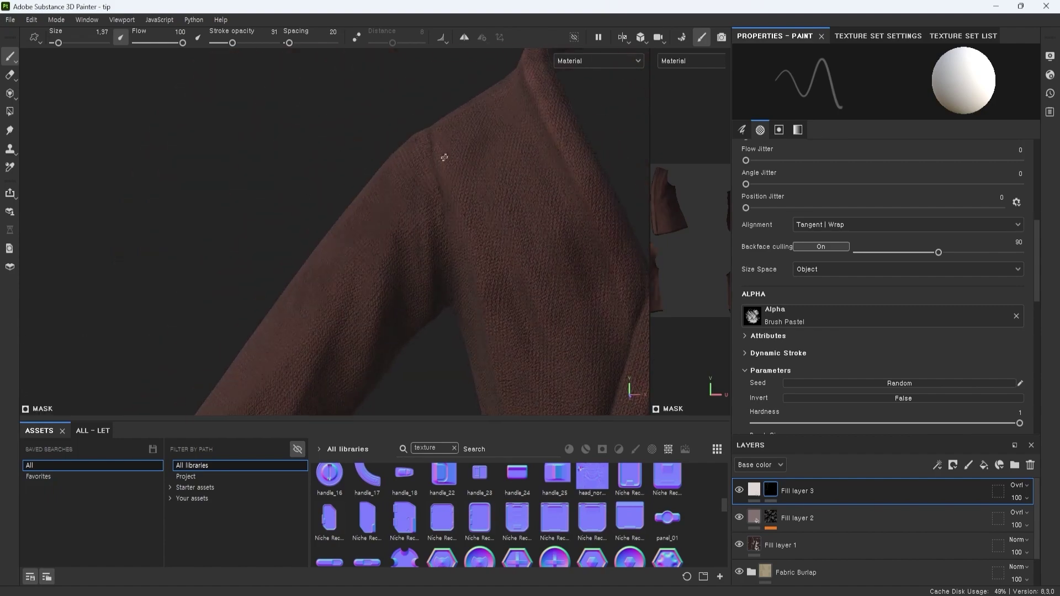
alt+drag(448, 267, 479, 276)
alt+right_drag(480, 276, 353, 331)
alt+middle_drag(321, 375, 442, 271)
alt+right_drag(441, 270, 539, 345)
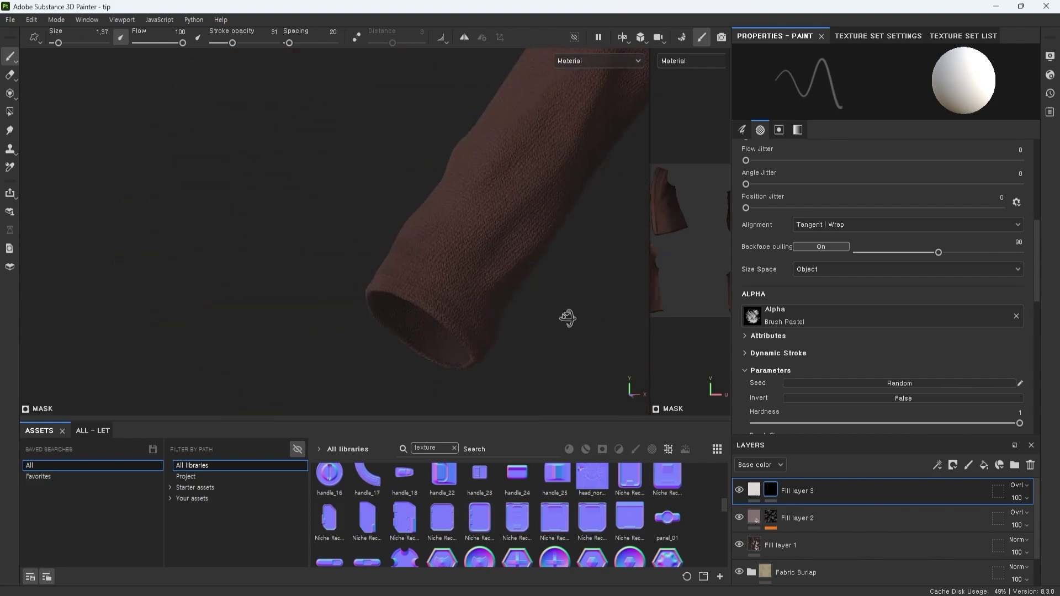
Step: Continue painting Fill layer 3's mask around the sleeve cuffs of the robe
alt+drag(442, 315, 818, 394)
alt+drag(526, 357, 432, 353)
mouse_move(433, 352)
alt+right_down()
mouse_move(352, 323)
mouse_move(453, 348)
alt+right_up()
alt+middle_drag(541, 364, 408, 304)
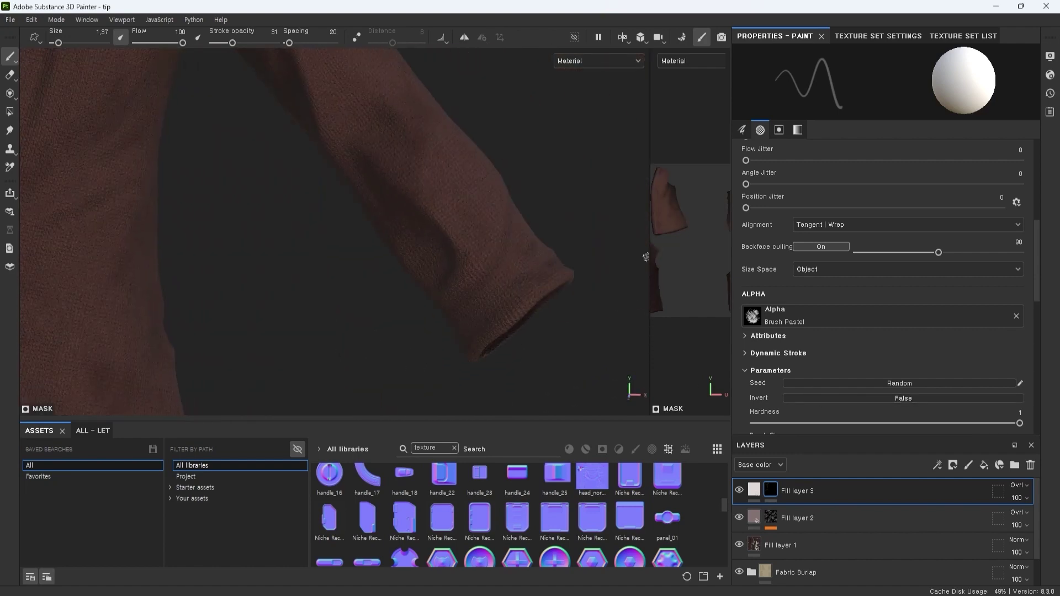
Step: Enlarge the brush to about 5.63 and paint the sleeve folds on Fill layer 3's mask
ctrl+right_drag(523, 350, 537, 350)
alt+drag(523, 350, 441, 365)
alt+middle_drag(386, 143, 427, 258)
alt+drag(433, 247, 491, 209)
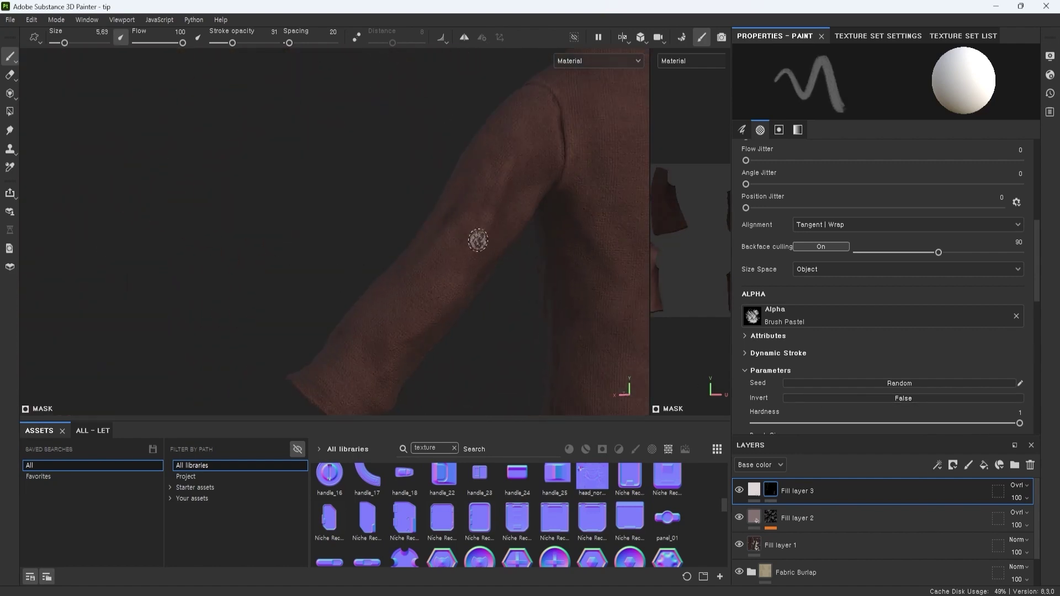
key(1)
mouse_move(502, 155)
alt+mouse_down()
mouse_move(572, 333)
mouse_move(465, 281)
alt+mouse_up()
alt+drag(454, 133, 539, 322)
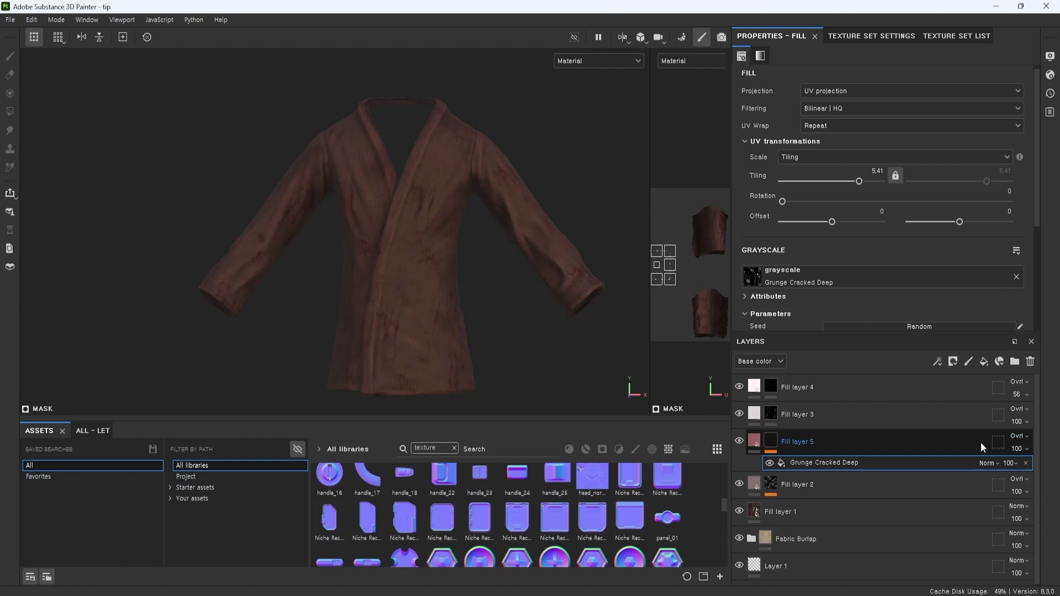
Step: Make Fill layer 5 light grey with roughness 1 and lower Fill layer 2's opacity to 23
click(980, 442)
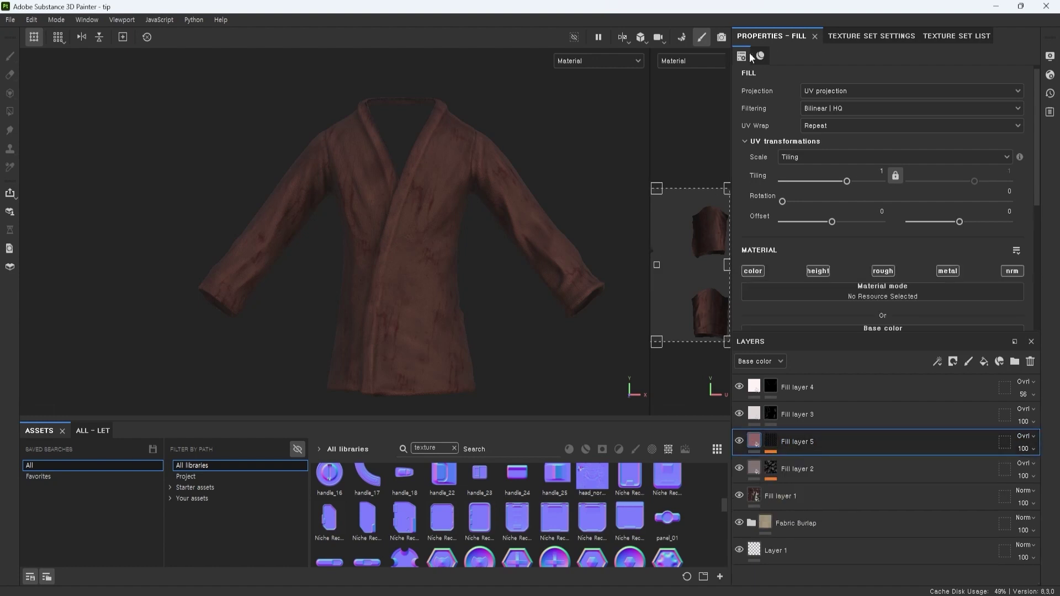
click(878, 180)
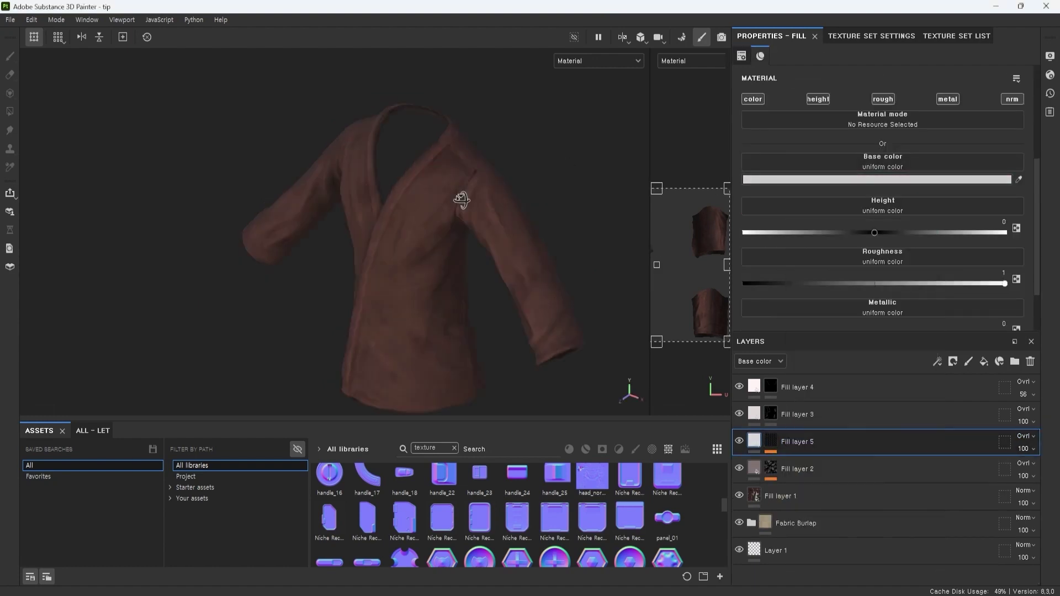
click(773, 474)
drag(1019, 502, 1020, 501)
alt+drag(533, 276, 479, 280)
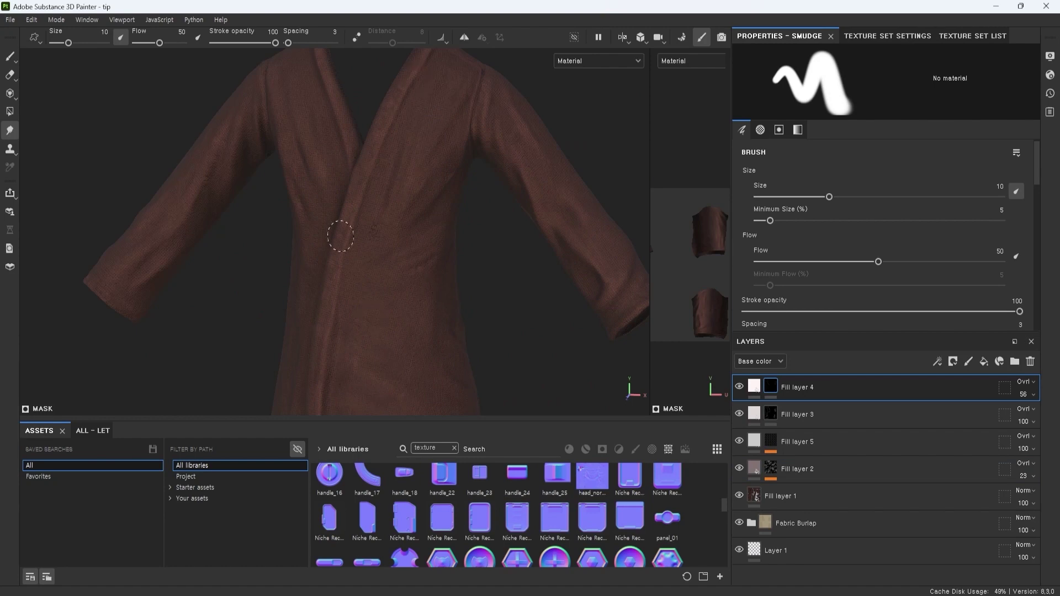
scroll(533, 366, down, 3)
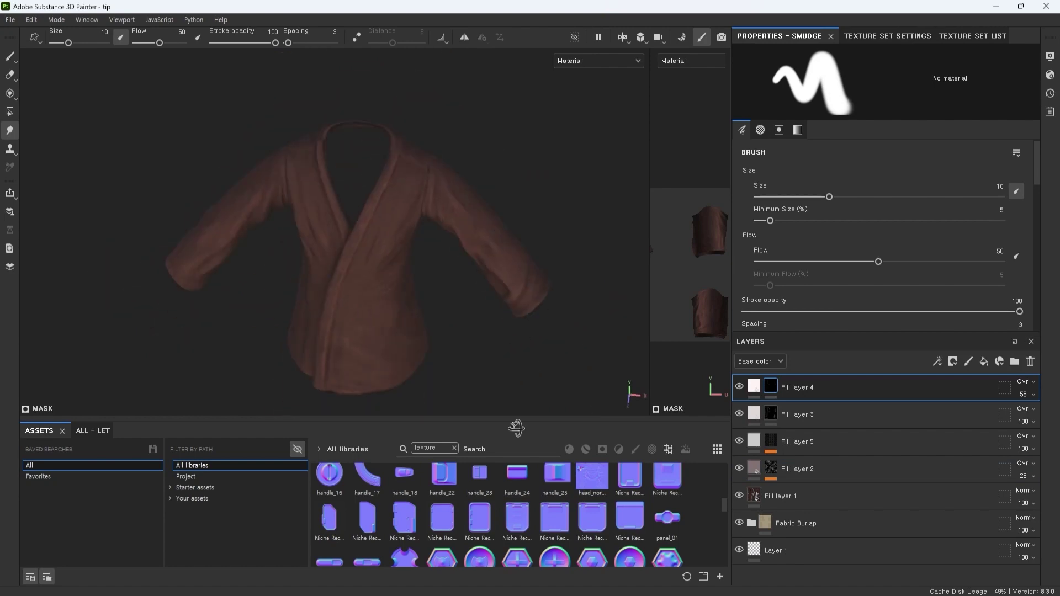
alt+drag(532, 367, 513, 331)
scroll(486, 280, up, 3)
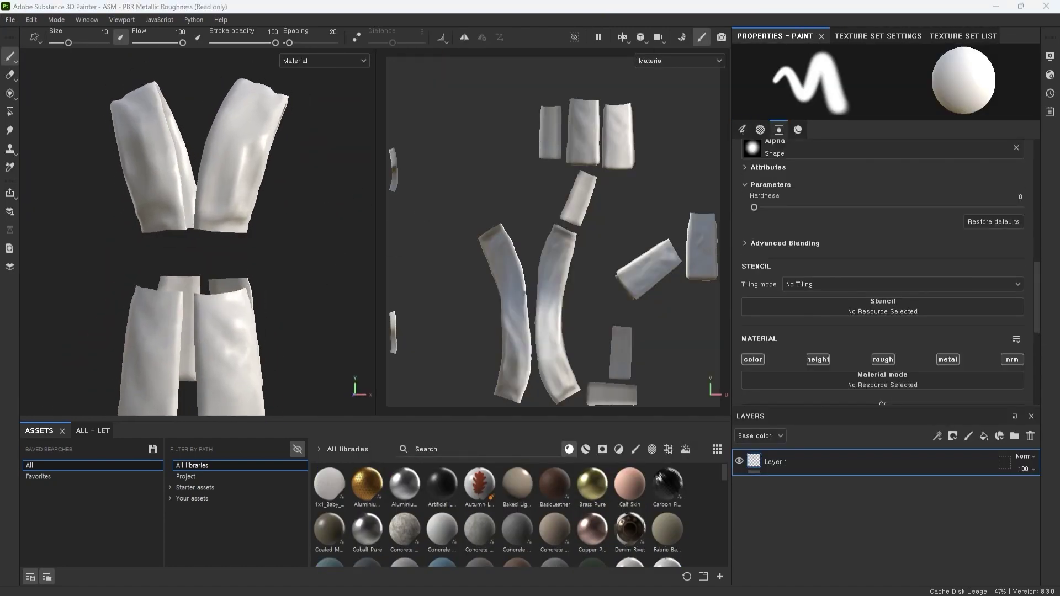
Step: Browse the asset library for the vest project and open the textures folder under Your assets
scroll(405, 497, down, 10)
click(652, 449)
scroll(590, 513, down, 10)
click(669, 449)
scroll(591, 513, down, 10)
click(170, 499)
click(192, 510)
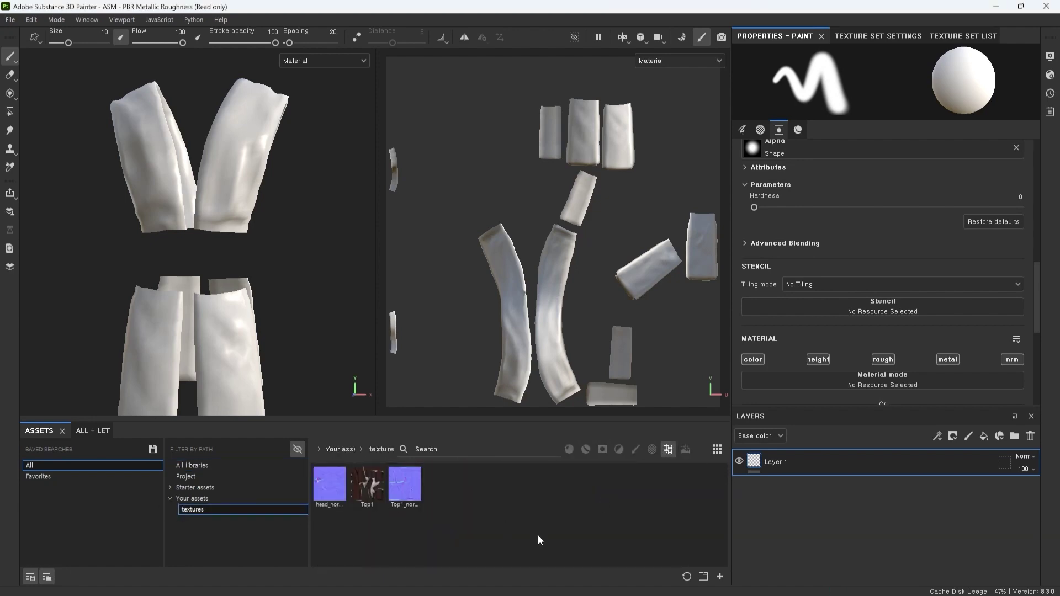
scroll(854, 381, down, 3)
Step: Assign the imported Top1 normal map as the vest's normal mesh map
click(878, 36)
scroll(927, 293, down, 5)
scroll(927, 293, up, 2)
drag(405, 485, 883, 265)
mouse_move(332, 290)
alt+middle_down()
mouse_move(296, 261)
mouse_move(333, 265)
alt+middle_up()
mouse_move(333, 265)
alt+mouse_down()
mouse_move(343, 279)
mouse_move(327, 297)
alt+mouse_up()
Step: Try using the Top1 texture as the paint brush's base colour, then remove it
click(775, 36)
mouse_move(367, 485)
mouse_down()
mouse_move(850, 243)
mouse_move(872, 181)
mouse_up()
alt+middle_drag(332, 264, 298, 265)
alt+drag(298, 265, 249, 268)
click(1015, 188)
click(759, 132)
scroll(944, 376, down, 4)
click(878, 36)
Step: Add a fill layer with Top1 as its base colour and raise its roughness to 0.8951
click(984, 436)
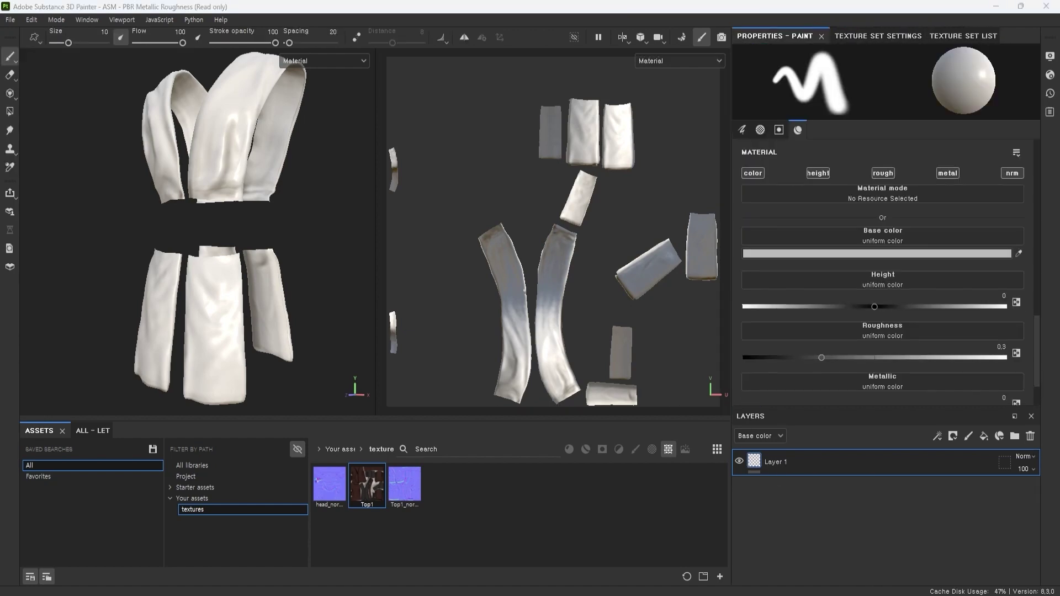
drag(367, 485, 872, 232)
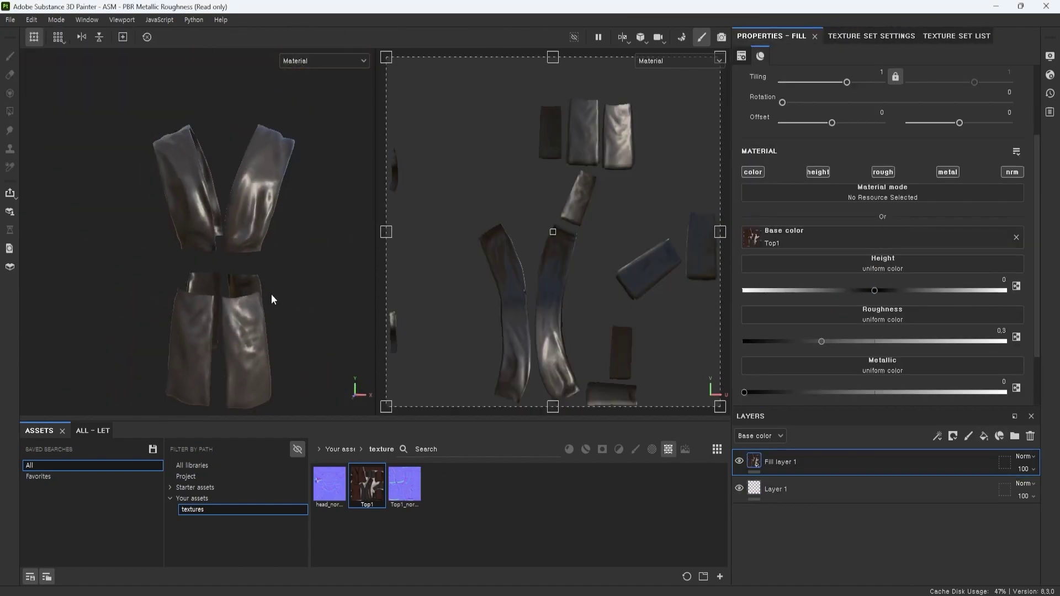
drag(821, 341, 963, 341)
Step: Try the Leather Weathered smart material beneath the Top1 fill layer and inspect its Leather Damages layer
click(999, 436)
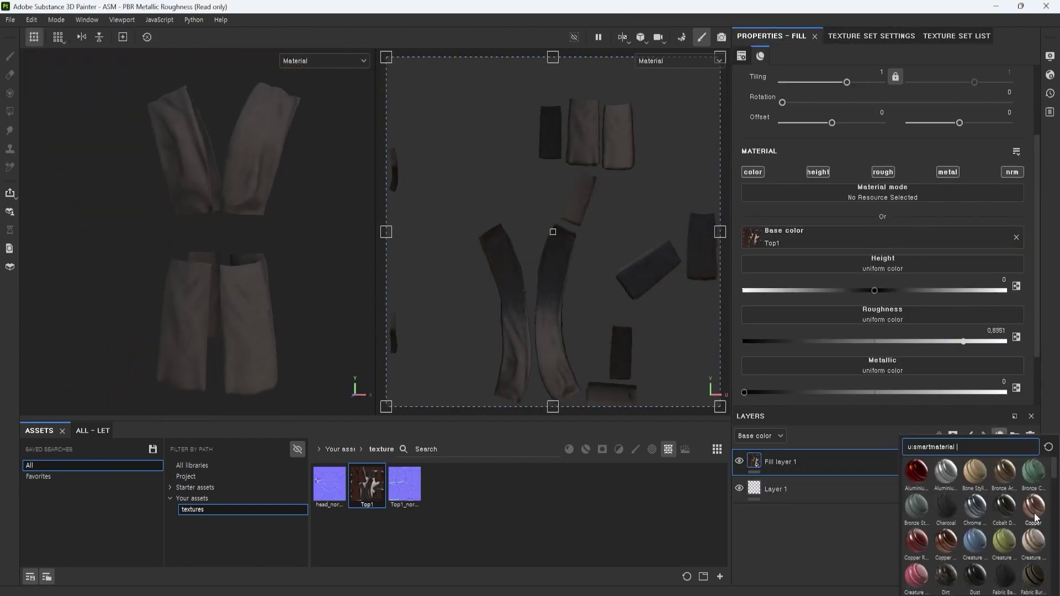
click(1034, 553)
scroll(220, 232, up, 5)
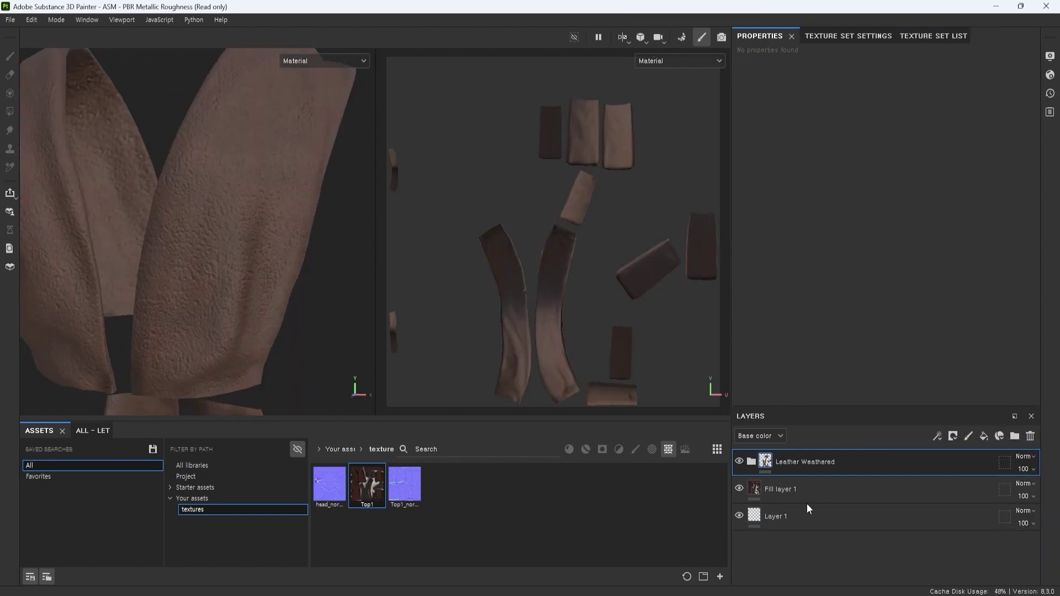
click(752, 489)
click(817, 538)
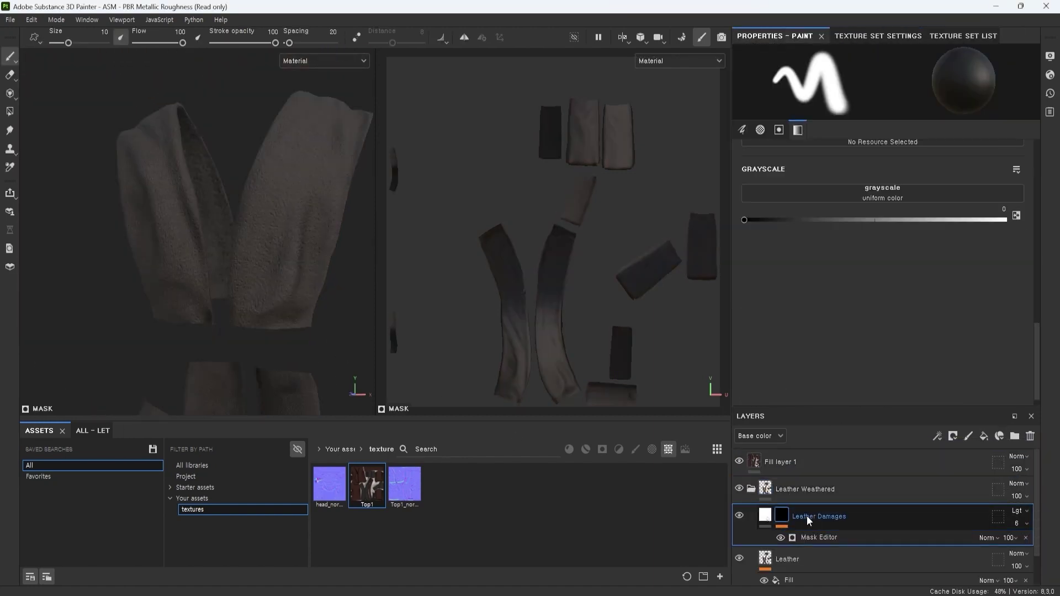
scroll(369, 250, up, 2)
scroll(883, 287, down, 10)
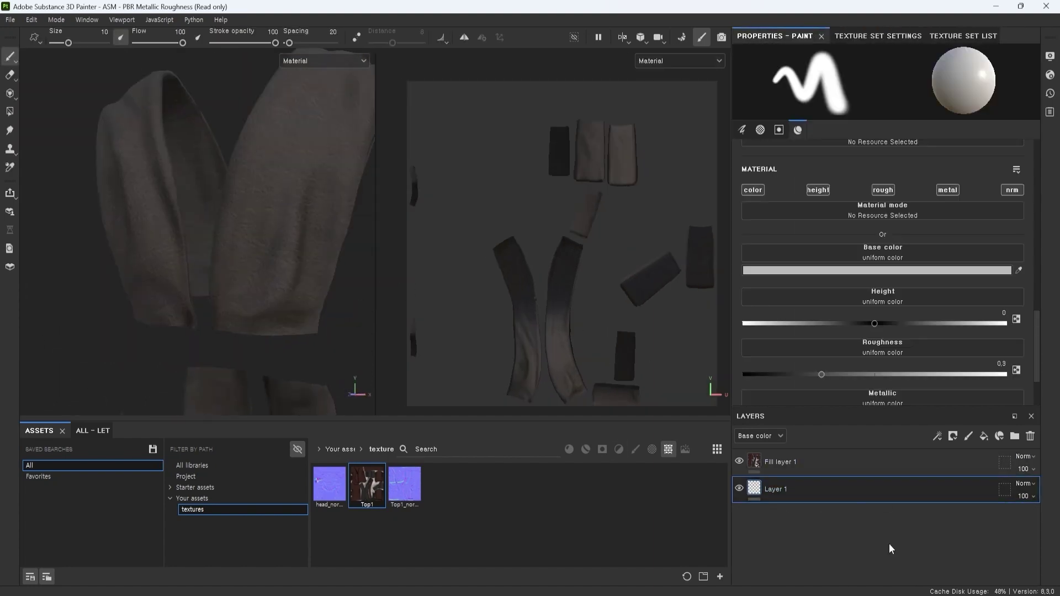
Step: Try a dark leather smart material beneath the Top1 fill layer and adjust a setting of its sublayers
click(999, 436)
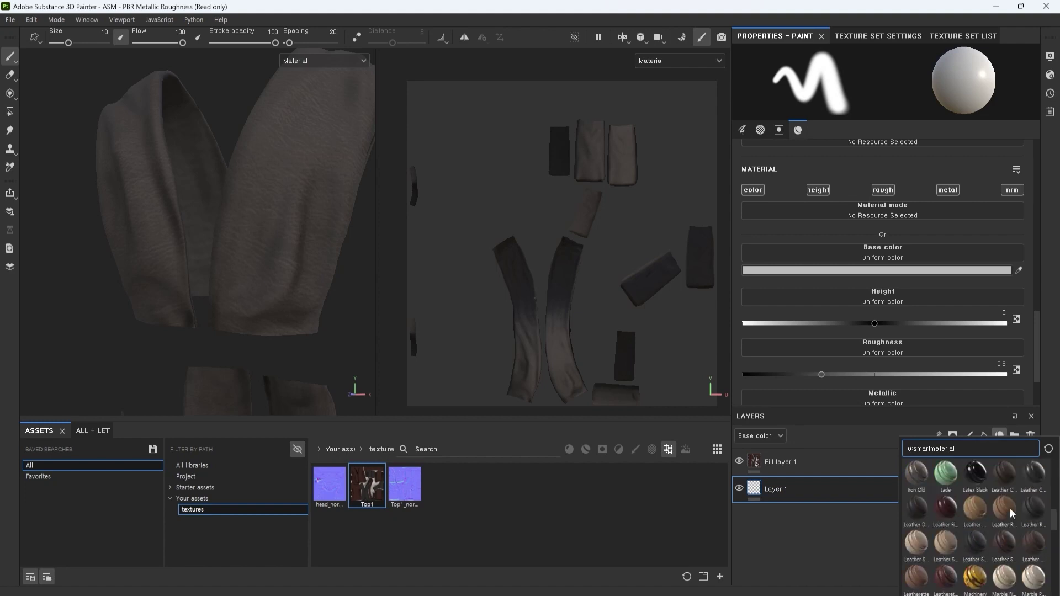
click(1028, 508)
click(840, 551)
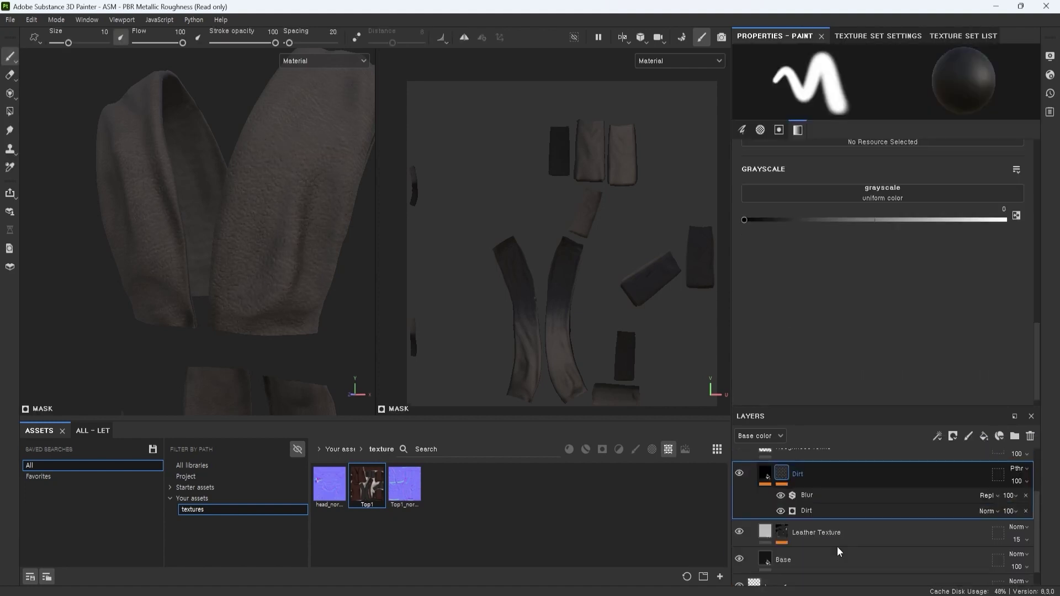
scroll(794, 254, down, 3)
drag(839, 236, 826, 234)
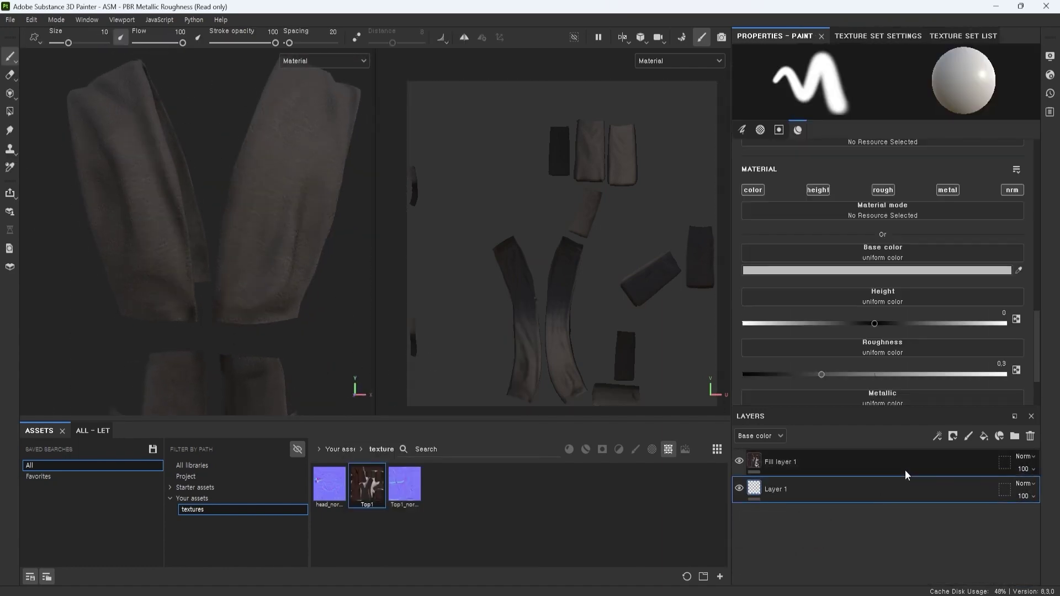
Step: Add the Leather Weathered smart material beneath the Top1 fill layer and enlarge the 3D view
click(999, 435)
scroll(1045, 526, down, 3)
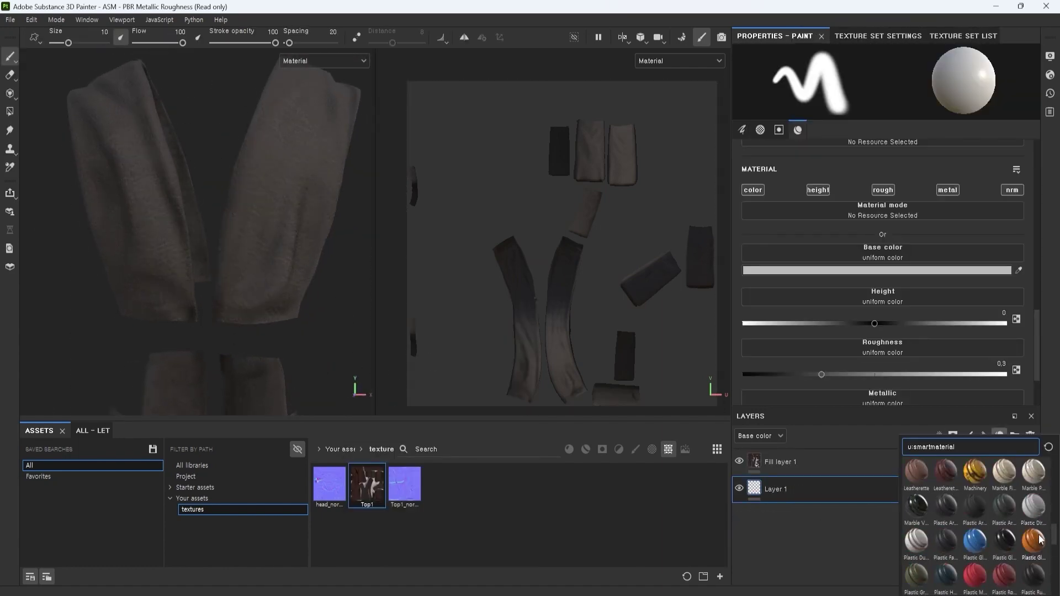
click(1034, 544)
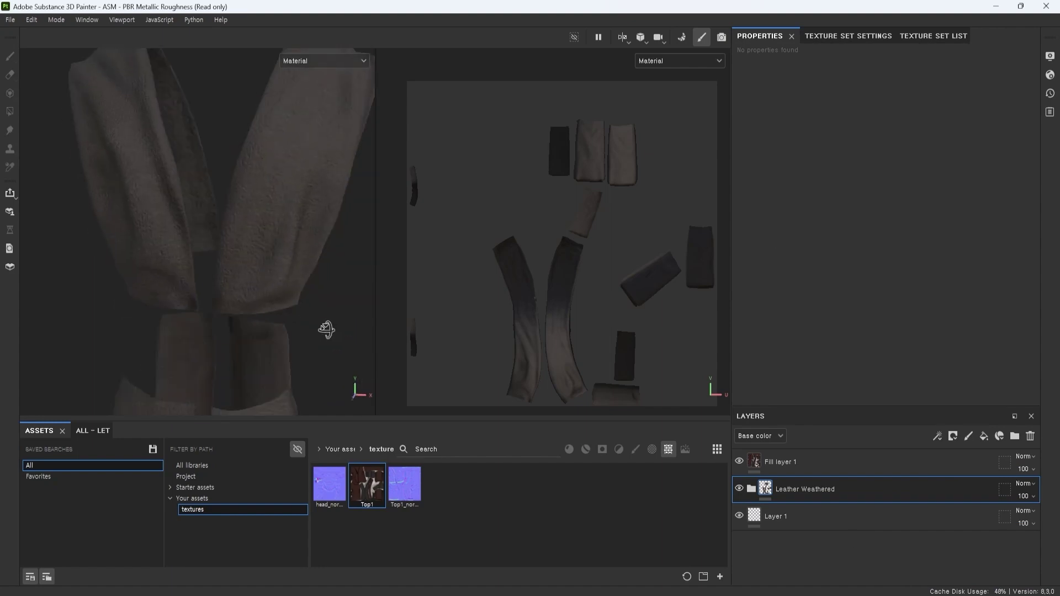
click(780, 461)
drag(376, 245, 704, 245)
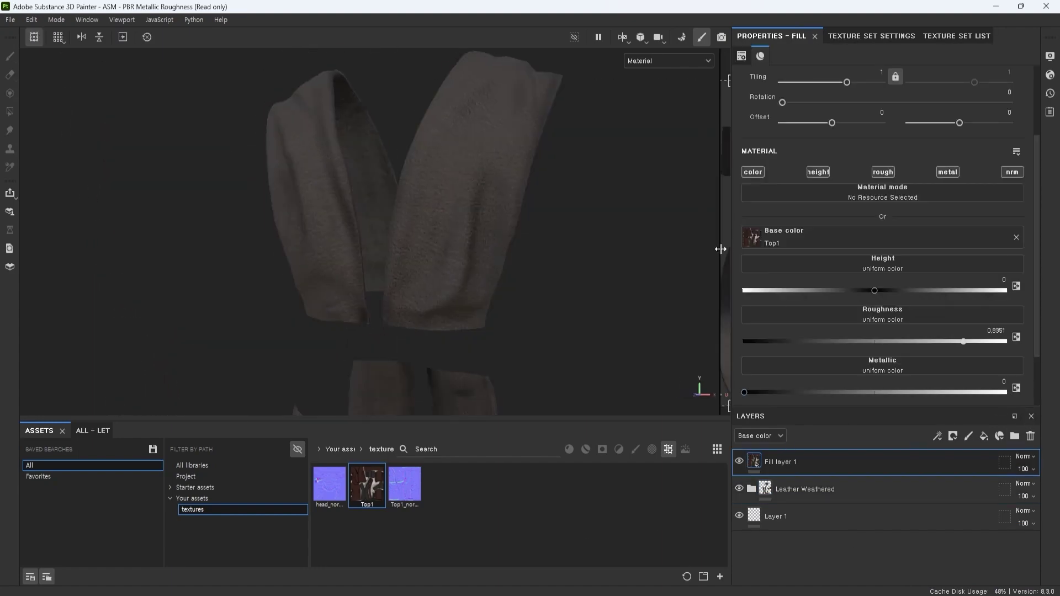
Step: Add a fill layer masked with Grunge Splashes Dusty, set its tiling to 13.13 and blend it in Overlay mode
click(984, 436)
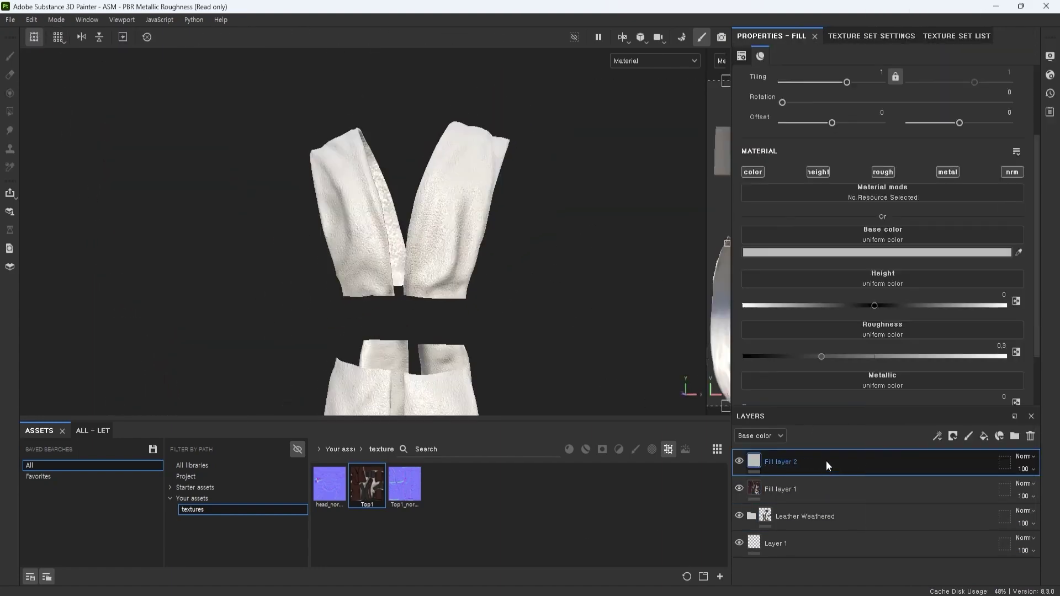
click(938, 235)
text(grunge)
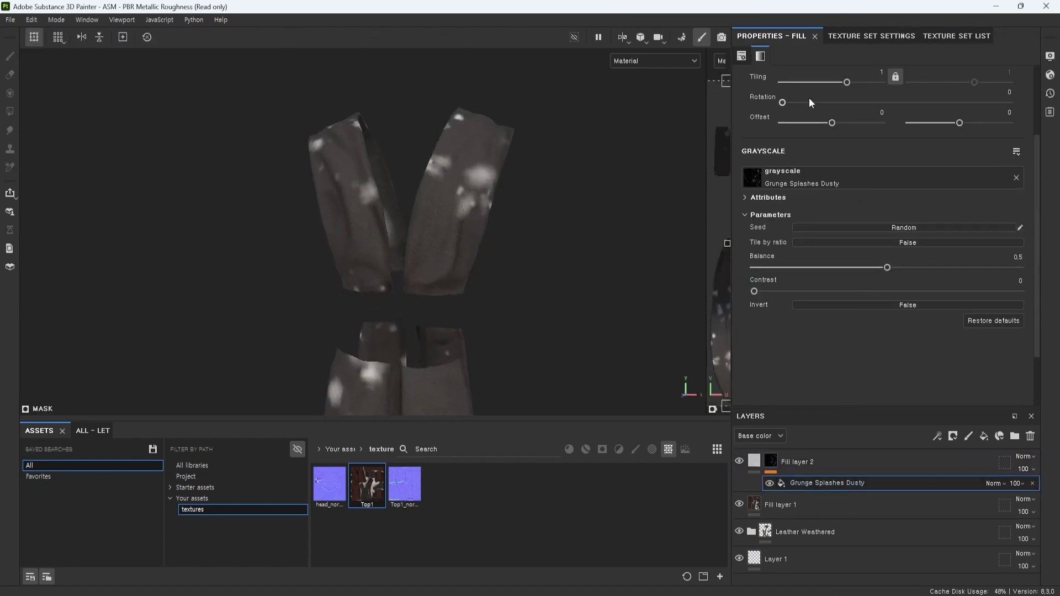
scroll(809, 97, up, 2)
drag(846, 143, 865, 150)
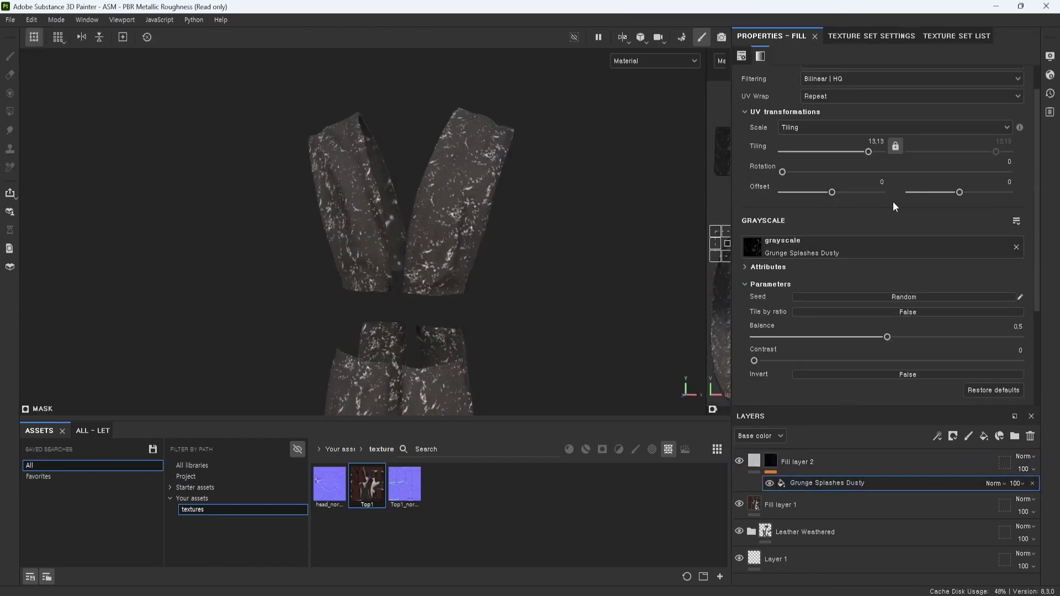
scroll(971, 209, up, 1)
click(1025, 457)
click(1020, 248)
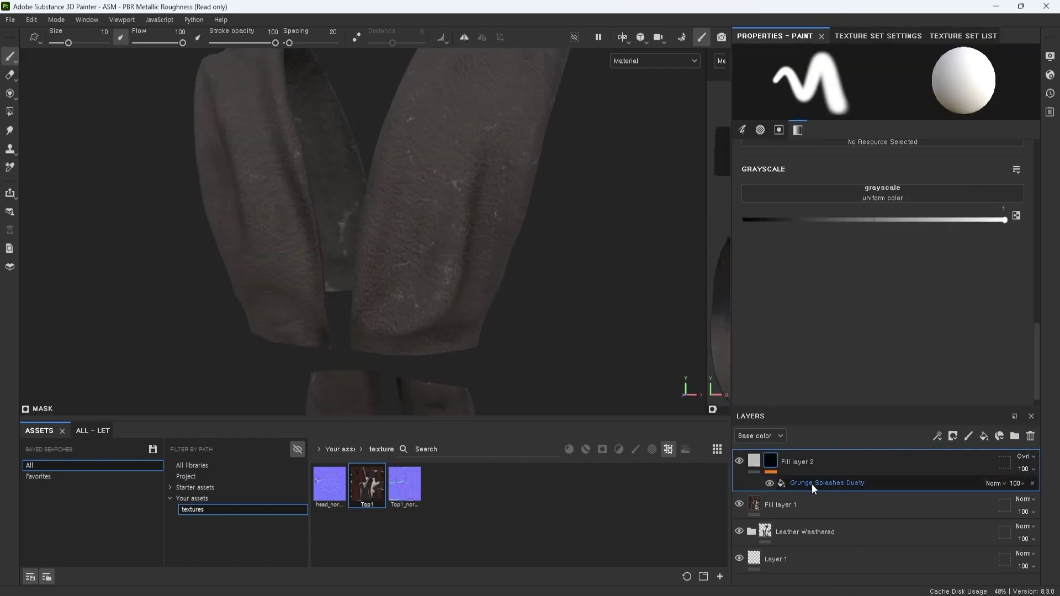
Step: Set Fill layer 2's height to -0.0438 and roughness to 0.785, and make its base colour white
click(785, 459)
alt+drag(552, 249, 610, 308)
scroll(829, 329, down, 3)
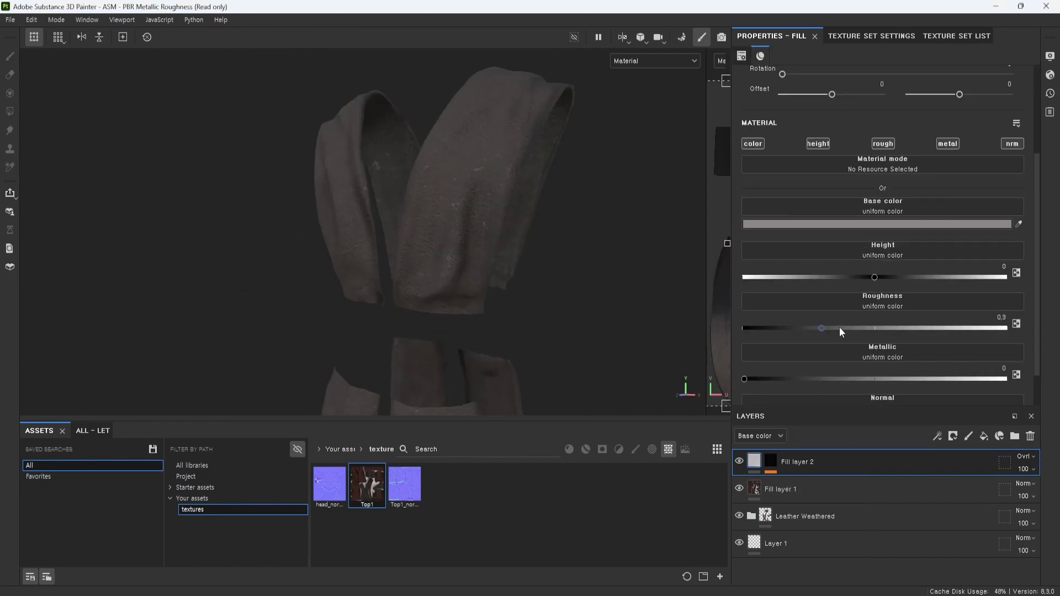
drag(846, 286, 875, 286)
alt+drag(419, 221, 395, 138)
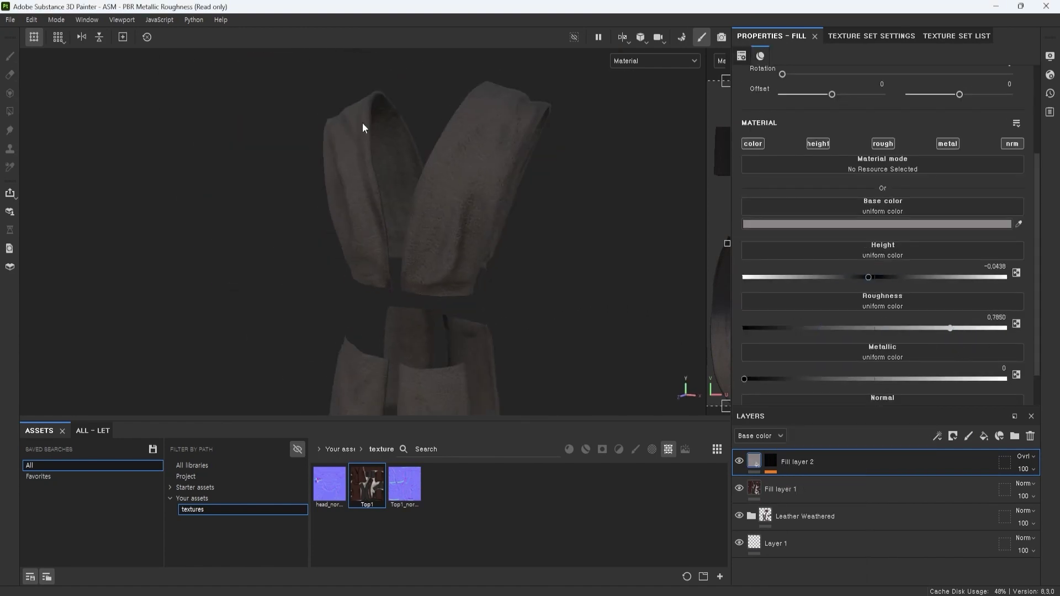
click(754, 460)
click(787, 399)
alt+drag(497, 249, 552, 265)
Step: Add another fill layer with a grunge mask, trying Grunge Brushed before replacing it with a cloudy grunge map
right_click(896, 462)
key(Escape)
click(984, 436)
drag(784, 186, 881, 187)
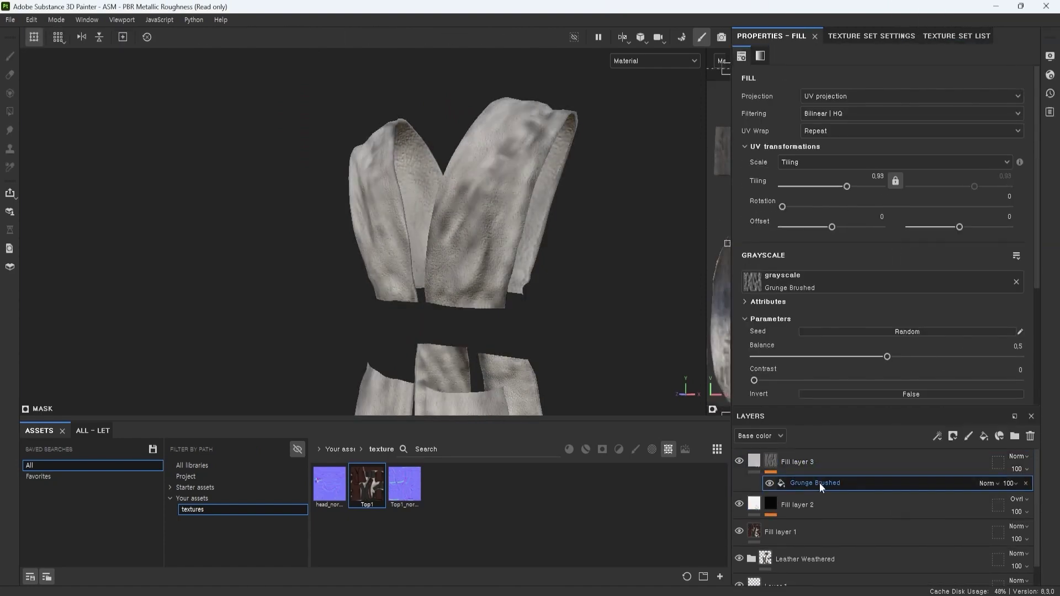
right_click(864, 466)
key(Escape)
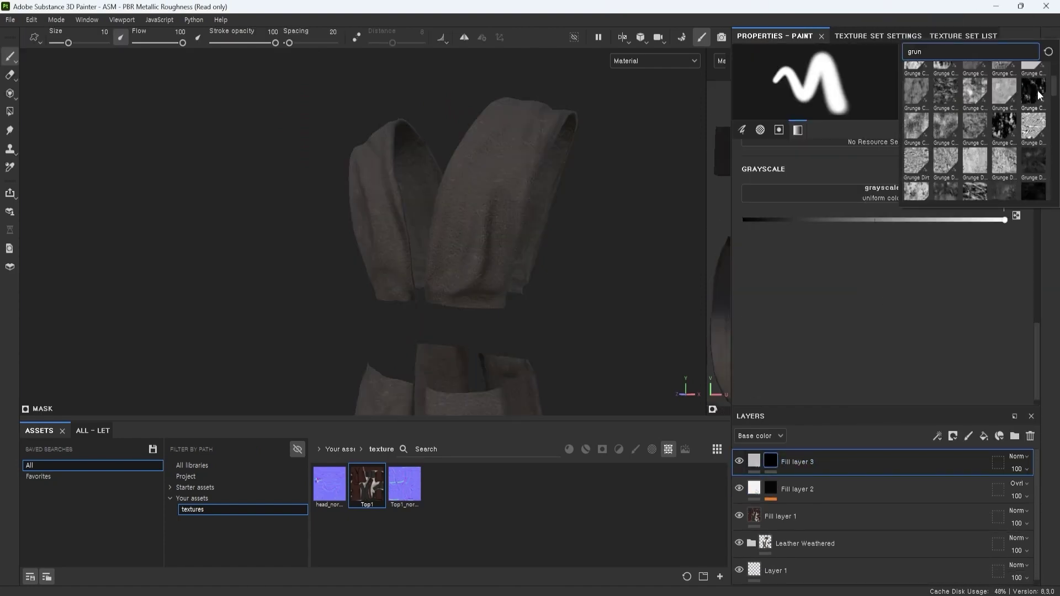
click(773, 459)
click(754, 460)
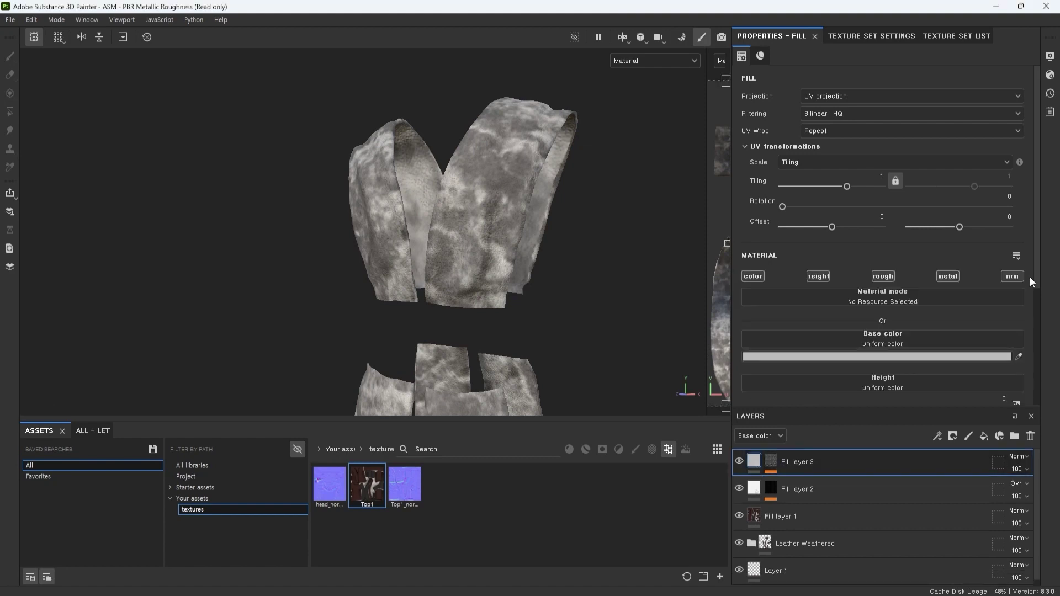
Step: Blend Fill layer 3 in Overlay mode with a pale pink base colour and a roughness of 0.9268
click(1018, 455)
click(877, 180)
alt+drag(580, 326, 627, 287)
scroll(627, 287, down, 3)
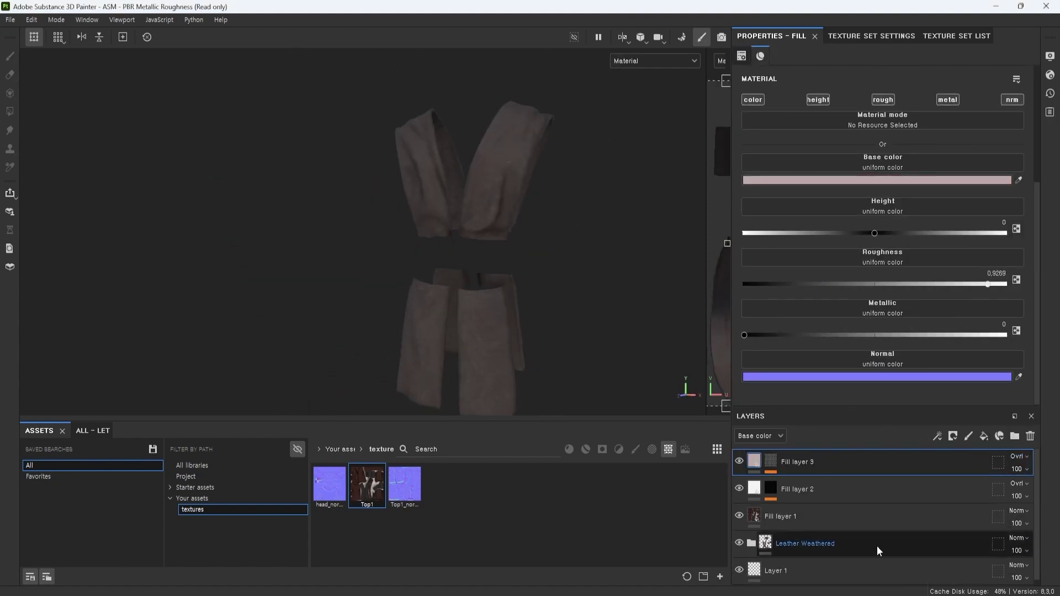
Step: Add a further fill layer in Overlay mode, adjust its material and check the vest from several angles
click(984, 436)
click(1017, 456)
alt+drag(574, 267, 620, 236)
drag(889, 298, 882, 298)
alt+drag(467, 300, 380, 338)
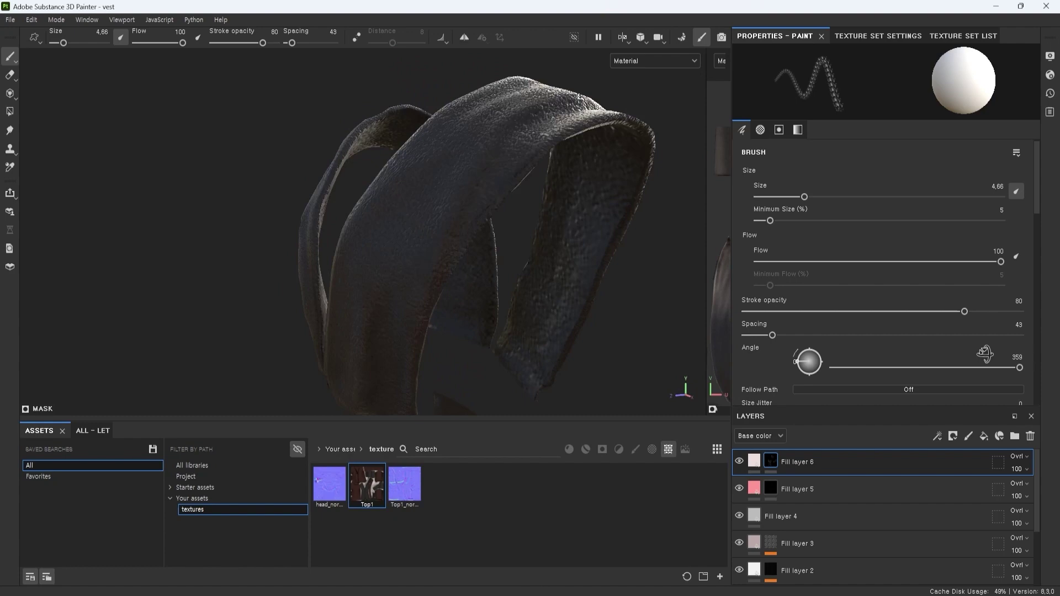
mouse_move(607, 265)
alt+mouse_down()
mouse_move(631, 339)
mouse_move(594, 260)
alt+mouse_up()
right_click(611, 329)
mouse_move(611, 329)
alt+mouse_down()
mouse_move(591, 230)
mouse_move(600, 255)
alt+mouse_up()
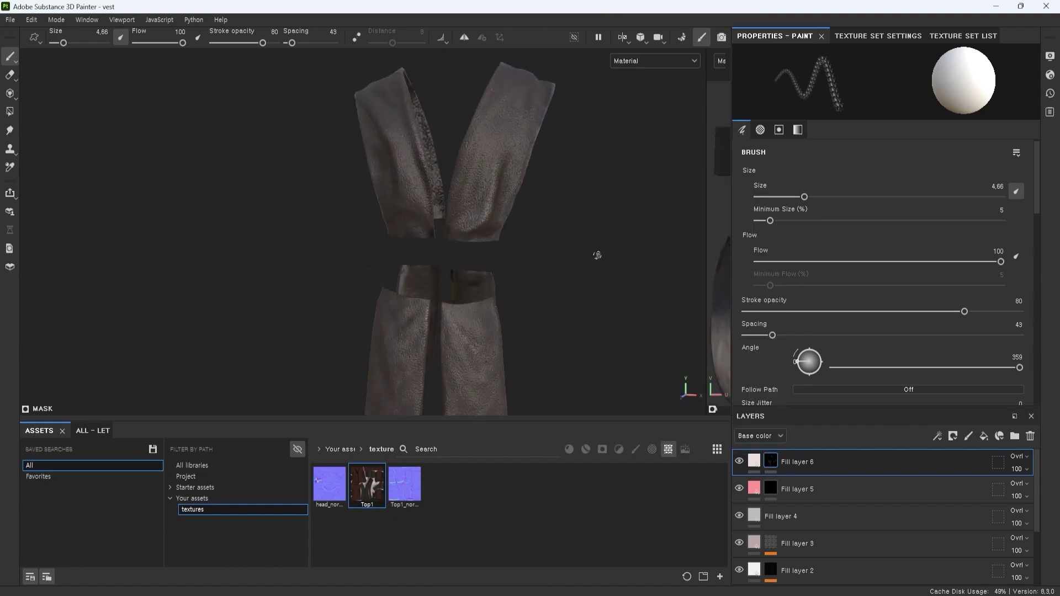
Step: Add a fill layer with Top1 as base colour to the collar and assign Top1_normal1 as the normal mesh map
click(984, 436)
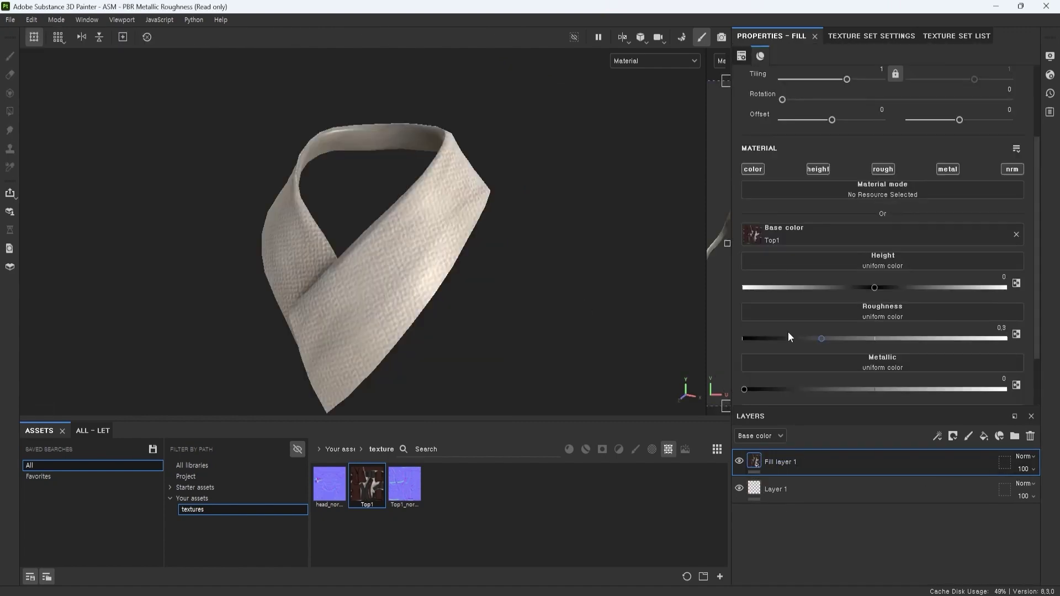
drag(406, 495, 828, 124)
alt+drag(457, 315, 563, 287)
Step: Try the Fabric Synthetic Dots smart material beneath the Top1 fill layer at 30 opacity, then delete it
click(999, 436)
click(1033, 527)
drag(806, 462, 806, 500)
alt+drag(387, 265, 425, 262)
click(1027, 495)
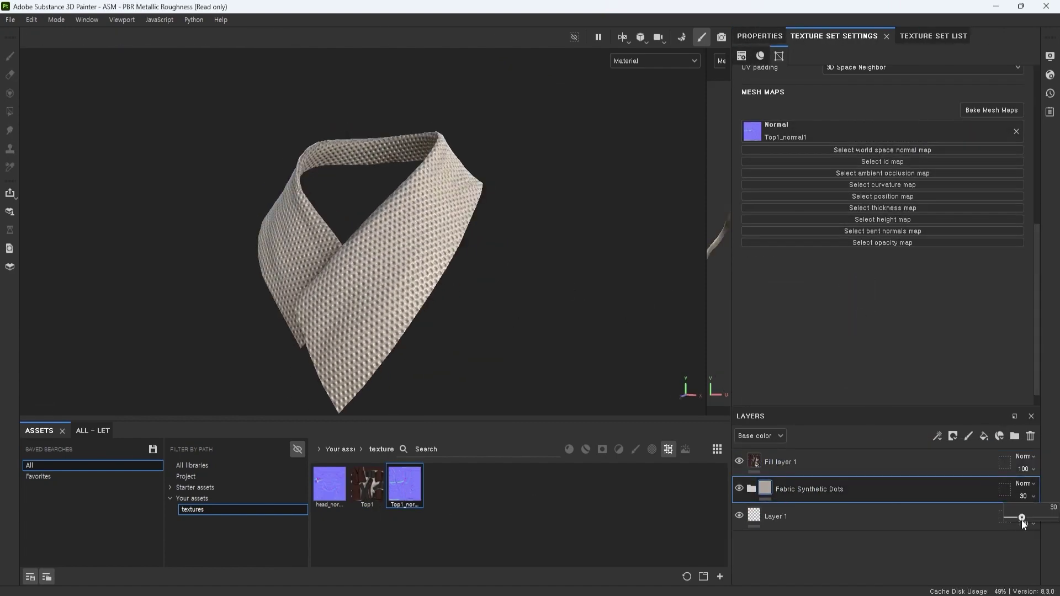
key(Delete)
Step: Add the Fabric Flannel Tartan smart material beneath the Top1 fill layer and lower its opacity to 14
click(999, 436)
click(1033, 528)
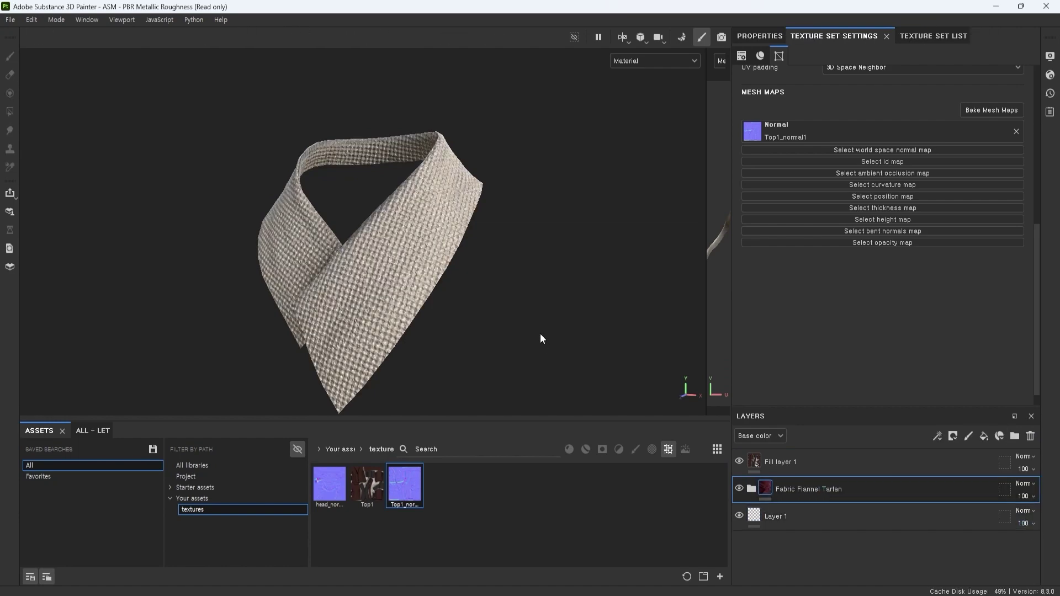
click(946, 544)
scroll(946, 542, down, 2)
scroll(927, 513, up, 3)
click(906, 492)
click(751, 489)
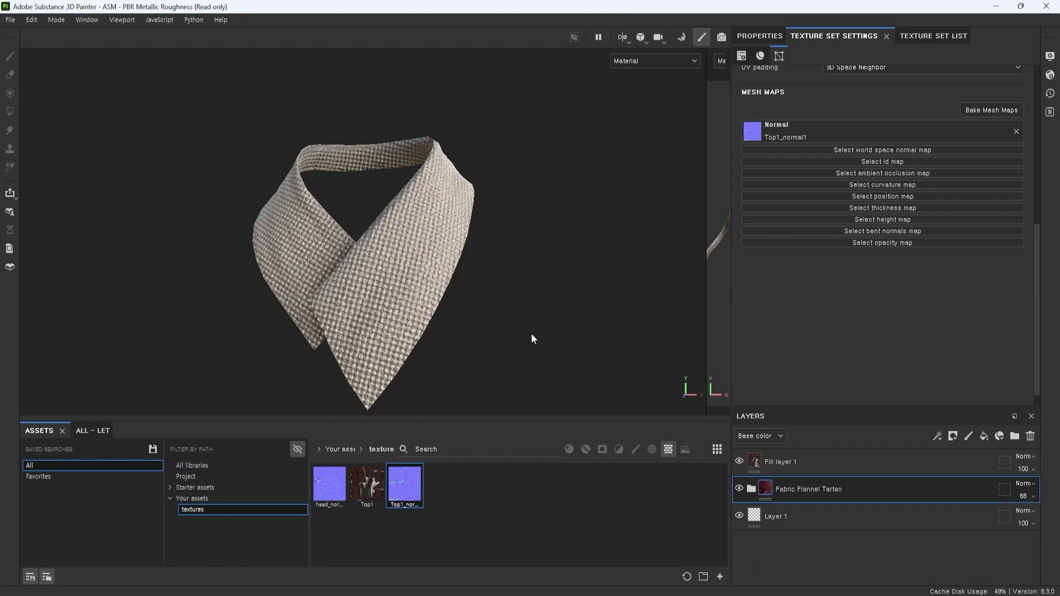
click(984, 437)
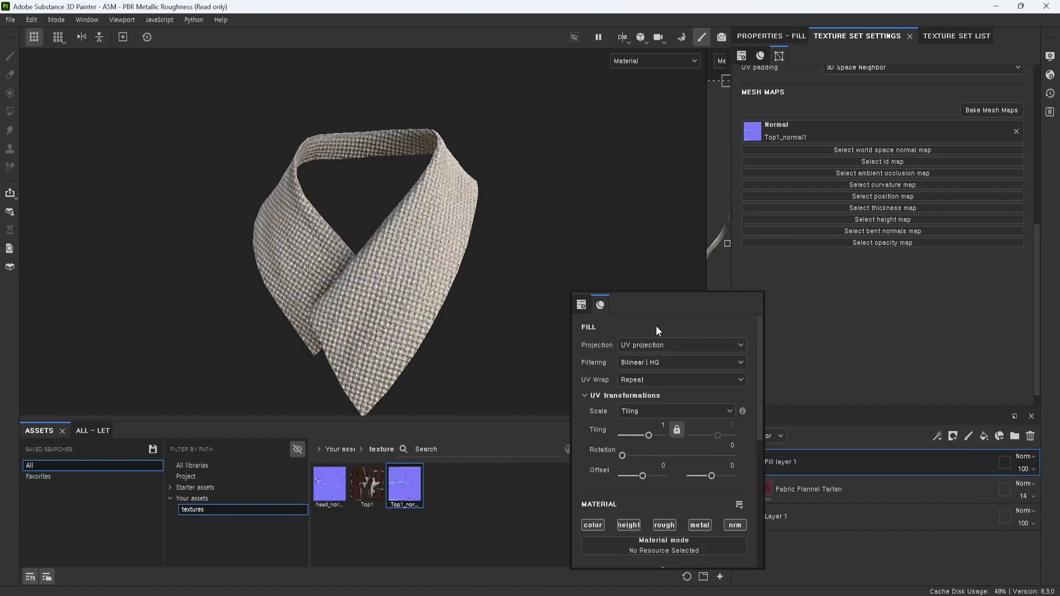
Step: Add a fill layer with a black mask above the collar's Top1 layer
click(984, 436)
right_click(939, 462)
click(970, 24)
click(774, 36)
Step: Give the brush the Kyle Brush Presets alpha 98 alpha and enlarge it to size 17.3
scroll(908, 265, up, 8)
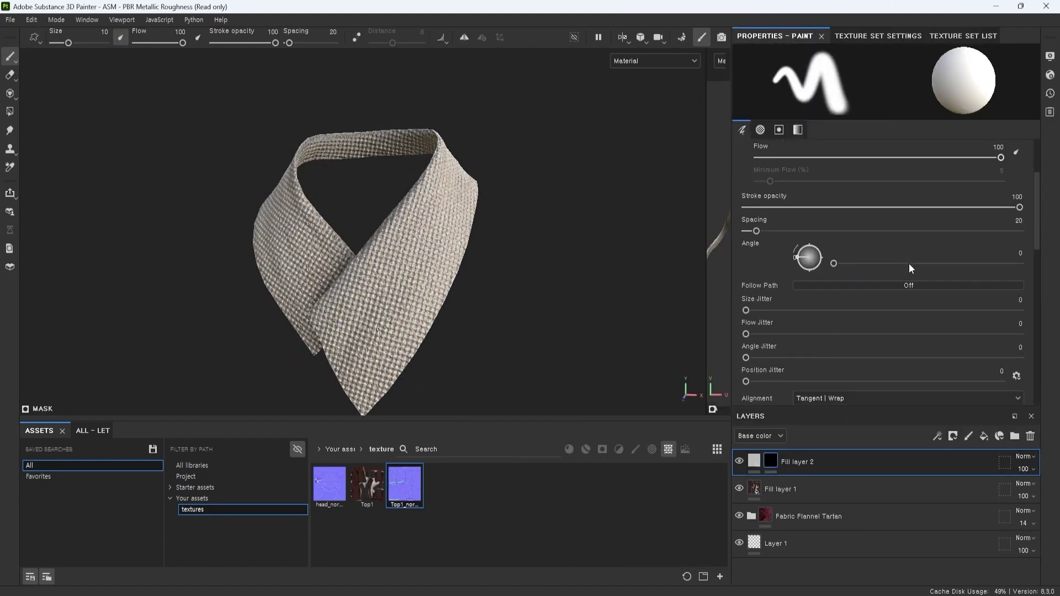
scroll(909, 263, down, 4)
click(751, 281)
mouse_move(908, 309)
mouse_down()
mouse_move(906, 411)
mouse_move(915, 393)
mouse_up()
click(828, 344)
key(bracketright)
key(bracketright)
key(bracketright)
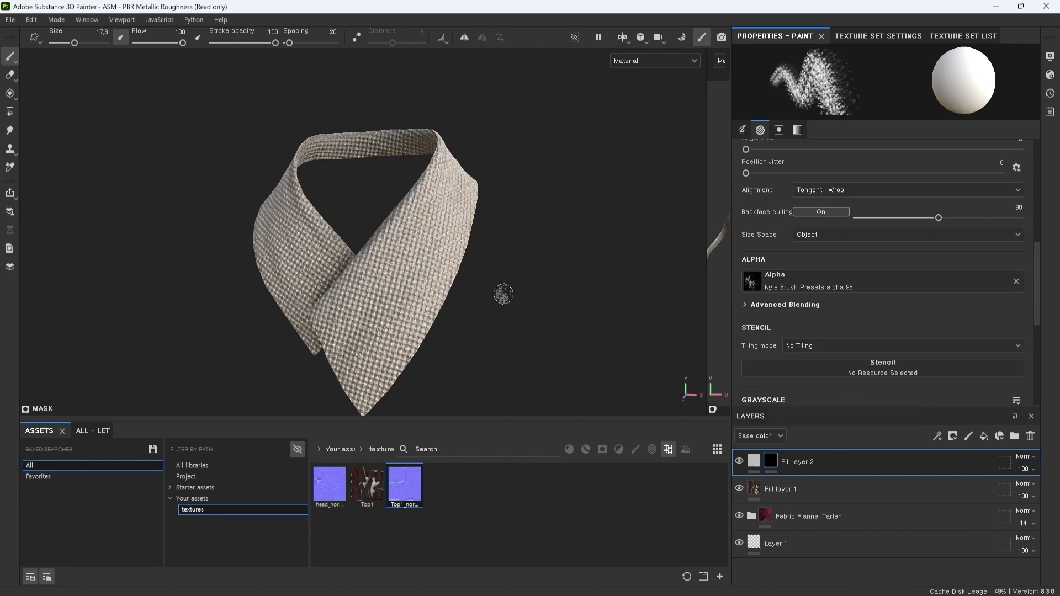
Step: Darken Fill layer 2's base colour, lower its height below zero and raise its roughness
alt+drag(574, 300, 604, 375)
click(754, 461)
click(890, 243)
click(788, 448)
drag(875, 295, 823, 298)
drag(822, 346, 985, 346)
alt+drag(552, 287, 615, 284)
Step: Paint subtle shading into Fill layer 2's mask around the collar with a size 14.14 brush at 27 stroke opacity
click(771, 461)
alt+drag(525, 317, 564, 309)
alt+drag(533, 238, 591, 243)
mouse_move(525, 256)
alt+mouse_down()
mouse_move(461, 267)
mouse_move(430, 251)
mouse_move(530, 273)
alt+mouse_up()
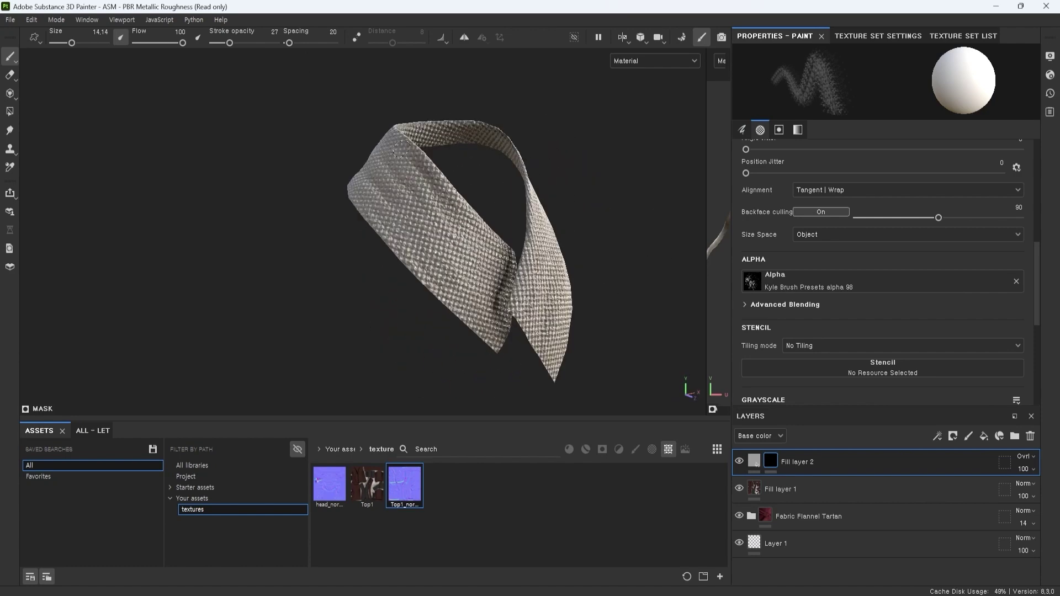
alt+drag(413, 193, 610, 328)
Step: Add a black-masked fill layer in Overlay mode and set its base colour to white
click(983, 436)
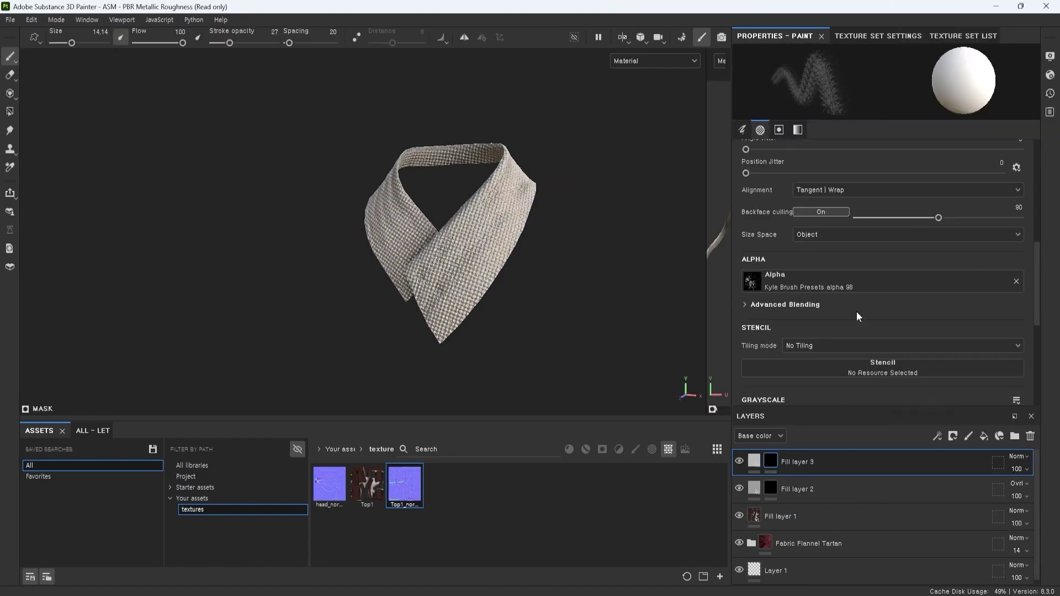
click(1018, 455)
click(1016, 272)
click(754, 460)
click(890, 242)
click(790, 408)
Step: Paint light highlights into Fill layer 3's mask around the front and back of the collar
click(771, 461)
drag(1037, 294, 1038, 280)
alt+right_drag(497, 276, 585, 375)
alt+drag(522, 161, 395, 154)
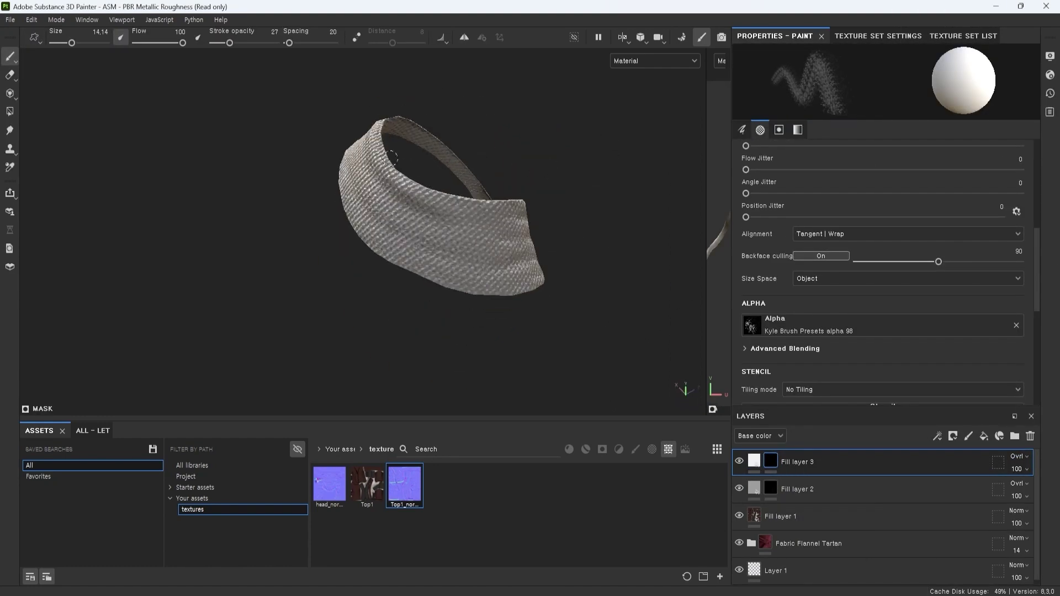
alt+drag(469, 188, 766, 352)
Step: Add a masked fill layer in Overlay mode with a height of about 0.58 and a roughness of 0.737
click(983, 436)
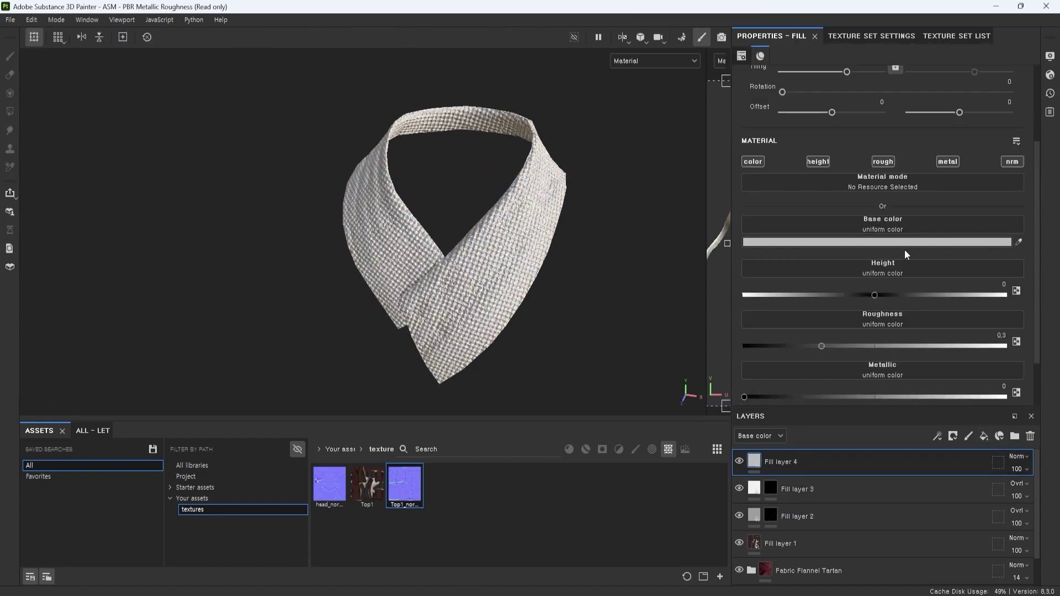
click(753, 466)
drag(874, 296, 959, 295)
drag(821, 346, 937, 346)
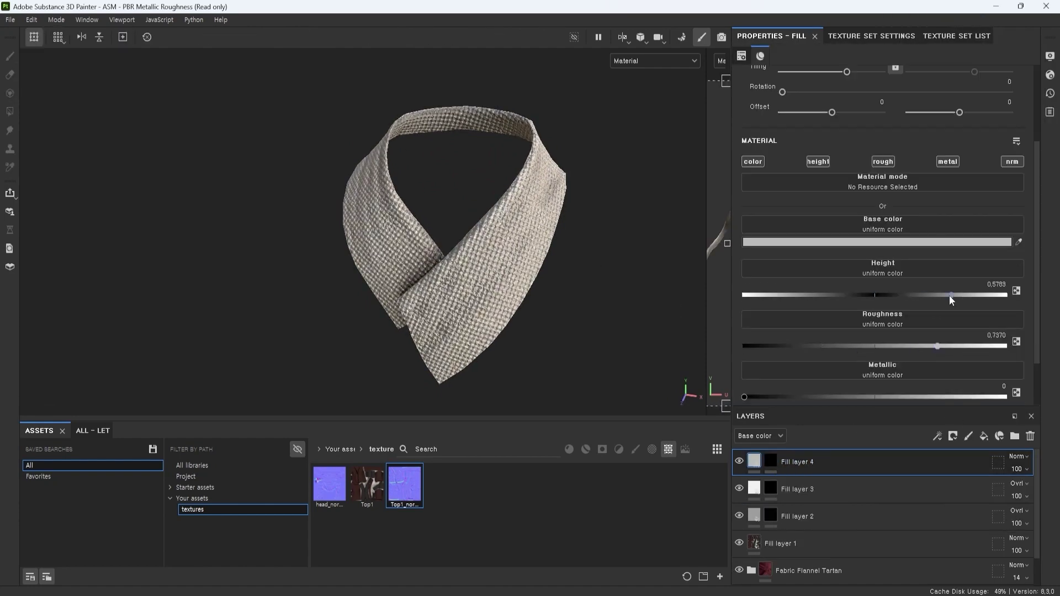
click(771, 461)
drag(1038, 207, 1039, 166)
click(1019, 457)
Step: Set Fill layer 4's base colour to white
alt+right_drag(591, 292, 635, 321)
mouse_move(624, 265)
alt+mouse_down()
mouse_move(534, 251)
mouse_move(639, 279)
mouse_move(524, 276)
alt+mouse_up()
key(])
key([)
click(754, 461)
click(852, 242)
drag(795, 309, 777, 256)
Step: Paint raised creases into Fill layer 4's mask along the collar and switch to the Smudge tool
click(771, 461)
mouse_move(490, 255)
alt+mouse_down()
mouse_move(649, 281)
mouse_move(613, 248)
alt+mouse_up()
mouse_move(409, 154)
mouse_down()
mouse_move(373, 157)
mouse_move(339, 195)
mouse_up()
mouse_move(651, 243)
alt+mouse_down()
mouse_move(504, 250)
mouse_move(549, 301)
mouse_move(568, 246)
mouse_move(573, 338)
mouse_move(583, 298)
mouse_move(466, 173)
alt+mouse_up()
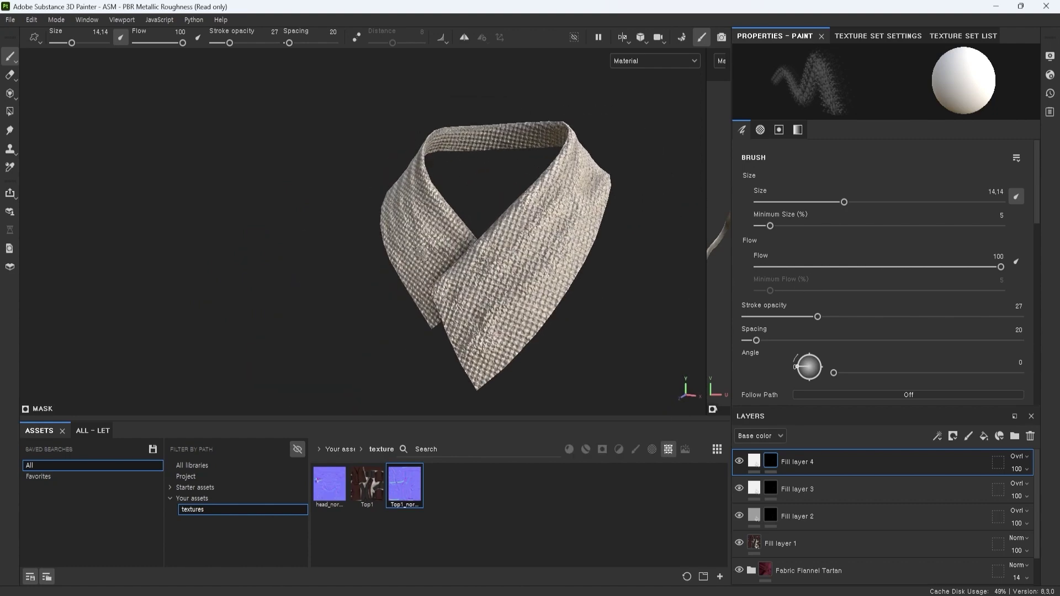
key(5)
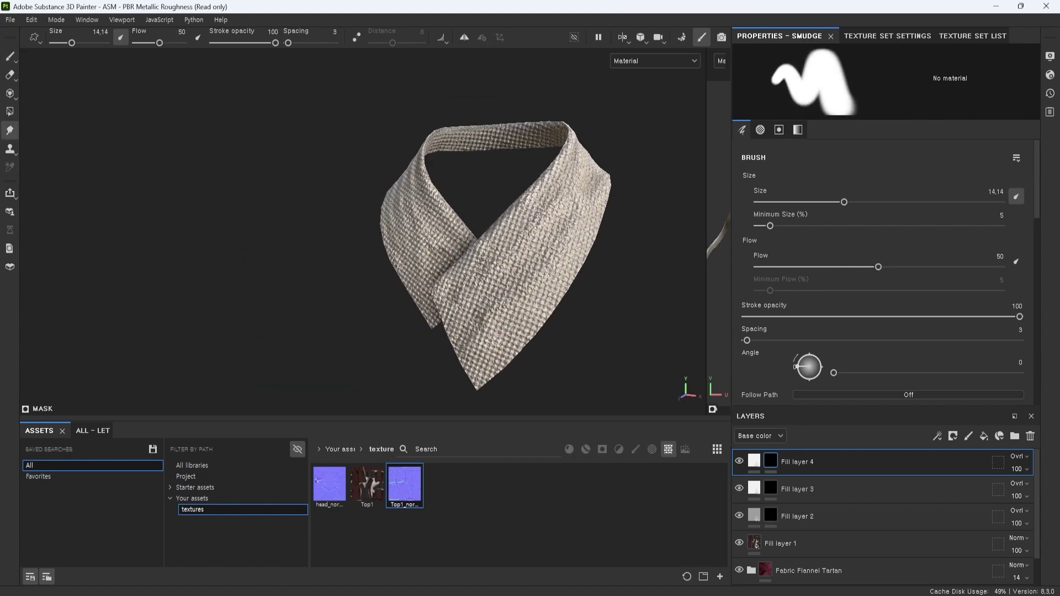
alt+drag(562, 350, 557, 281)
Step: Add a fill layer masked with Grunge Cobweb and set the grunge tiling to 12.54
click(984, 436)
right_click(911, 461)
click(889, 224)
text(grun)
click(949, 146)
click(810, 482)
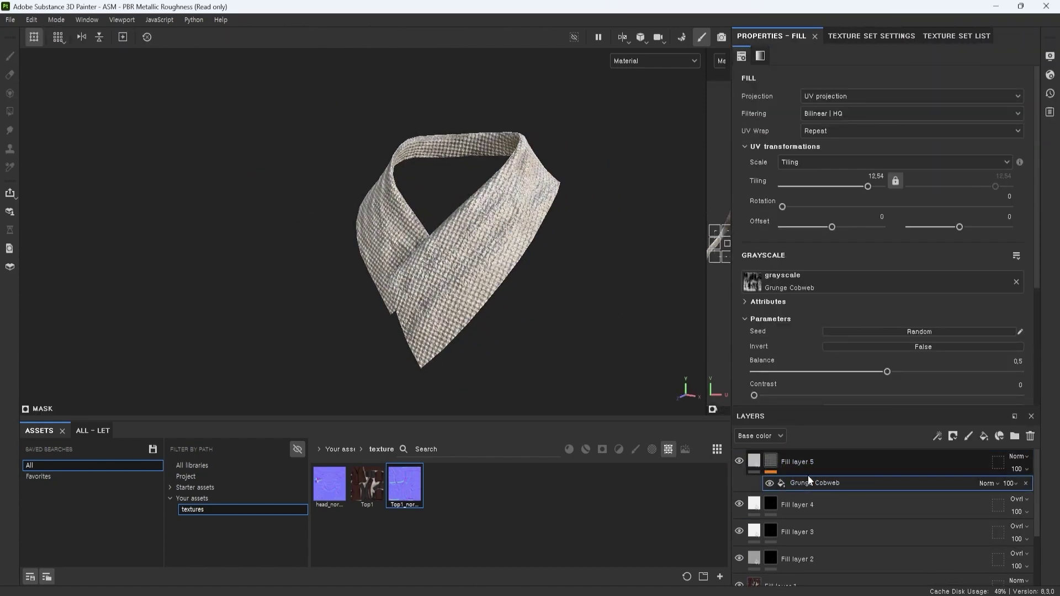
Step: Blend Fill layer 5 in Overlay mode and try different base colours on it
click(754, 461)
click(1019, 456)
click(1014, 272)
click(778, 357)
click(858, 402)
click(811, 414)
mouse_move(916, 467)
mouse_down()
mouse_move(919, 522)
mouse_move(915, 452)
mouse_up()
click(799, 412)
mouse_move(583, 303)
alt+mouse_down()
mouse_move(576, 308)
mouse_move(585, 307)
alt+mouse_up()
click(808, 431)
click(921, 365)
Step: Refine Fill layer 5's base colour to a pale greyish blue
scroll(905, 332, down, 4)
click(883, 181)
mouse_move(916, 452)
mouse_down()
mouse_move(918, 513)
mouse_move(920, 433)
mouse_move(917, 457)
mouse_up()
click(800, 433)
click(623, 309)
click(922, 365)
Step: Add another fill layer masked with Grunge Cobweb, setting the tiling to -1.53 and the rotation to 77.27
right_click(893, 464)
click(983, 436)
right_click(894, 462)
click(990, 35)
click(817, 483)
scroll(772, 165, up, 4)
drag(842, 181, 830, 201)
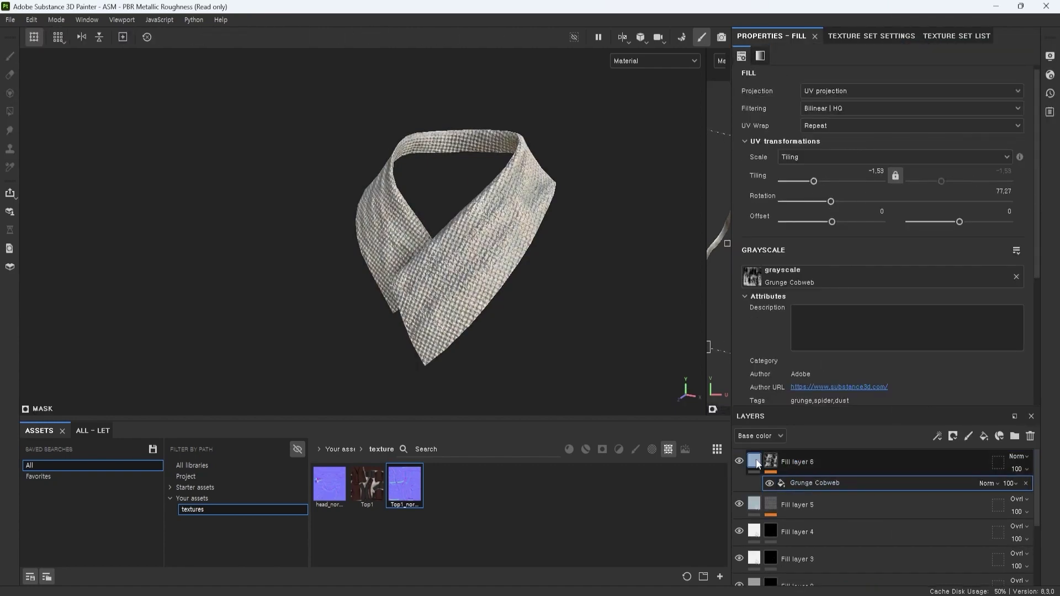
Step: Blend Fill layer 6 in Overlay mode and set its base colour to the tan B8A58B
click(754, 460)
click(1018, 456)
click(861, 352)
click(916, 494)
click(815, 465)
drag(816, 464, 815, 435)
drag(916, 494, 918, 519)
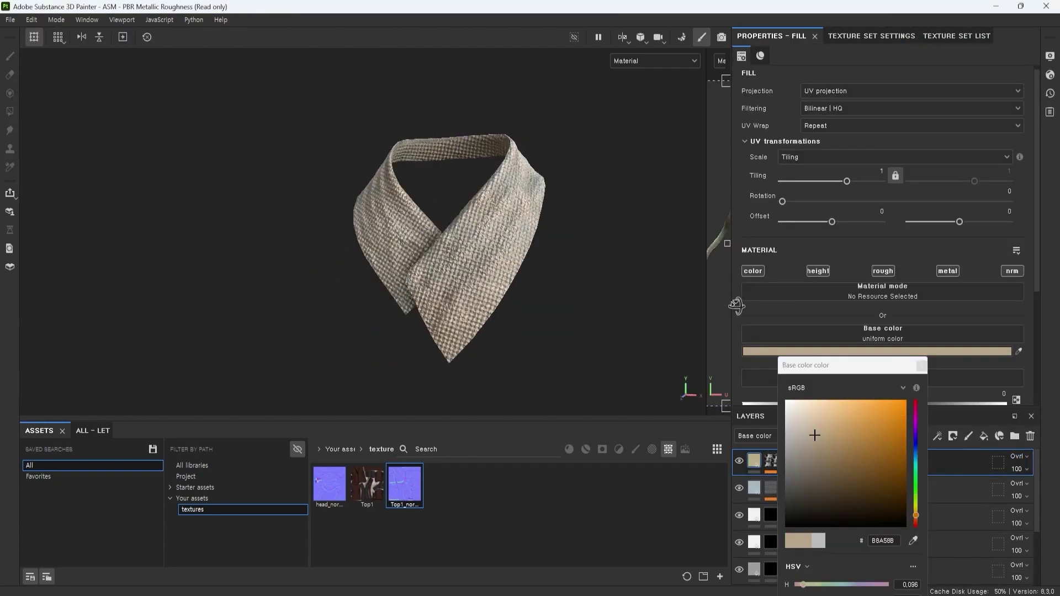
Step: Lower Fill layer 5's opacity to 44 and check the collar's look
click(1026, 497)
drag(1052, 516, 1031, 516)
alt+drag(603, 243, 586, 241)
alt+right_drag(586, 241, 582, 184)
Step: Export the collar's textures
click(10, 19)
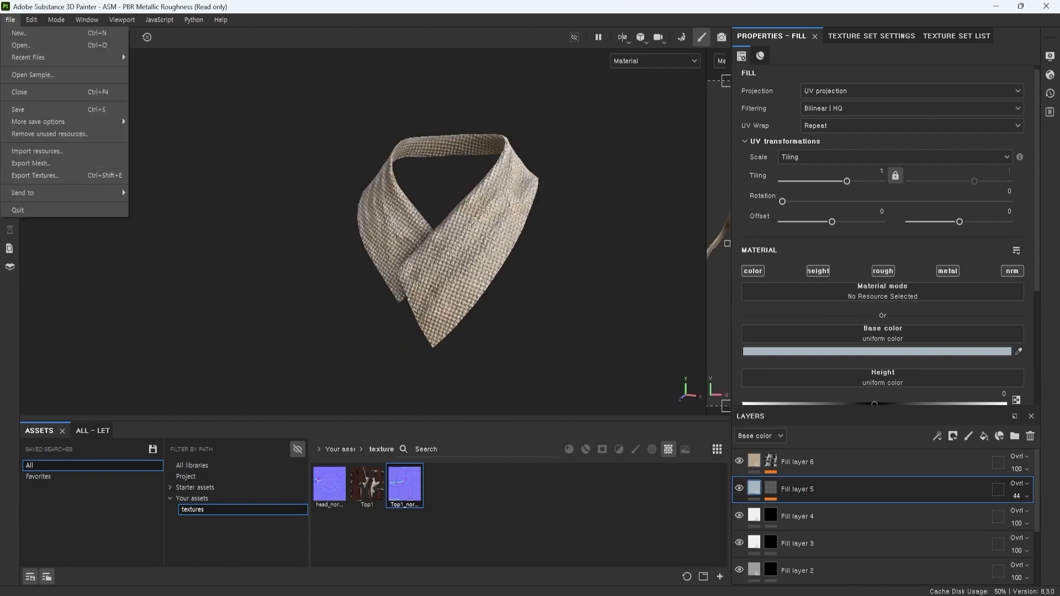
click(49, 178)
click(806, 506)
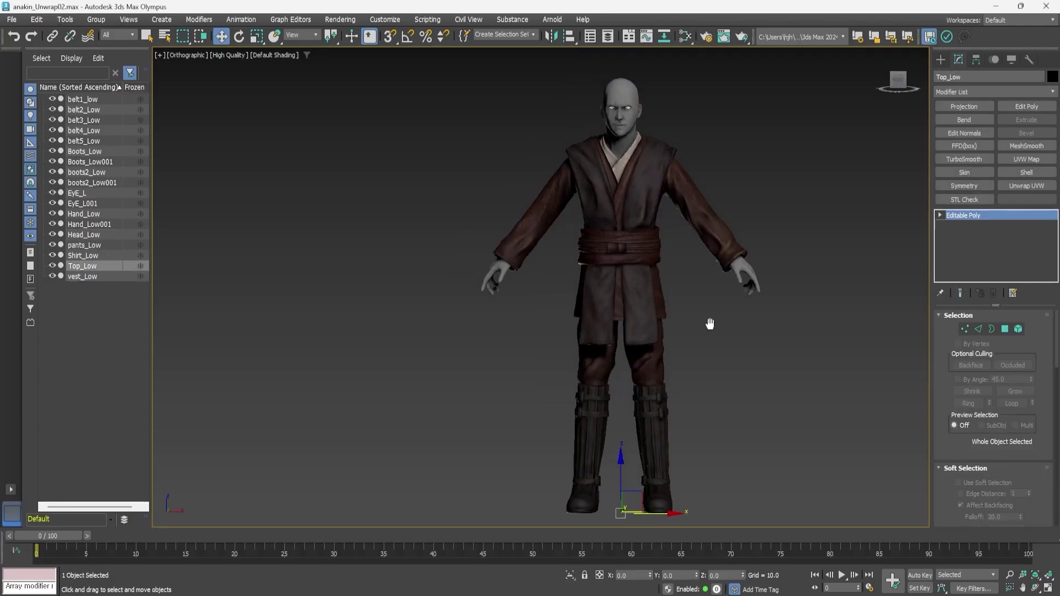
Step: Switch to 3ds Max and examine the textured clothing on the full character
scroll(811, 486, up, 5)
scroll(811, 486, down, 6)
middle_drag(773, 430, 674, 201)
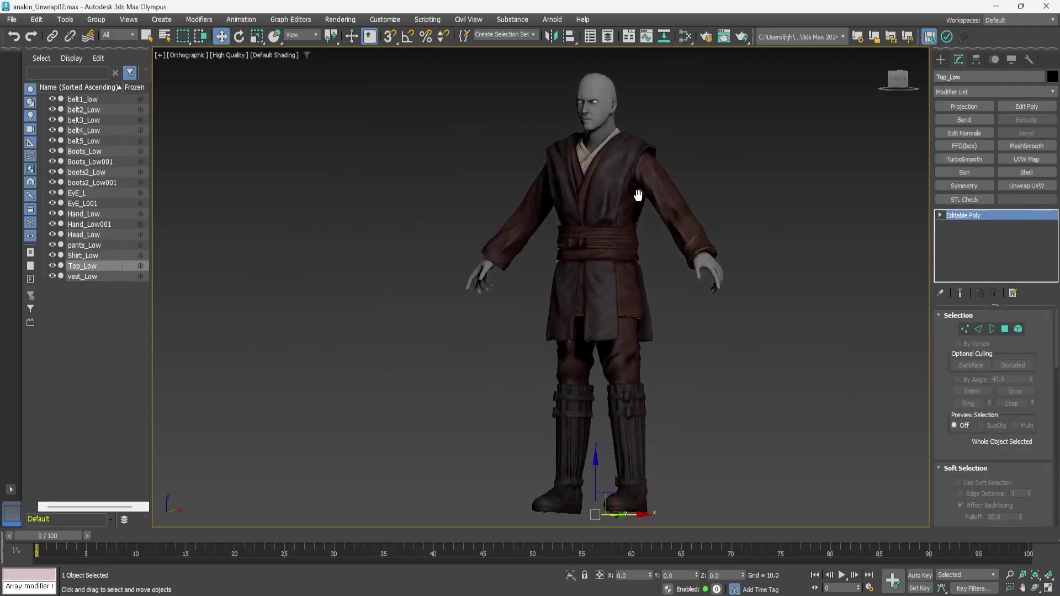
Step: Examine the selected top and the rest of the textured outfit on the character from another angle
key(f)
alt+middle_drag(674, 265, 585, 265)
click(730, 315)
scroll(730, 315, up, 5)
scroll(730, 315, down, 2)
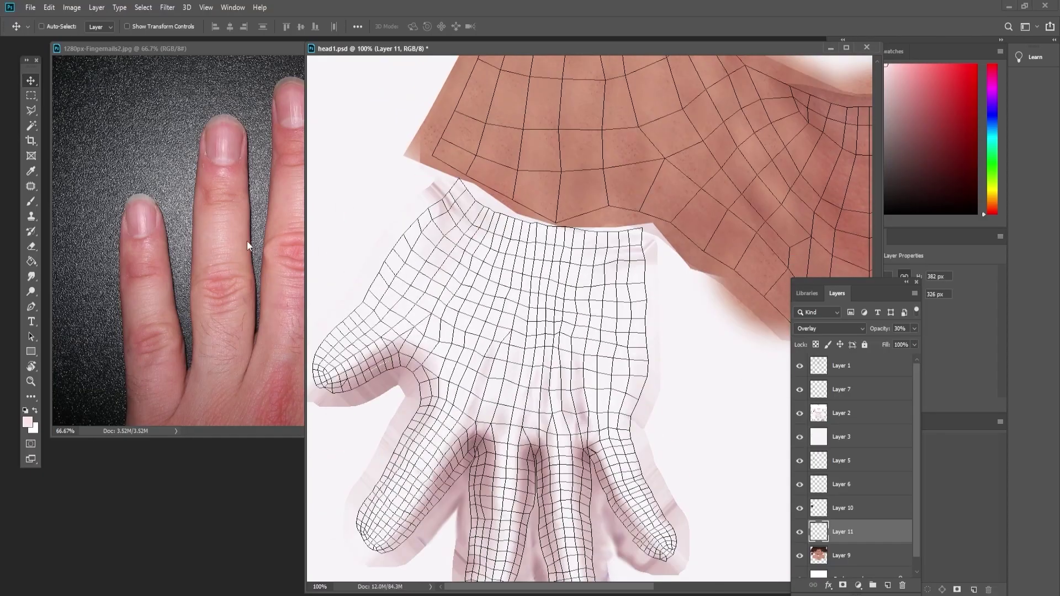
Step: In Photoshop, copy a finger cut-out from the fingernails photo into head1.psd and rotate it over the index finger's UV wireframe
click(247, 241)
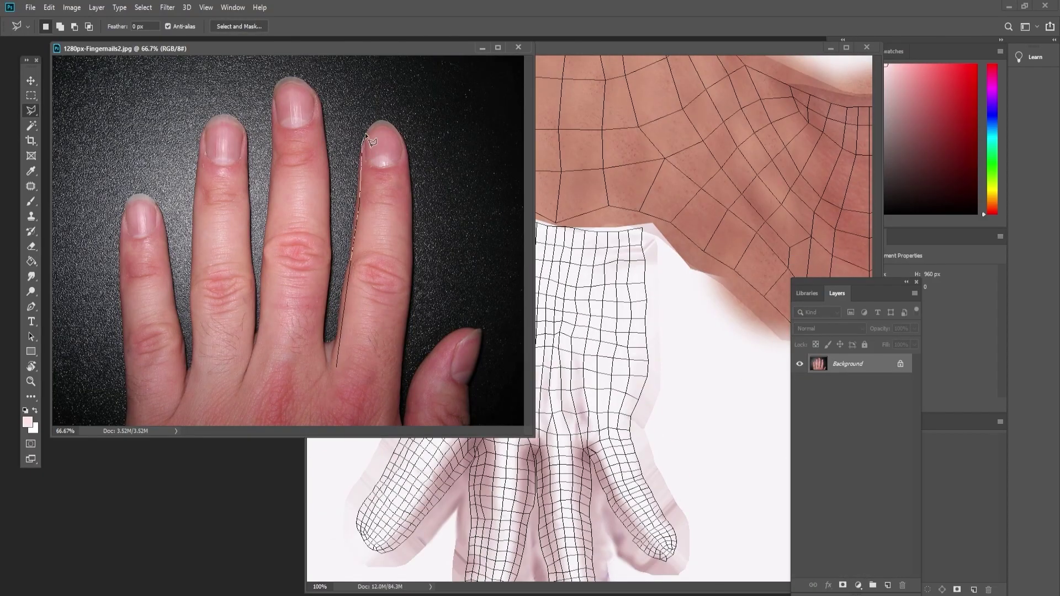
key(ctrl+c)
click(685, 48)
key(ctrl+v)
key(ctrl+t)
drag(575, 94, 586, 336)
drag(611, 418, 428, 424)
key(Return)
Step: Move the pasted finger's layer to just below Layer 1 and refit it over the index finger's wireframe
drag(859, 531, 859, 381)
key(ctrl+t)
drag(530, 387, 543, 425)
drag(426, 392, 439, 399)
key(Return)
Step: Cut out the longest finger from the fingernails photo and fit it over the middle finger's wireframe
click(212, 319)
key(l)
drag(251, 376, 294, 80)
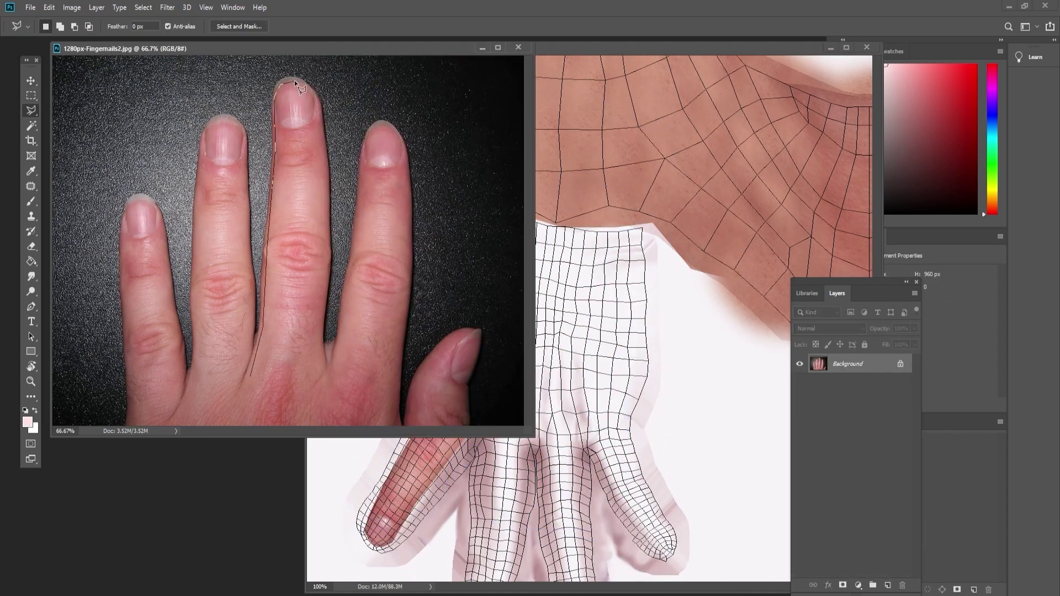
click(252, 376)
key(ctrl+c)
click(685, 48)
key(ctrl+v)
key(ctrl+t)
mouse_move(586, 386)
mouse_down()
mouse_move(486, 418)
mouse_move(531, 369)
mouse_up()
key(Return)
Step: Copy another finger from the fingernails photo and scale and rotate it over the ring finger's wireframe
key(l)
click(198, 313)
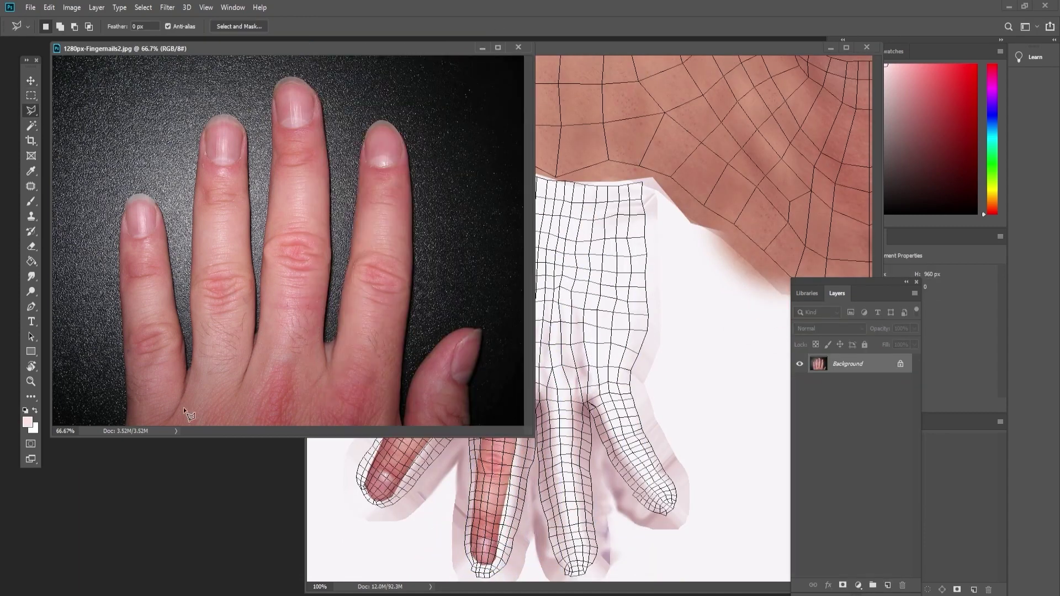
click(188, 409)
key(ctrl+c)
click(635, 49)
key(ctrl+v)
key(ctrl+t)
drag(632, 177, 555, 537)
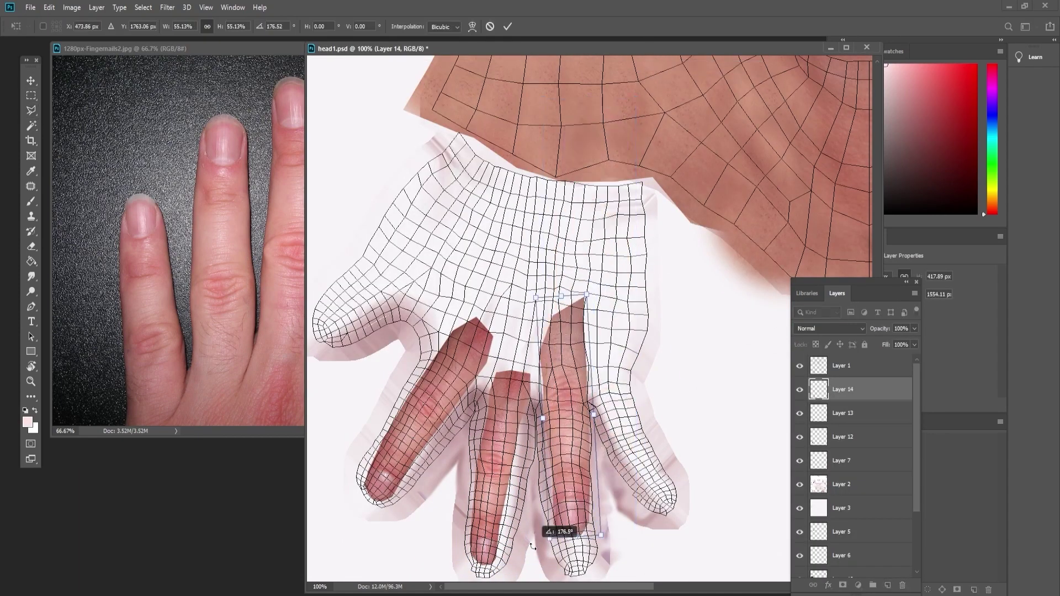
drag(568, 393, 577, 415)
drag(576, 366, 578, 378)
key(Return)
Step: Put the fingernails photo away and fit additional finger cut-outs over the thumb and little finger of the hand wireframe
click(285, 381)
click(473, 48)
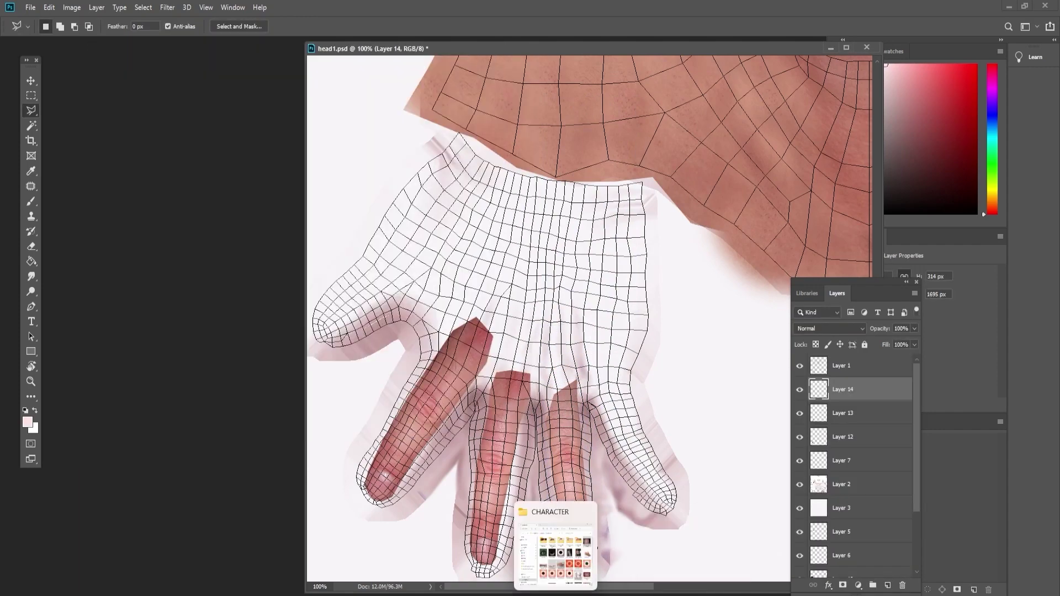
mouse_move(704, 595)
click(651, 546)
drag(421, 433, 411, 518)
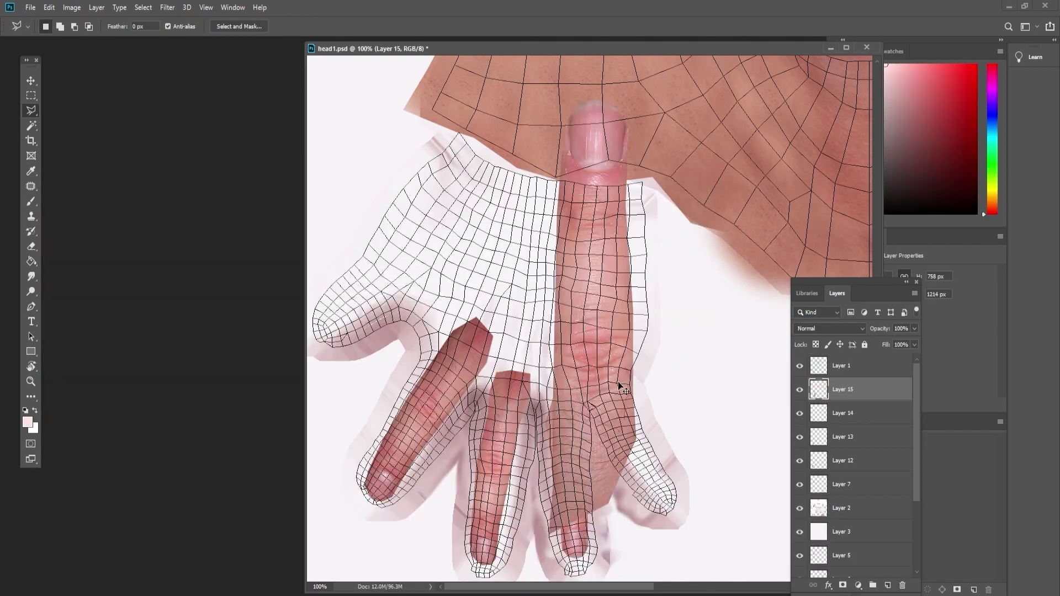
drag(620, 385, 568, 215)
key(Return)
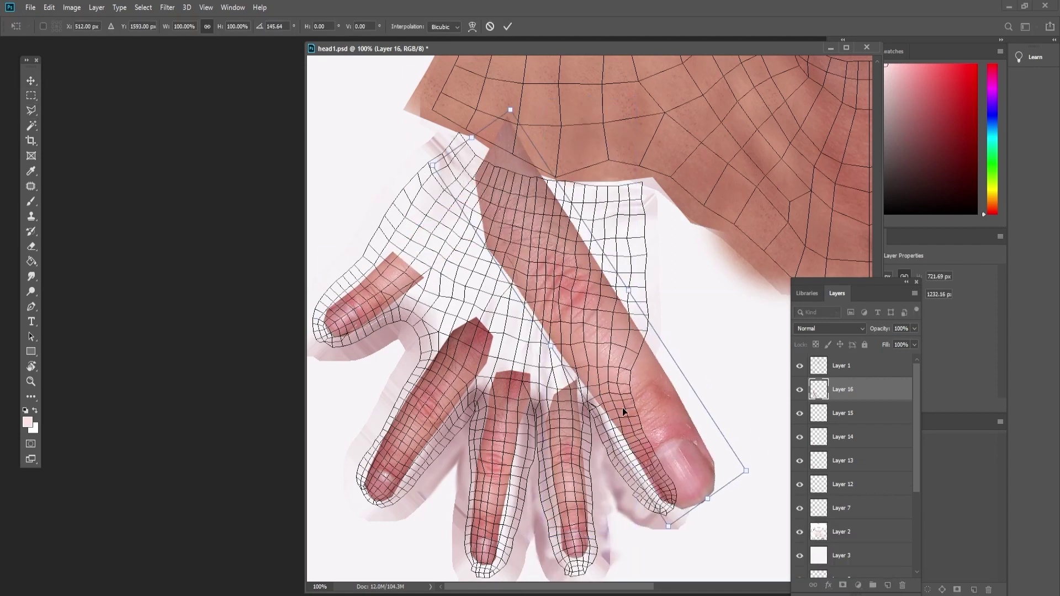
drag(627, 407, 614, 379)
key(Return)
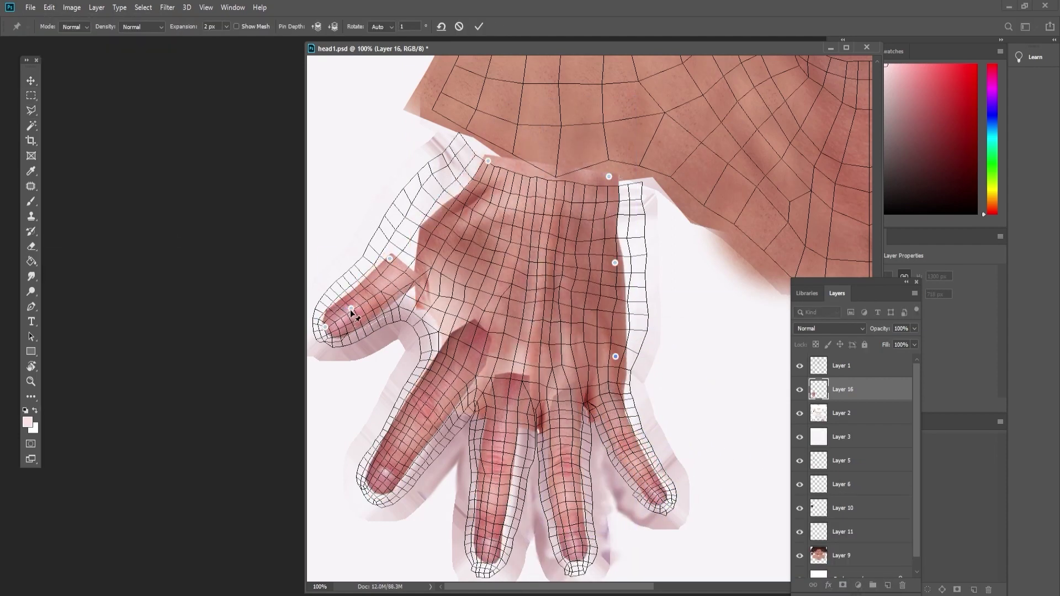
Step: Puppet-warp the hand on Layer 16 so the thumb and index finger follow the UV wireframe
drag(351, 309, 337, 322)
click(360, 295)
drag(380, 458, 384, 481)
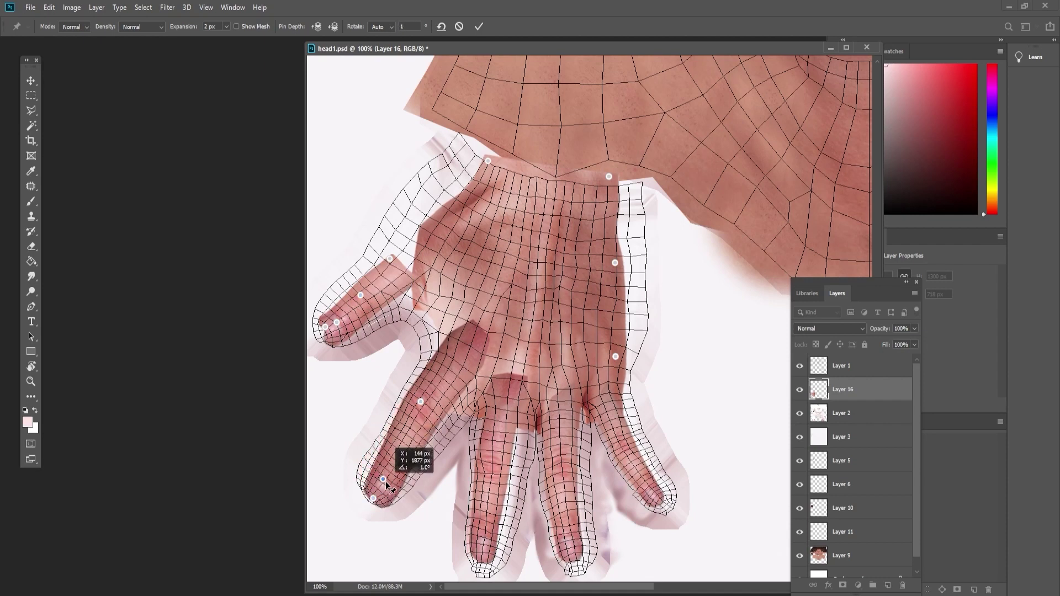
click(402, 446)
drag(421, 402, 423, 424)
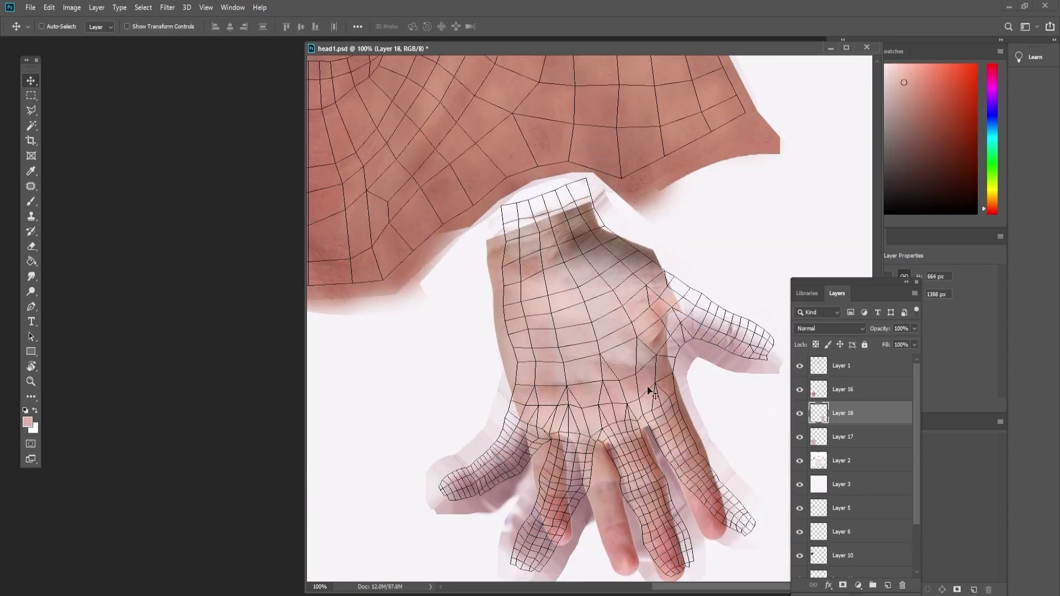
Step: Puppet-warp the palm on Layer 18 so its little finger and outer edge match the wireframe
click(49, 7)
click(72, 247)
click(543, 433)
click(557, 536)
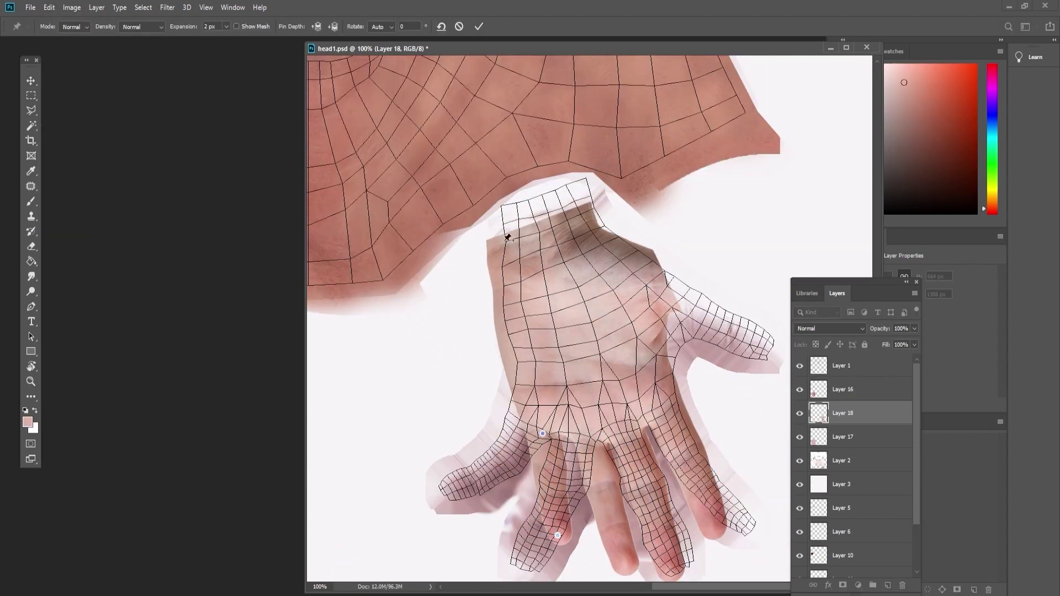
drag(543, 433, 524, 430)
drag(557, 535, 441, 487)
drag(497, 331, 507, 332)
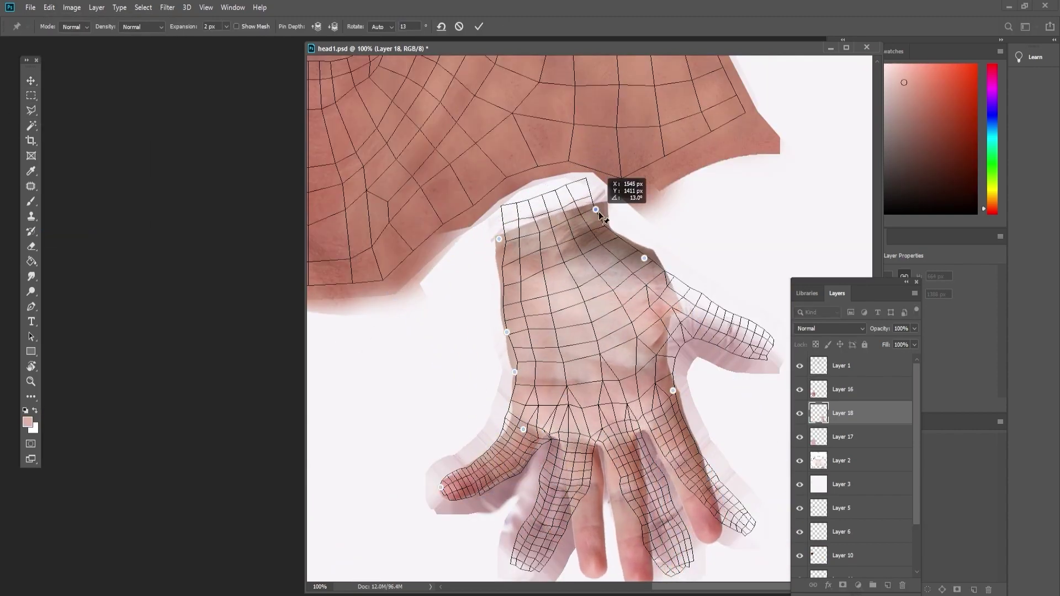
Step: Pin and bend the palm's ring finger onto its wireframe and apply the warp
click(583, 441)
click(584, 490)
drag(593, 563, 522, 566)
drag(559, 525, 546, 526)
drag(584, 490, 552, 481)
drag(582, 441, 568, 438)
click(255, 26)
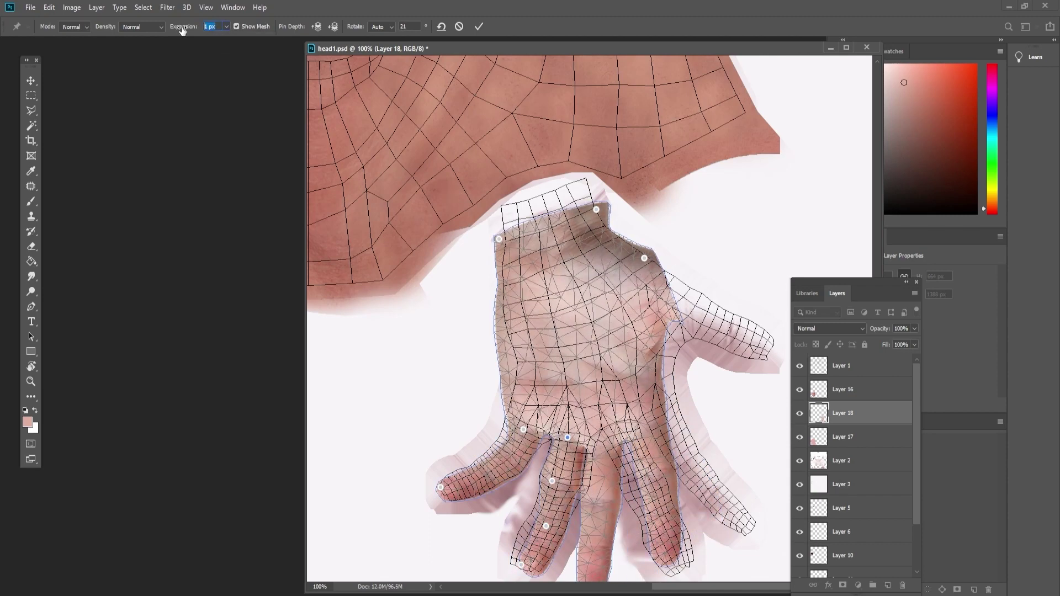
key(Return)
Step: Start another Puppet Warp on Layer 18 and bend the palm's index and middle fingers onto their wireframes
click(49, 8)
click(83, 220)
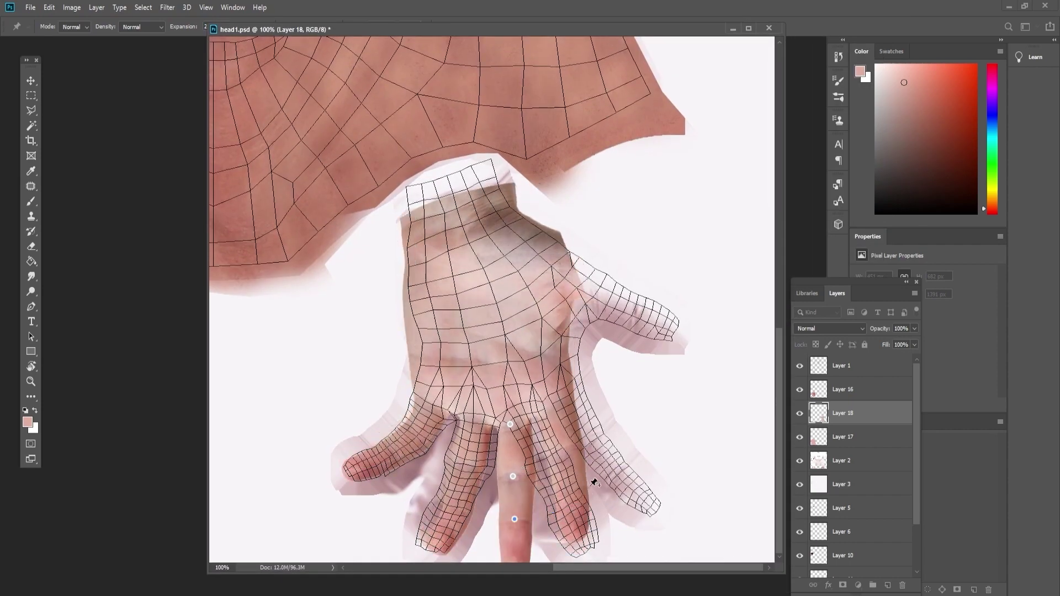
click(559, 404)
click(568, 442)
click(573, 489)
drag(578, 532, 654, 510)
drag(573, 490, 607, 481)
drag(568, 443, 566, 396)
drag(515, 518, 563, 509)
drag(513, 475, 551, 463)
drag(510, 424, 465, 423)
drag(475, 479, 460, 475)
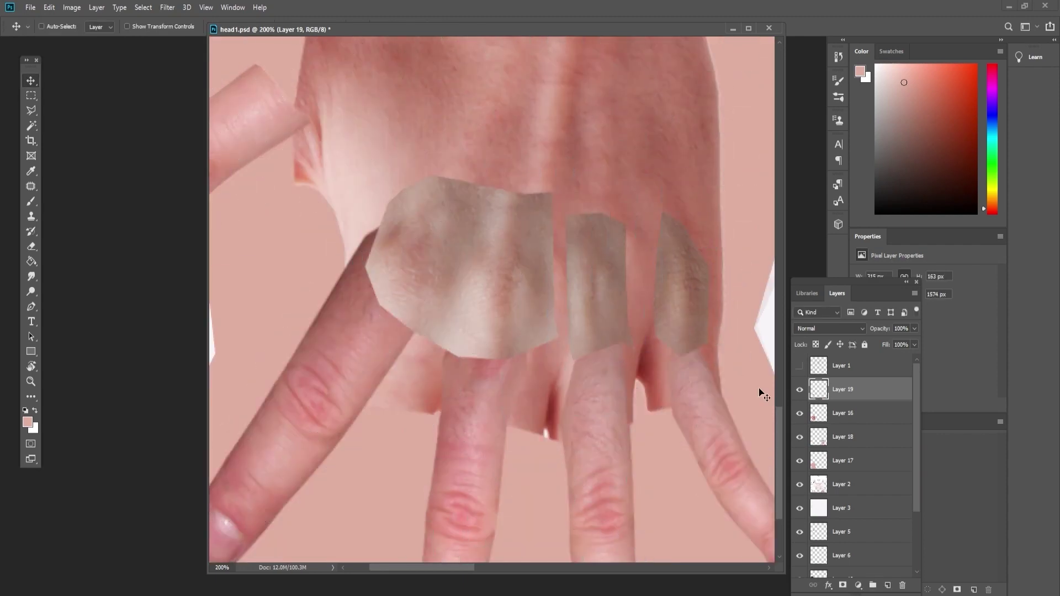
Step: Match the knuckle patches on Layer 19 to the skin tone with Curves and merge the trimmed patches into Layer 16
key(ctrl+m)
drag(852, 358, 865, 381)
key(Return)
drag(720, 413, 712, 436)
key(Delete)
key(ctrl+d)
key(ctrl+e)
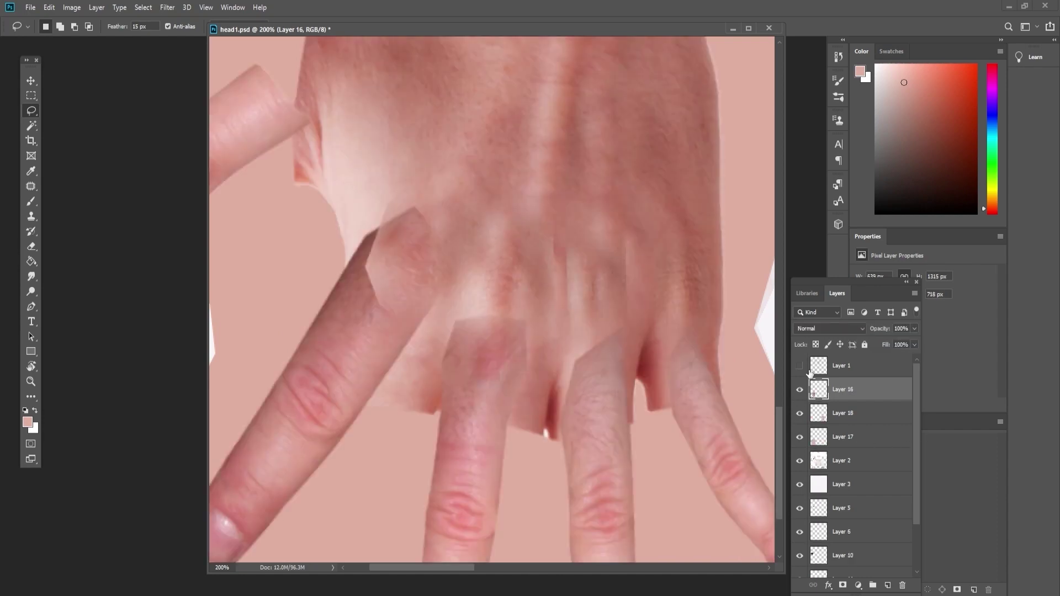
Step: Patch the seams at the finger bases and paint skin shading over the back of the hand on the Multiply layer
key(j)
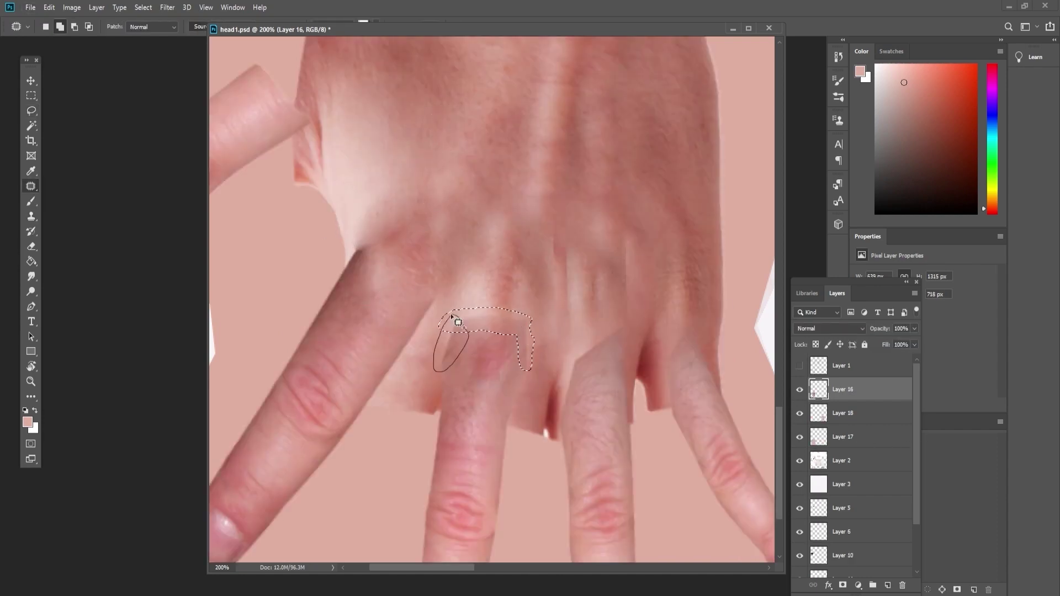
mouse_move(535, 375)
mouse_down()
mouse_move(519, 431)
mouse_move(513, 389)
mouse_up()
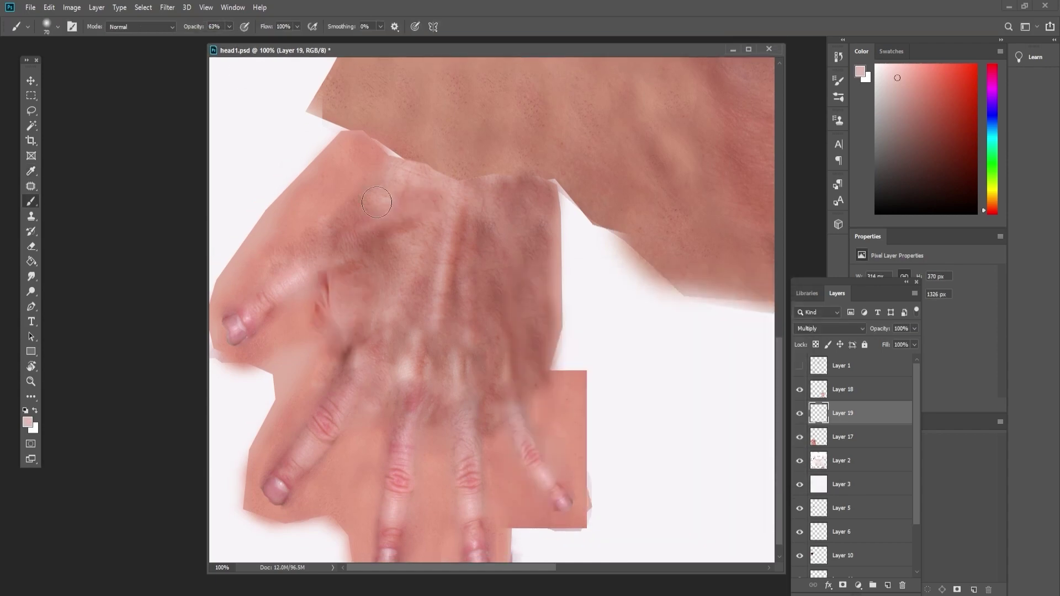
drag(407, 206, 478, 346)
scroll(500, 473, down, 2)
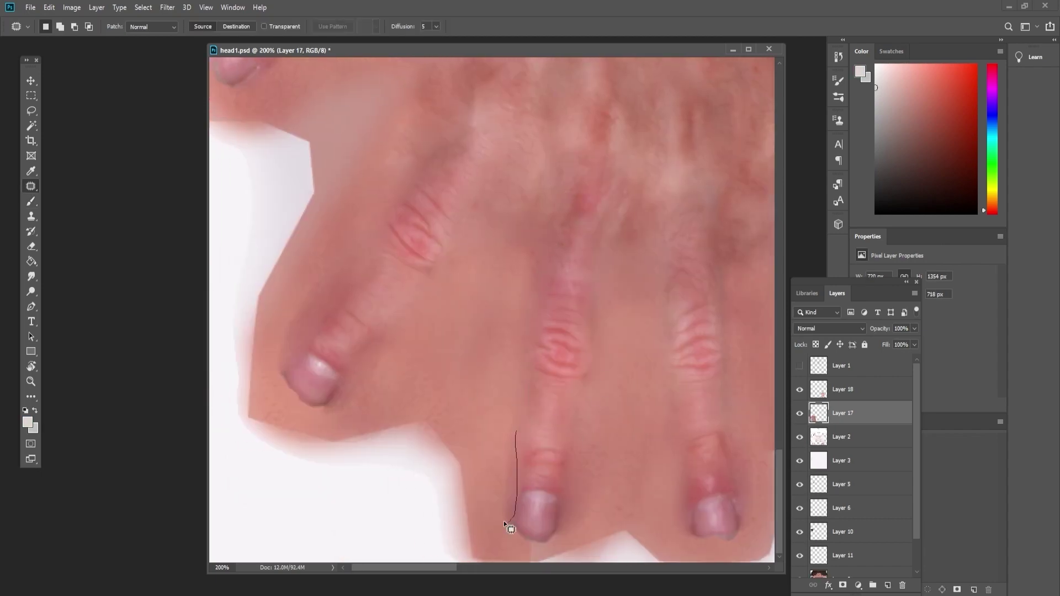
scroll(541, 313, right, 3)
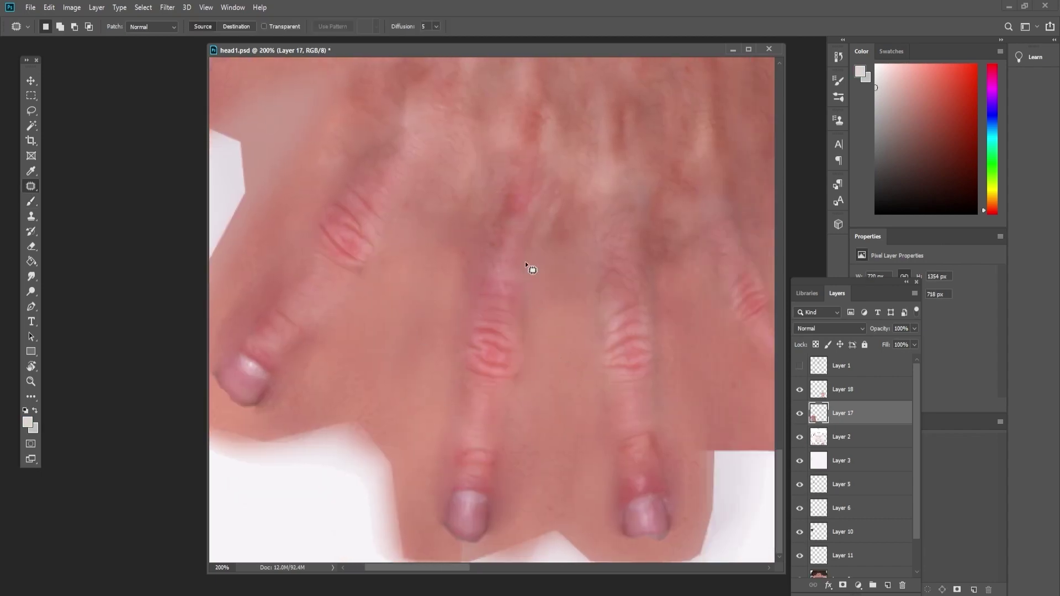
scroll(607, 315, right, 3)
scroll(604, 379, left, 4)
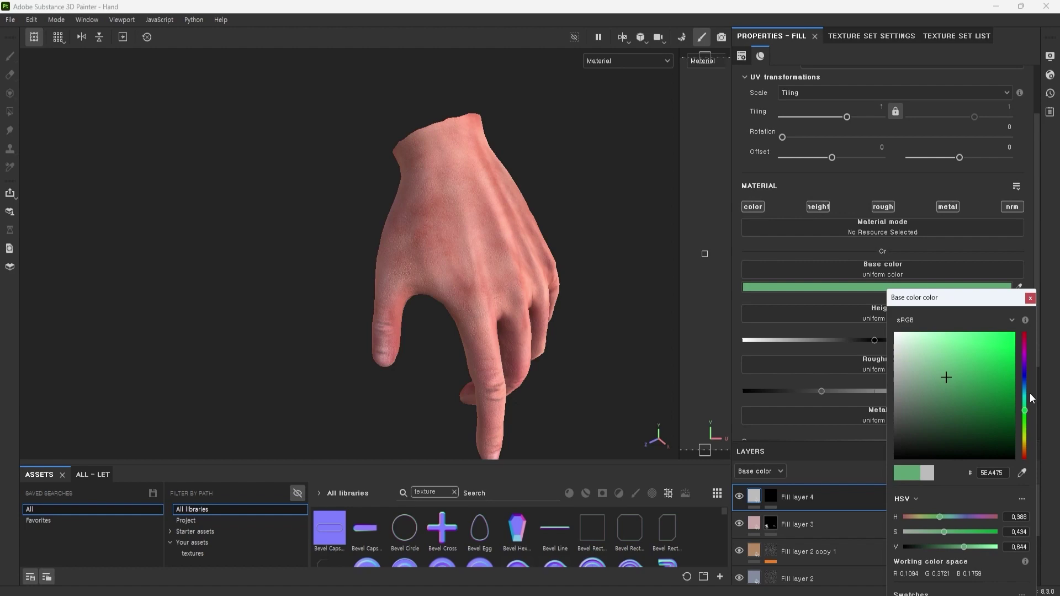
Step: In Substance 3D Painter, blend Fill layer 4 in Overlay mode and give it a blue-teal base colour
click(1018, 491)
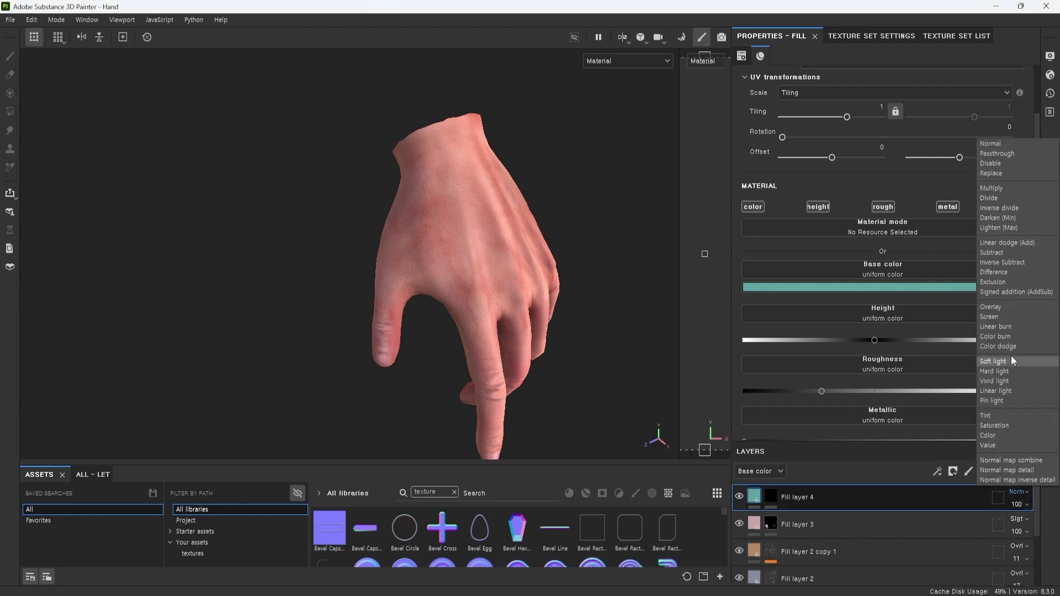
click(1017, 425)
alt+drag(560, 298, 473, 217)
key(1)
click(797, 497)
click(920, 289)
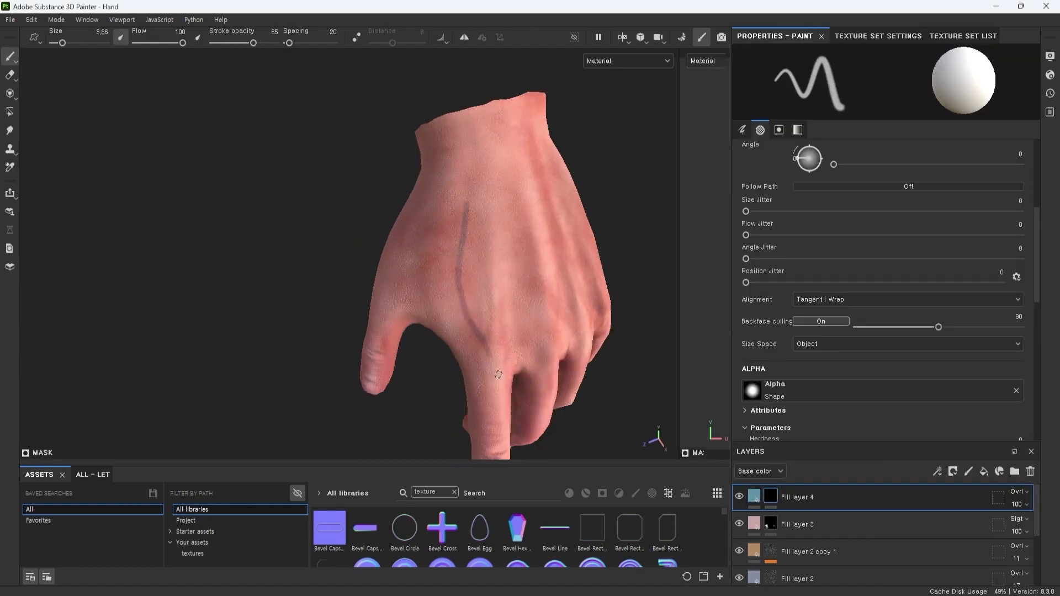
Step: Paint thin branching veins across the back of the hand in Fill layer 4's mask at 65 stroke opacity
alt+drag(498, 375, 629, 313)
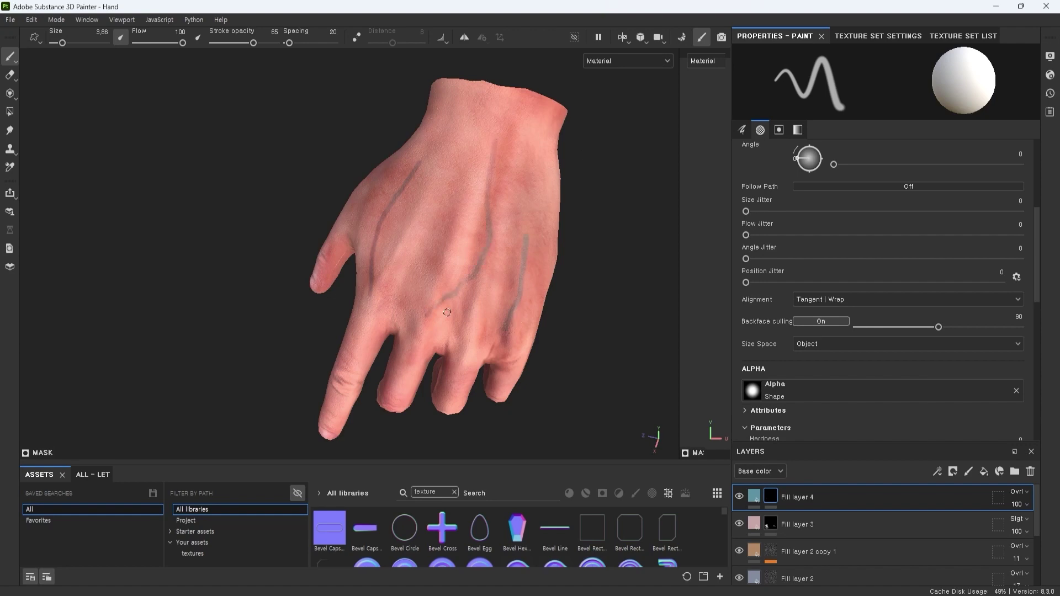
alt+drag(444, 329, 513, 176)
scroll(478, 136, up, 3)
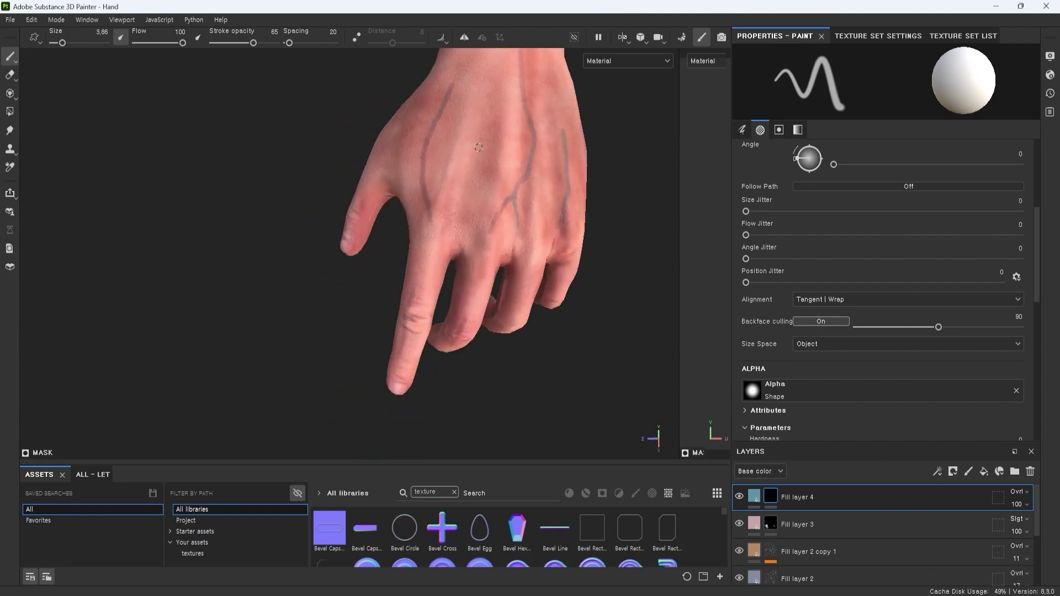
alt+drag(481, 139, 413, 208)
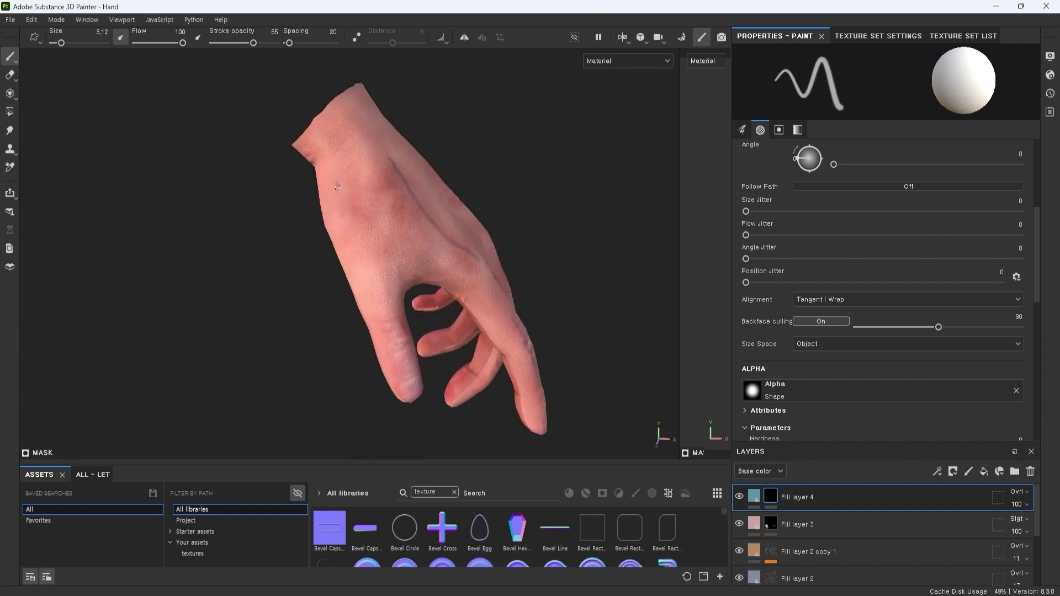
Step: Smudge the painted veins on the back of the hand and the fingers in Fill layer 4's mask
click(798, 497)
key(5)
alt+drag(365, 316, 445, 182)
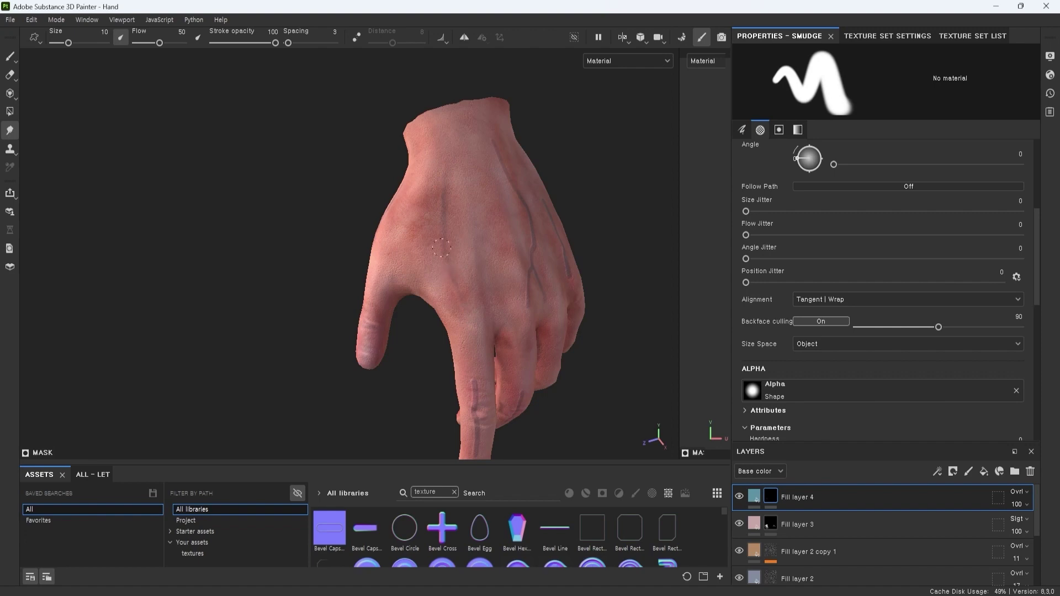
alt+drag(522, 409, 524, 384)
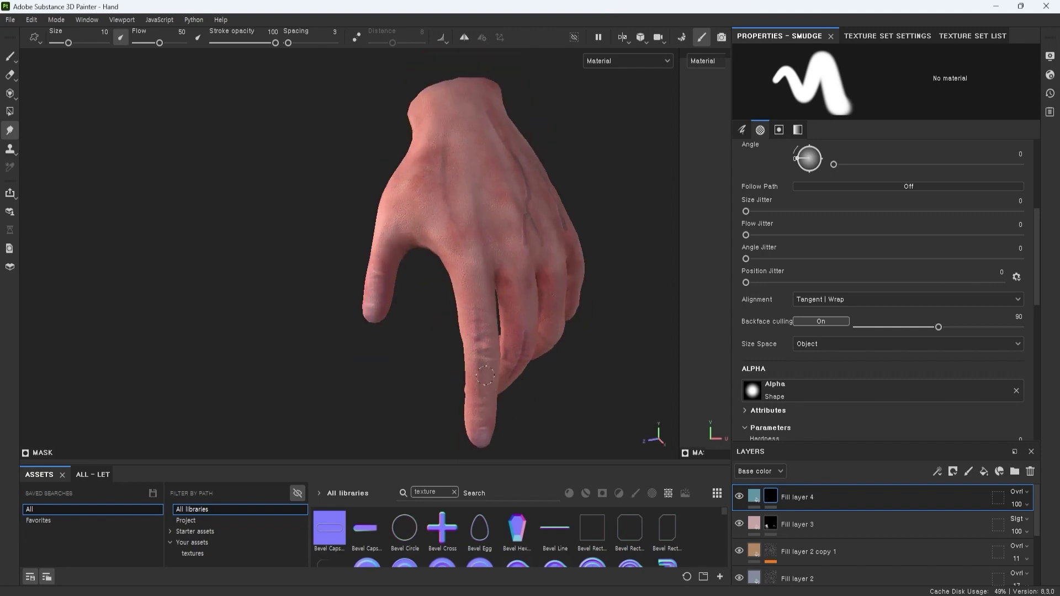
alt+drag(582, 363, 445, 192)
alt+drag(528, 233, 547, 332)
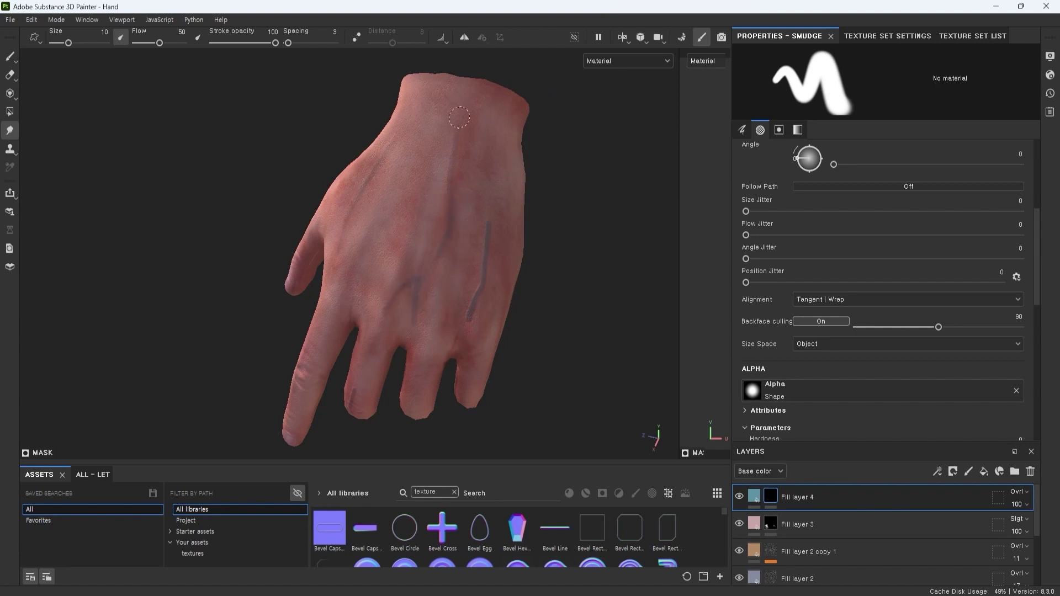
Step: Soften the veins along the little-finger side and above the thumb, and blend Fill layer 4 in Soft light mode
mouse_move(488, 287)
alt+mouse_down()
mouse_move(491, 308)
mouse_move(465, 291)
mouse_move(596, 355)
mouse_move(556, 331)
alt+mouse_up()
mouse_move(444, 201)
alt+mouse_down()
mouse_move(575, 193)
mouse_move(359, 146)
alt+mouse_up()
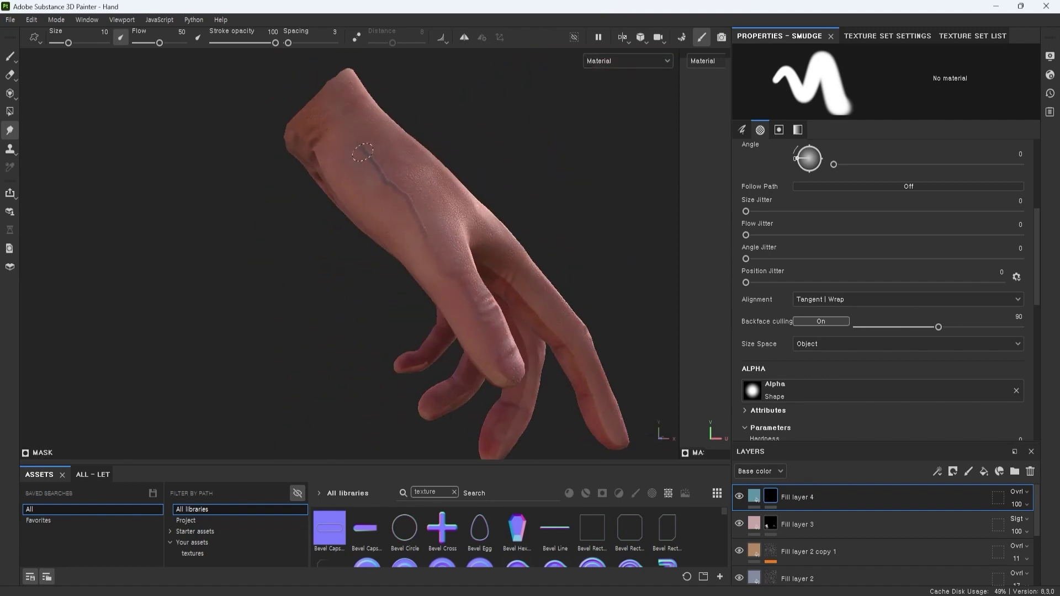
mouse_move(510, 309)
alt+mouse_down()
mouse_move(331, 301)
mouse_move(576, 221)
alt+mouse_up()
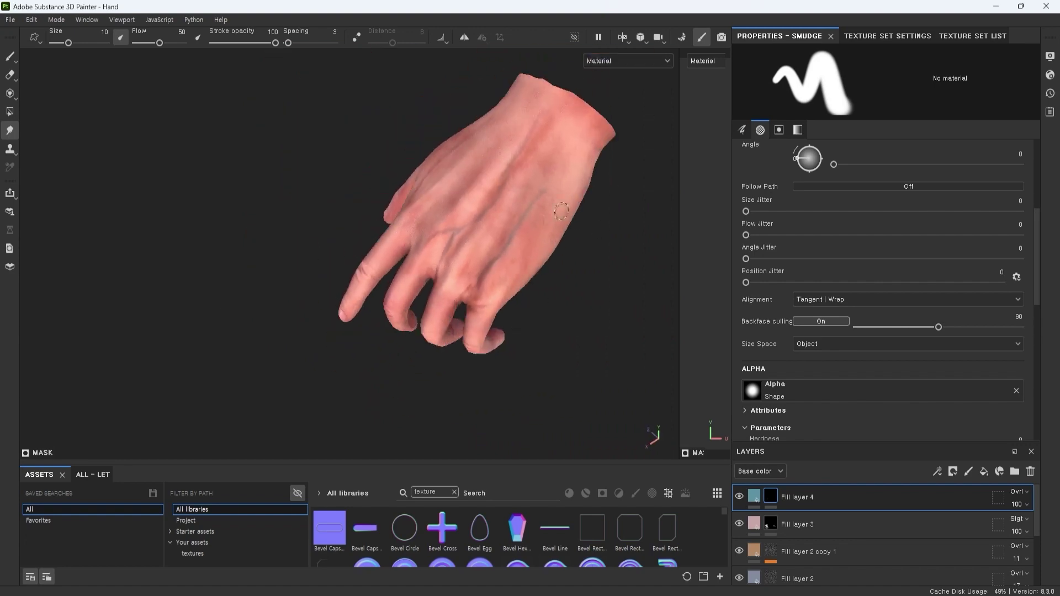
mouse_move(575, 279)
alt+mouse_down()
mouse_move(527, 393)
mouse_move(594, 303)
mouse_move(453, 132)
alt+mouse_up()
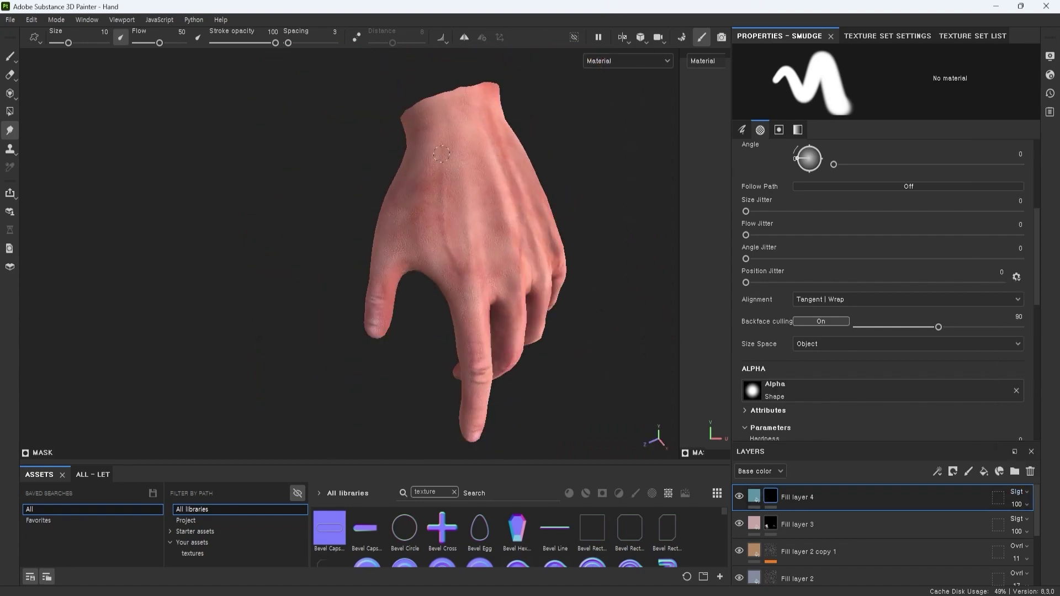
alt+drag(440, 202, 443, 170)
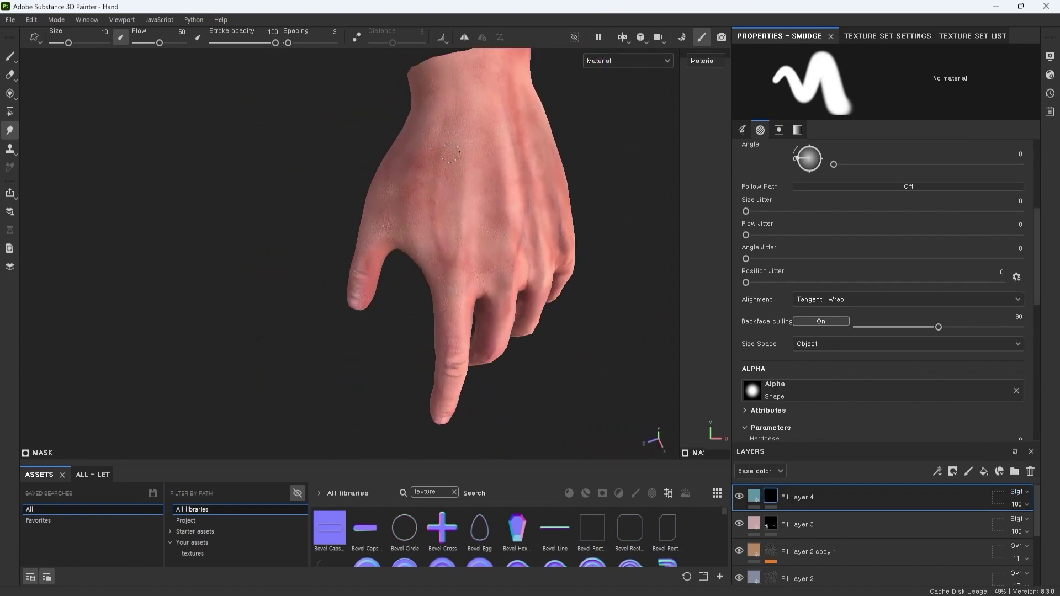
alt+drag(465, 280, 565, 348)
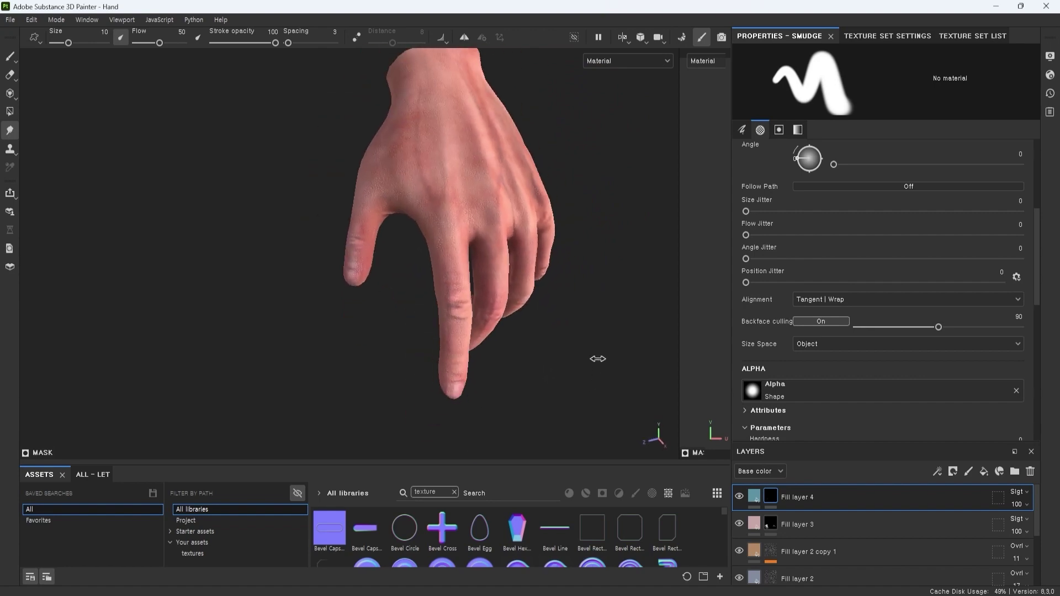
alt+drag(513, 329, 608, 366)
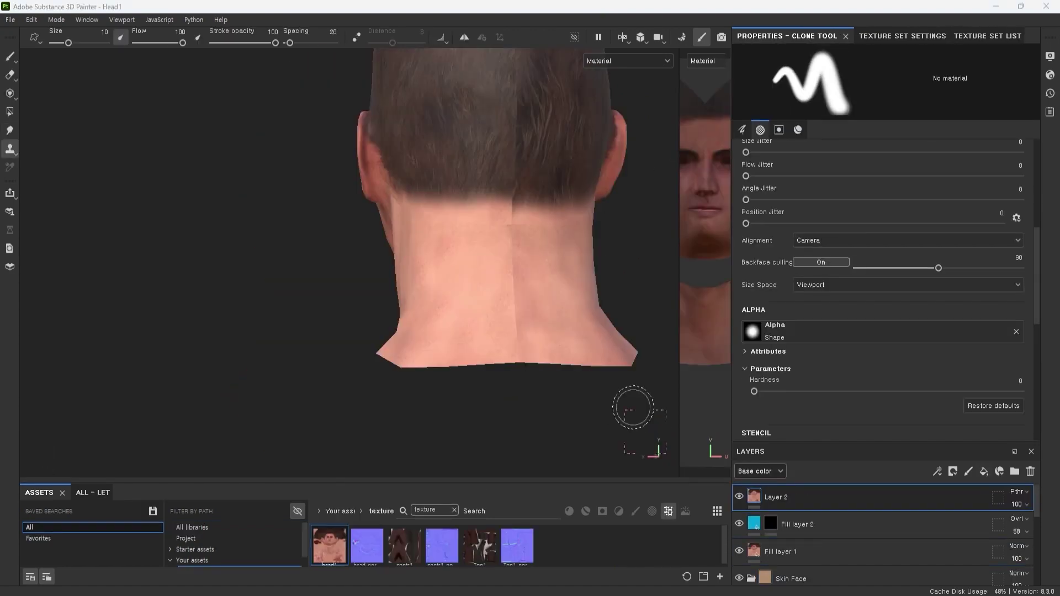
Step: In the Head1 project, clone skin over the vertical seam at the back of the neck on passthrough Layer 2
click(759, 470)
click(770, 497)
click(776, 473)
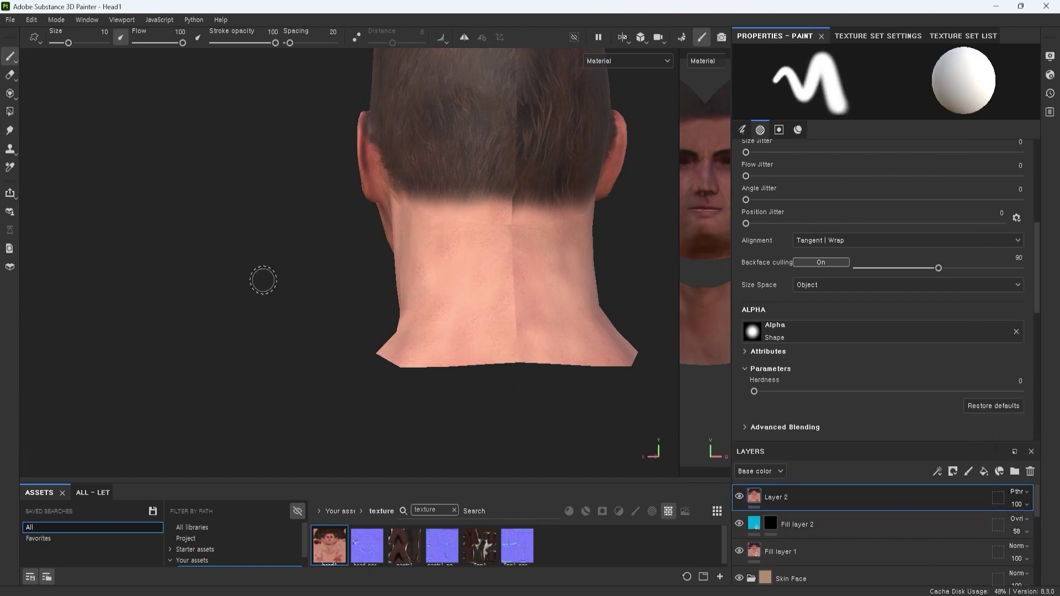
mouse_move(213, 300)
shift+right_down()
mouse_move(226, 316)
mouse_move(283, 328)
shift+right_up()
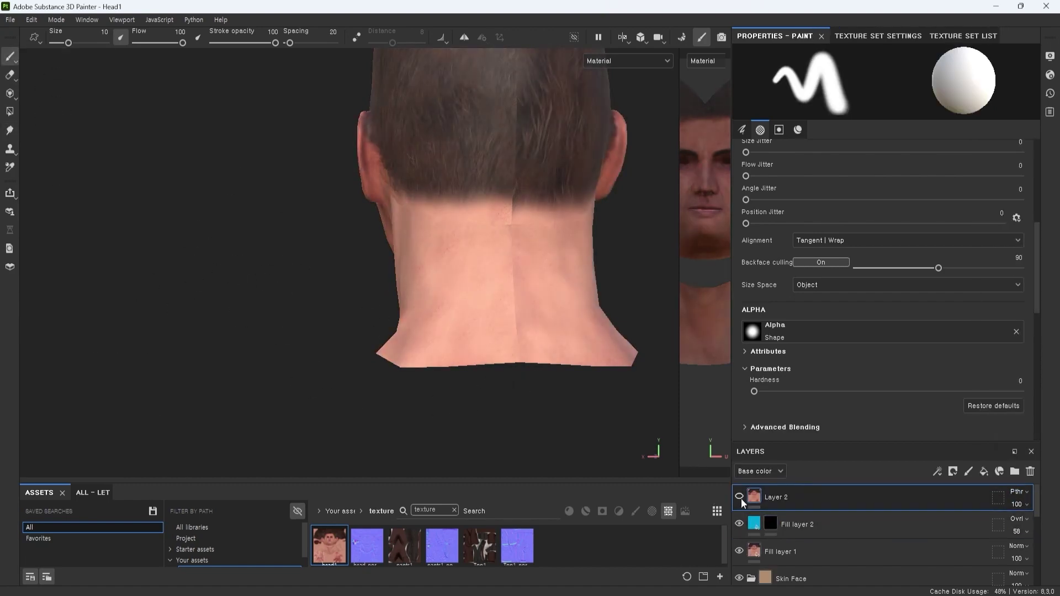
key(6)
scroll(479, 288, up, 3)
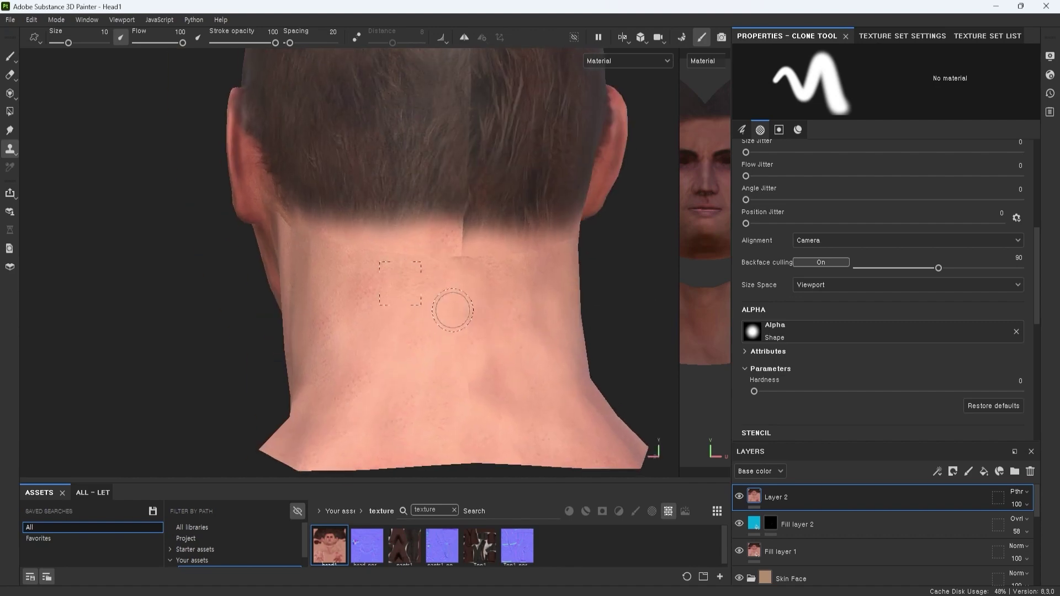
Step: Clone neighbouring skin over the seams on the side of the neck, behind the ear and below the jaw, with a size 7.64 brush
alt+drag(402, 260, 426, 351)
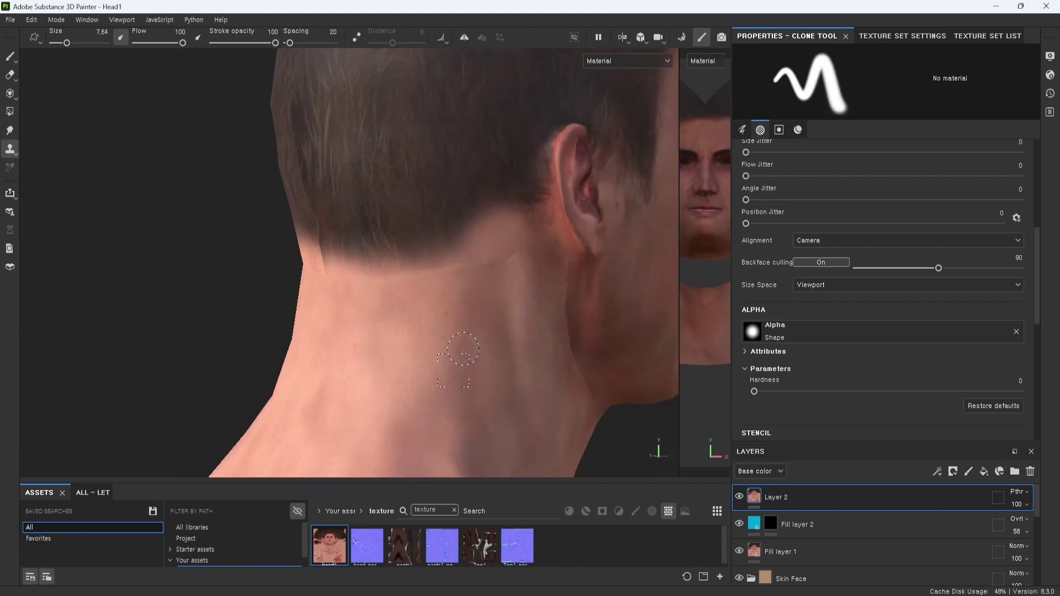
alt+drag(449, 273, 467, 322)
alt+drag(547, 300, 463, 359)
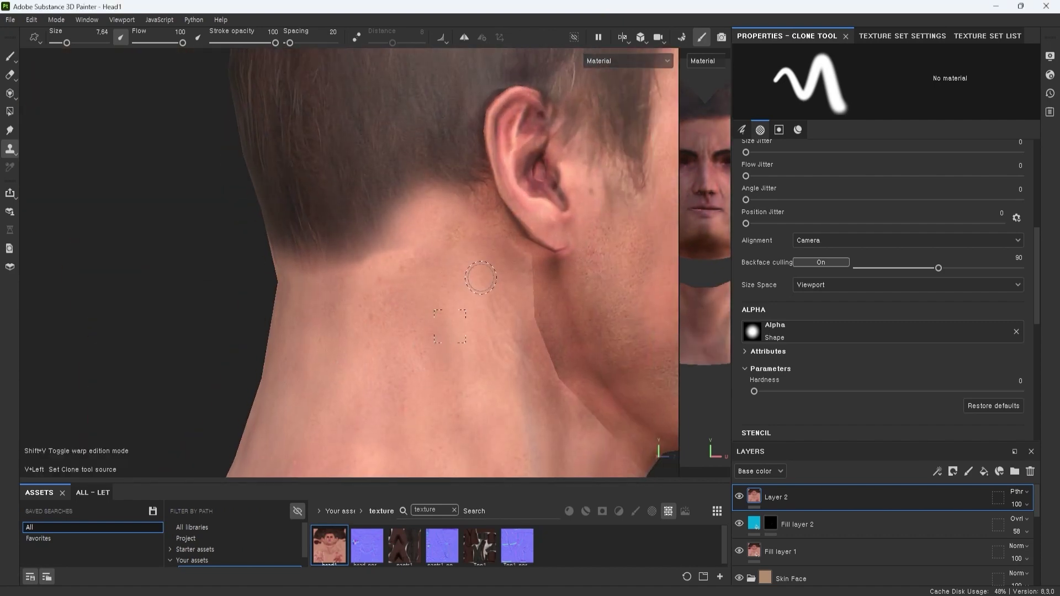
alt+drag(575, 409, 462, 247)
alt+drag(424, 205, 485, 298)
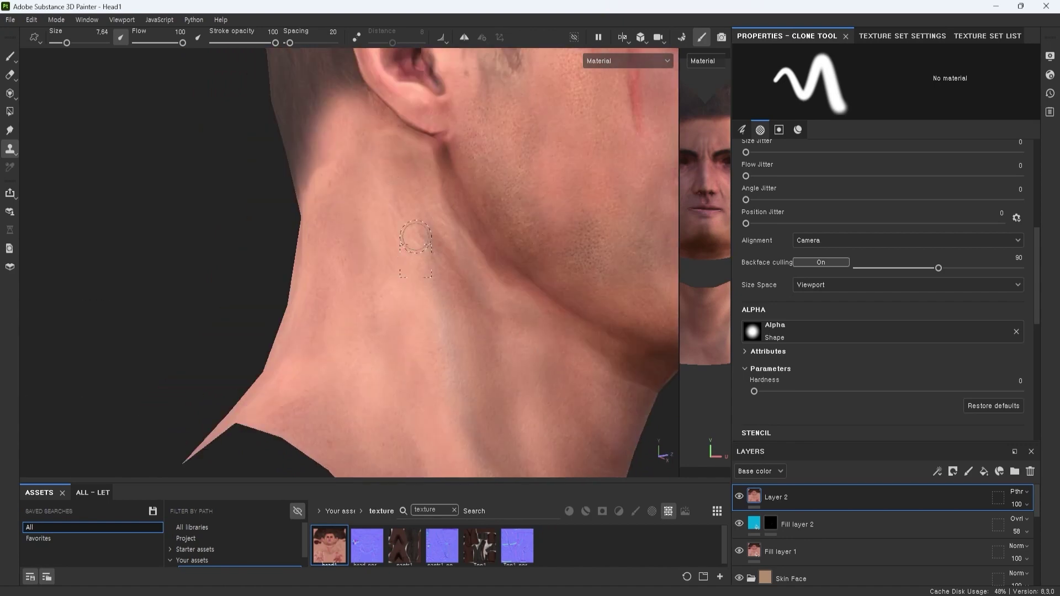
alt+drag(431, 174, 386, 176)
alt+drag(417, 269, 380, 289)
alt+drag(461, 333, 548, 375)
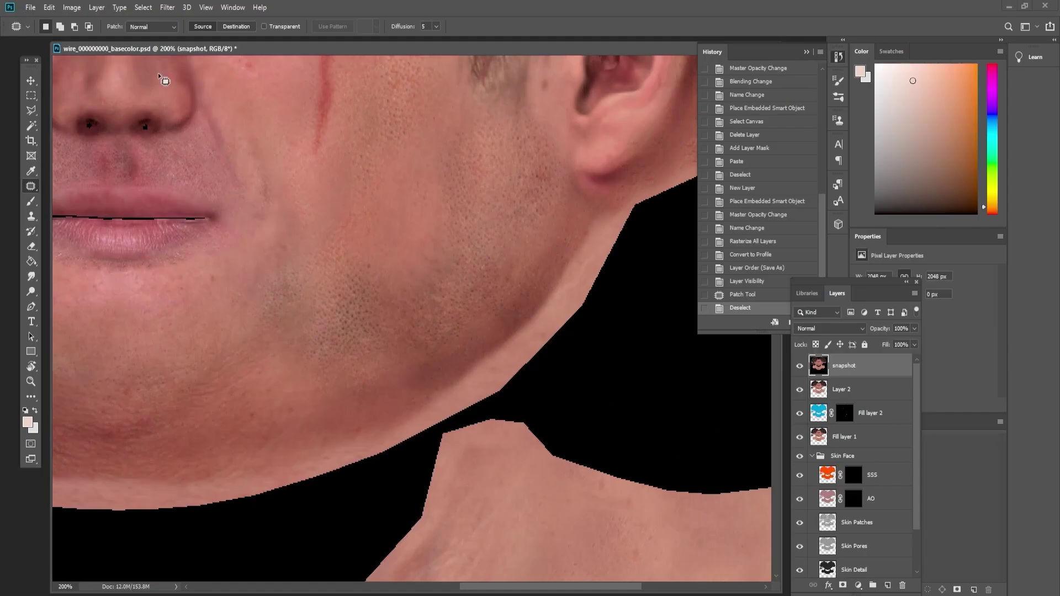